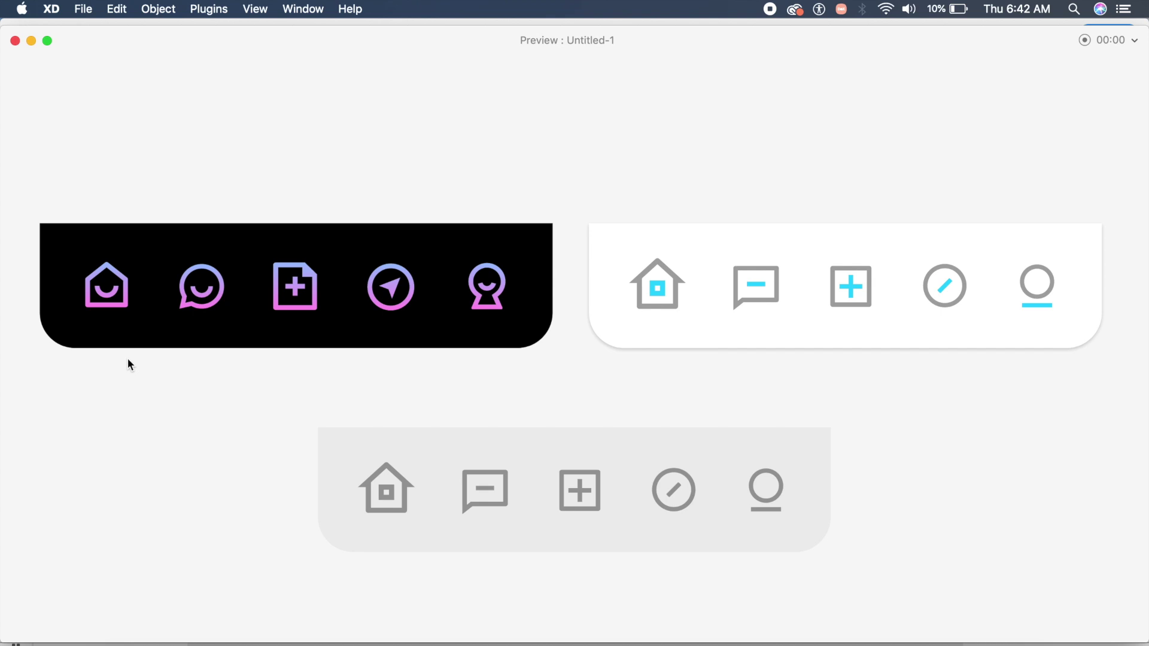
Test the active-icon animations of the black, white and grey tab bars in the preview, and close the preview
{"action": "left_click", "coordinate": [108, 304]}
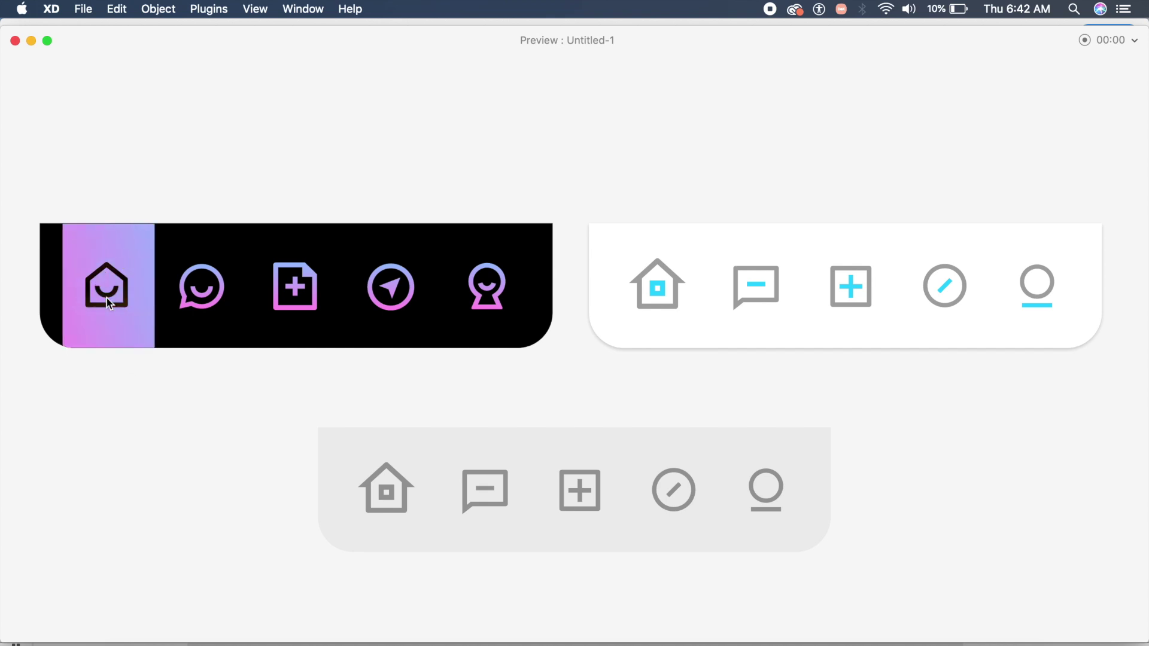
{"action": "left_click", "coordinate": [203, 304]}
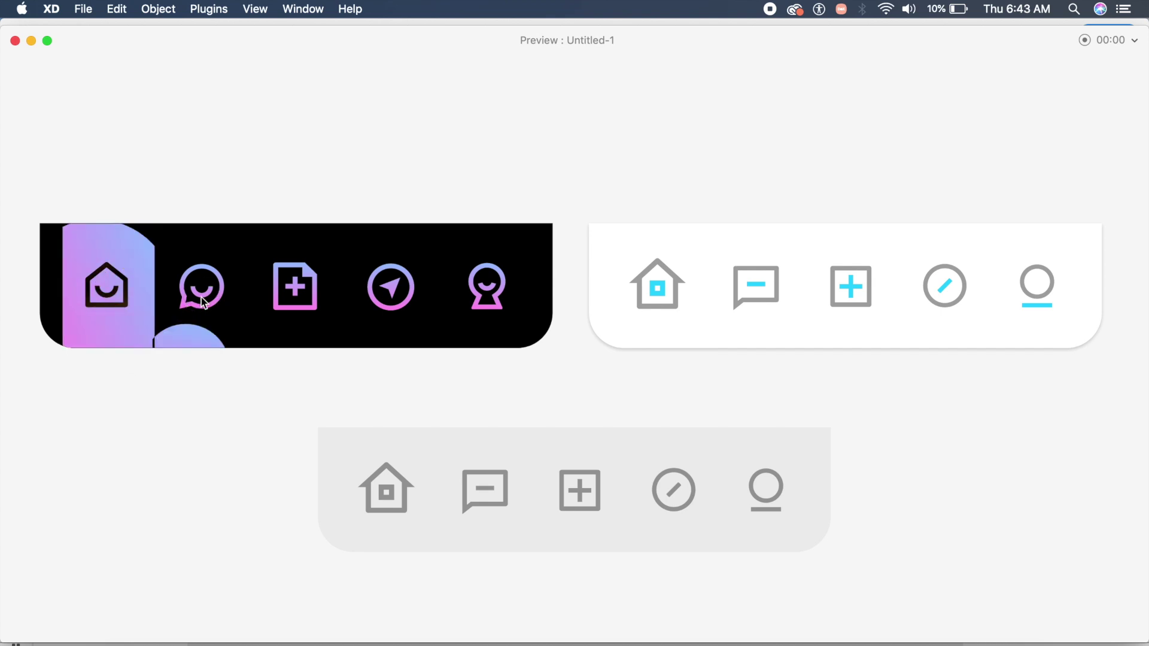
{"action": "left_click", "coordinate": [301, 293]}
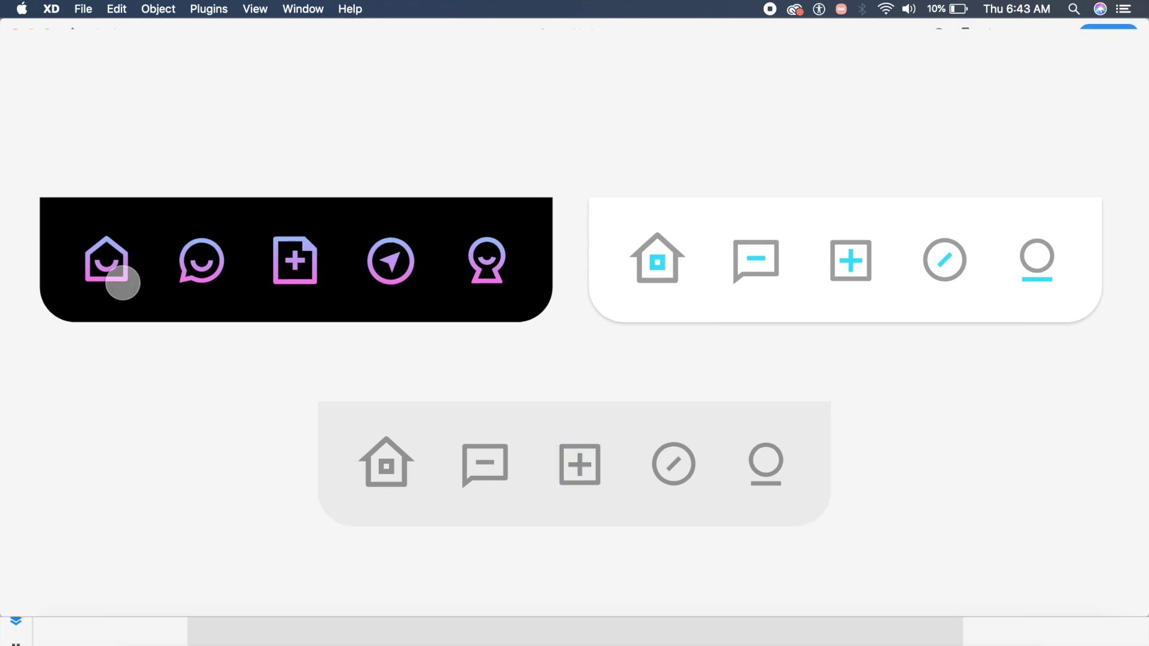
{"action": "left_click", "coordinate": [120, 277]}
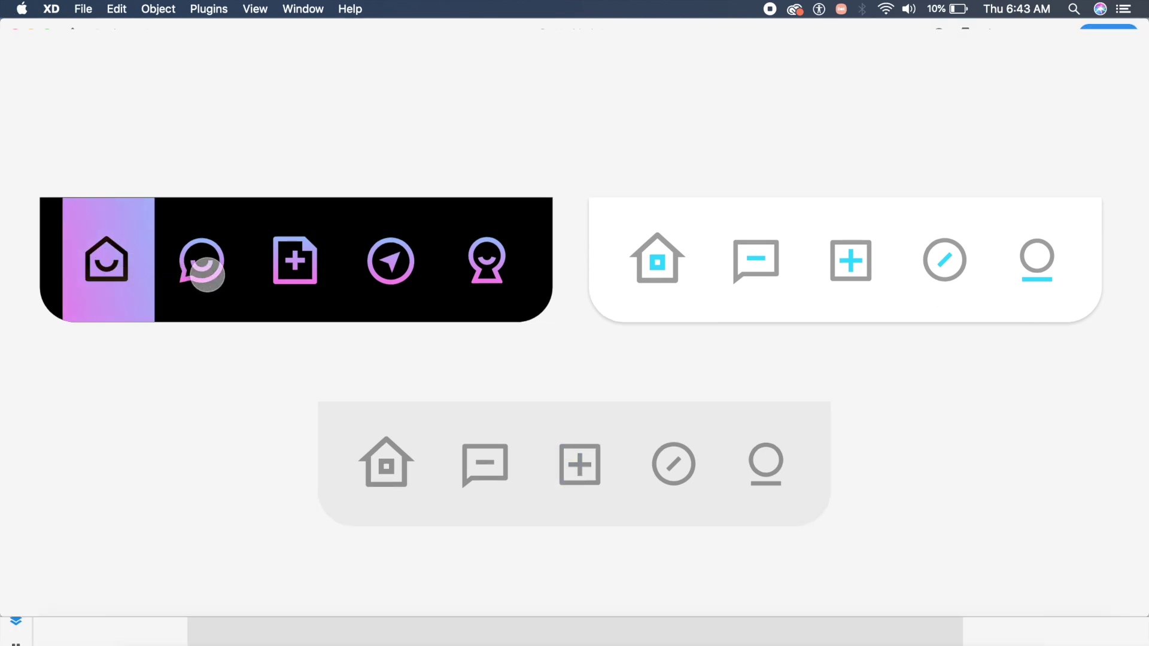
{"action": "left_click", "coordinate": [203, 274]}
{"action": "left_click", "coordinate": [280, 276]}
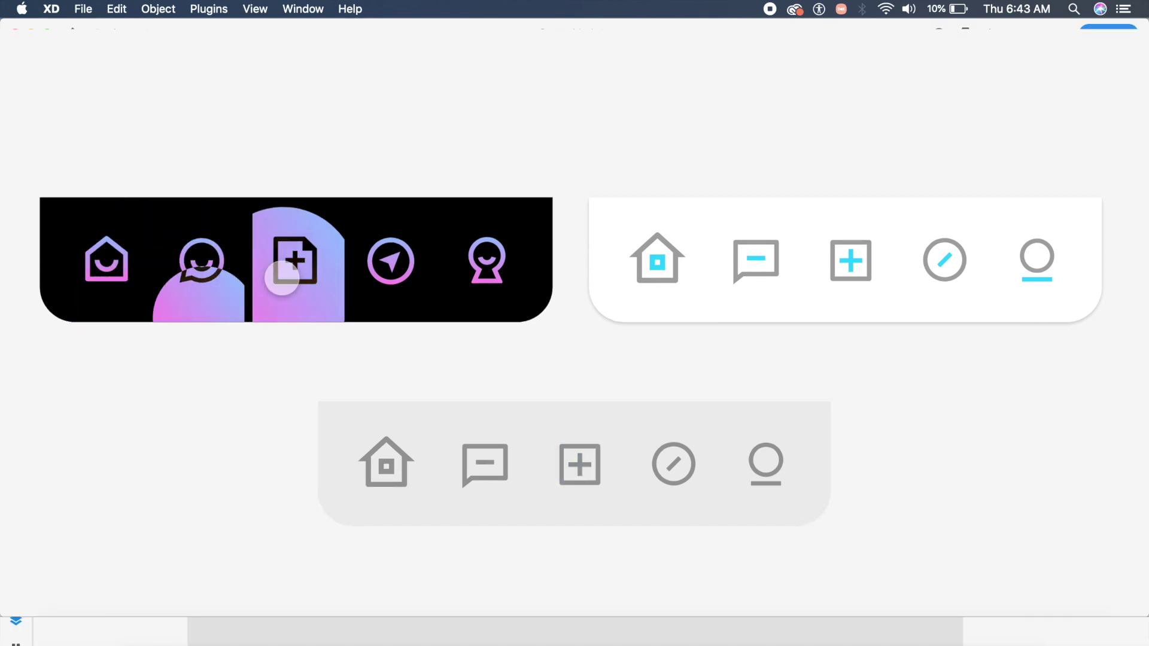
{"action": "left_click", "coordinate": [668, 272]}
{"action": "left_click", "coordinate": [748, 273]}
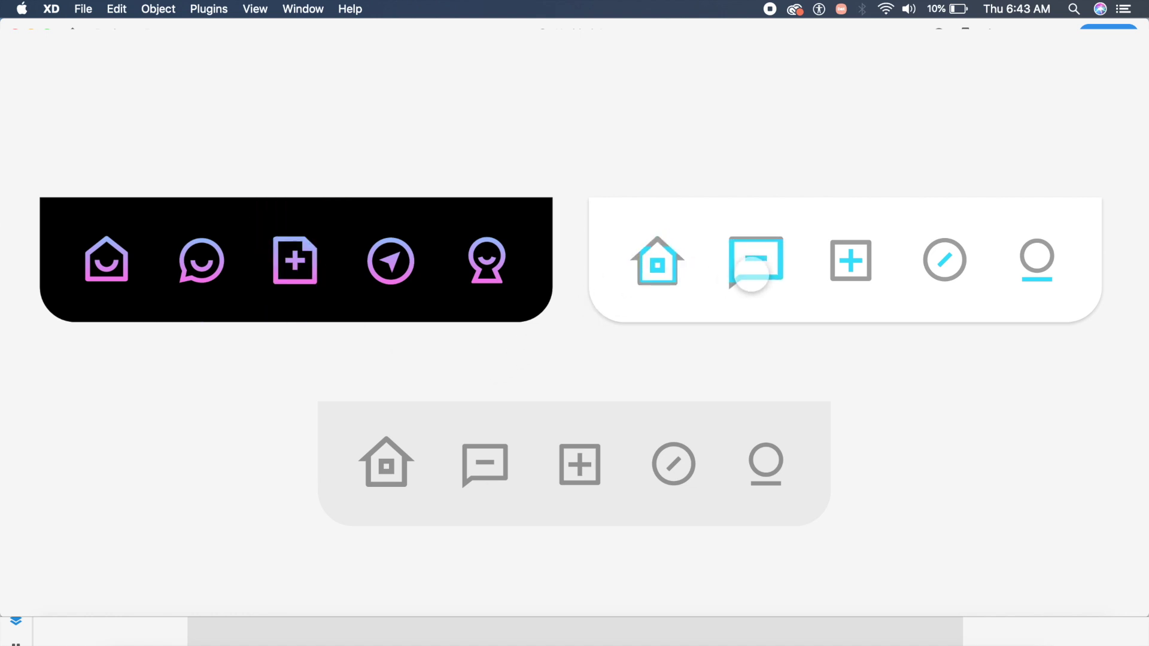
{"action": "left_click", "coordinate": [857, 277]}
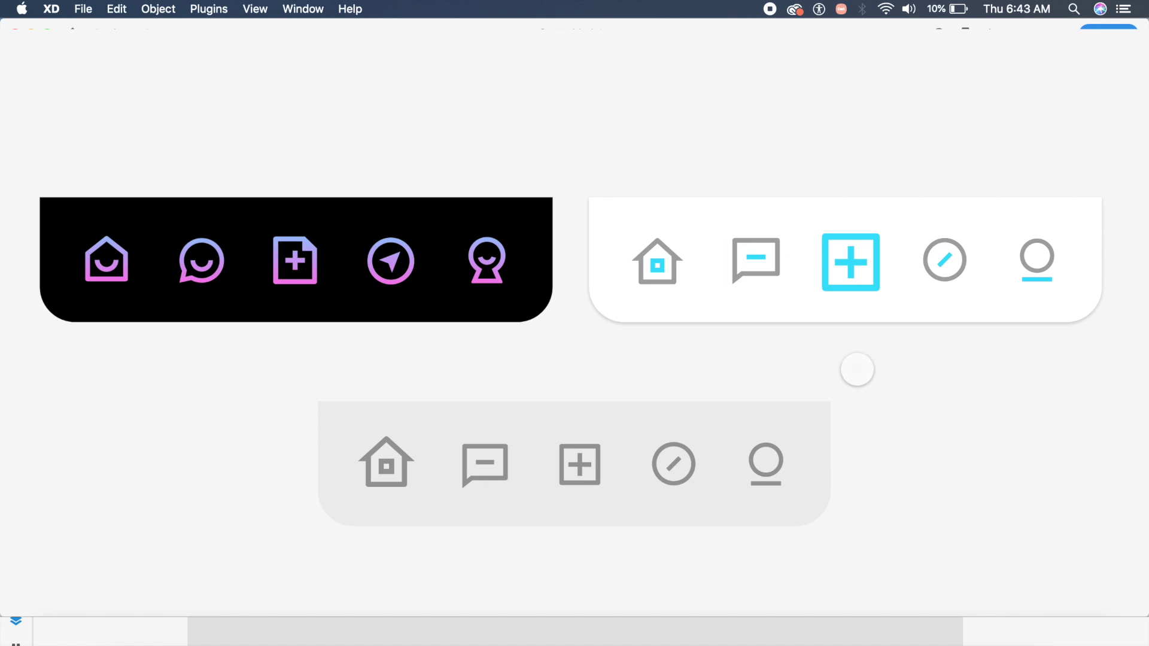
{"action": "left_click", "coordinate": [397, 483]}
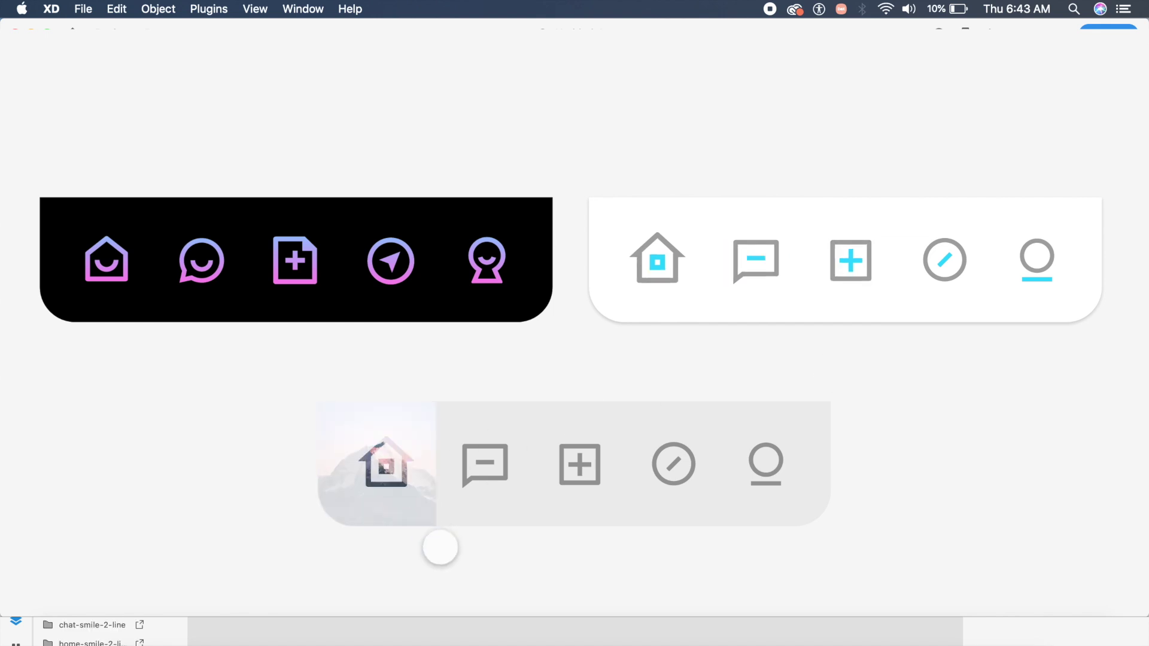
{"action": "key", "text": "super+w"}
Add a new Web 1920 artboard to the document
{"action": "key", "text": "a"}
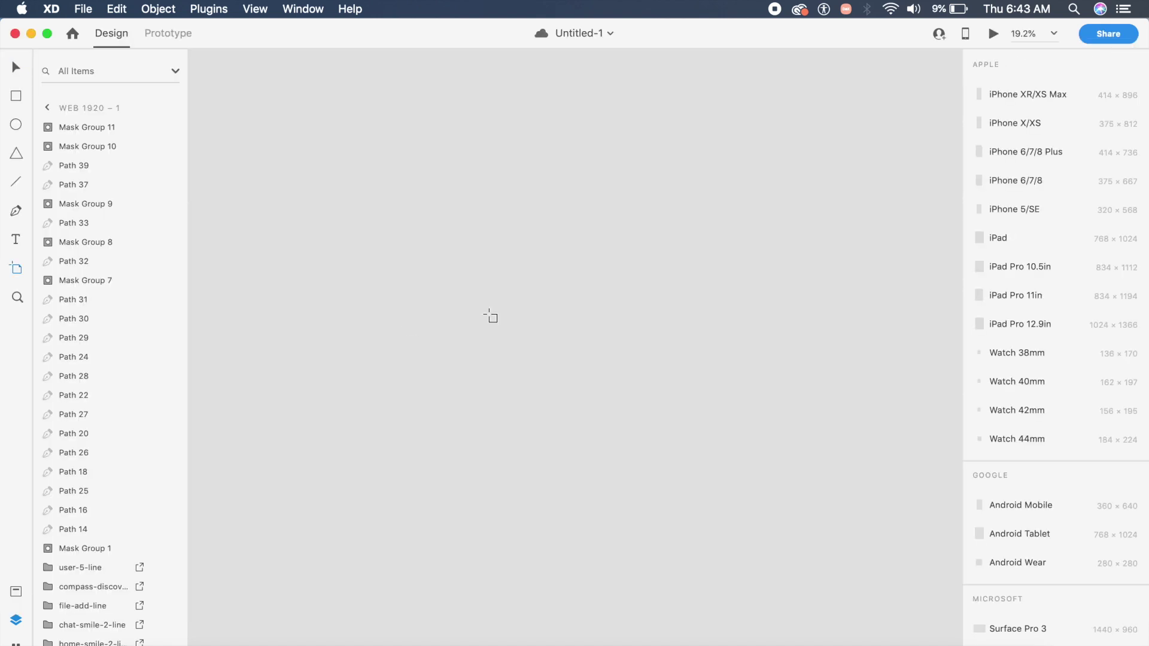
{"action": "scroll", "coordinate": [1021, 385], "scroll_direction": "down", "scroll_amount": 5}
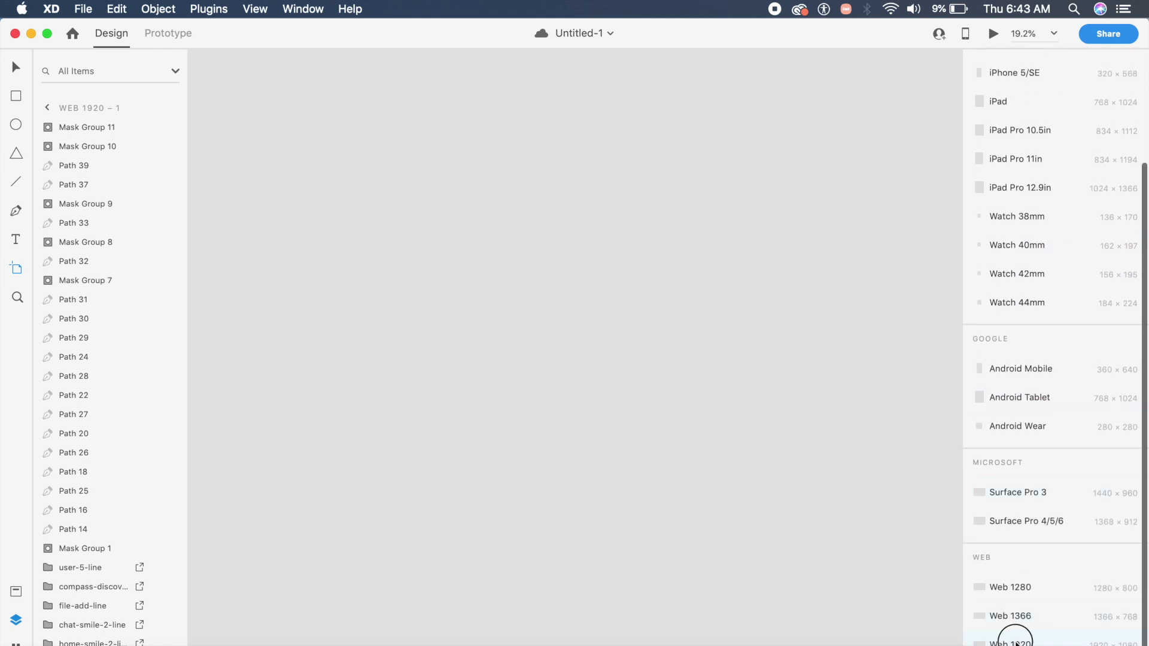
{"action": "left_click", "coordinate": [1006, 635]}
{"action": "key", "text": "v"}
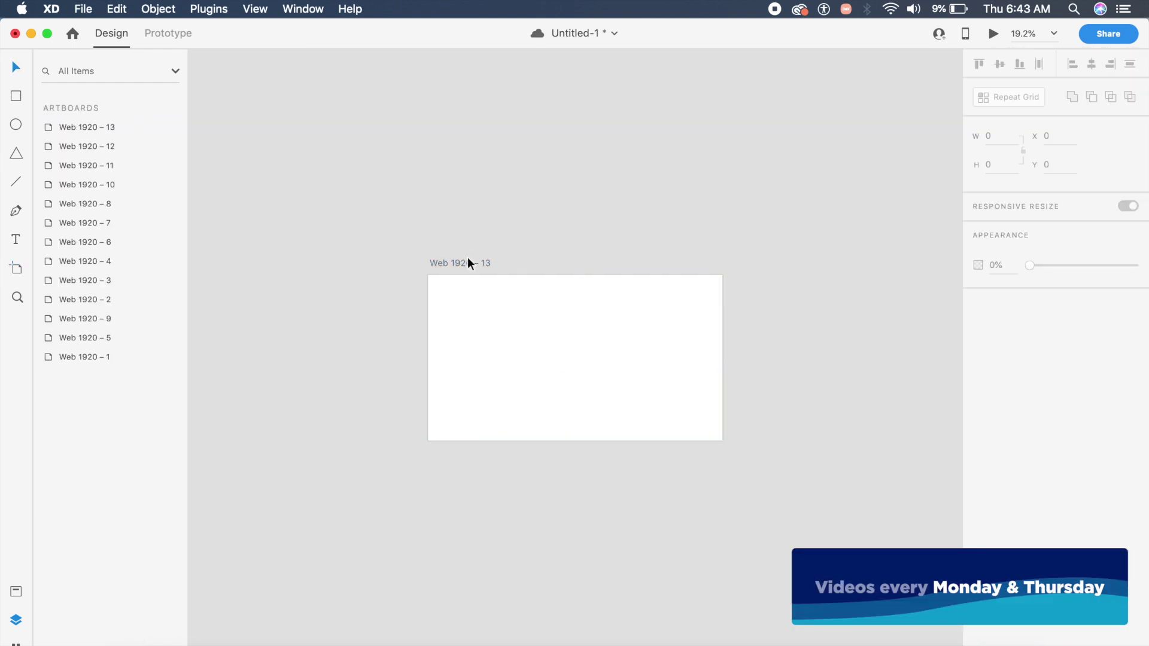
Fill the new, empty Web 1920 artboard with a very light grey
{"action": "left_click", "coordinate": [468, 263]}
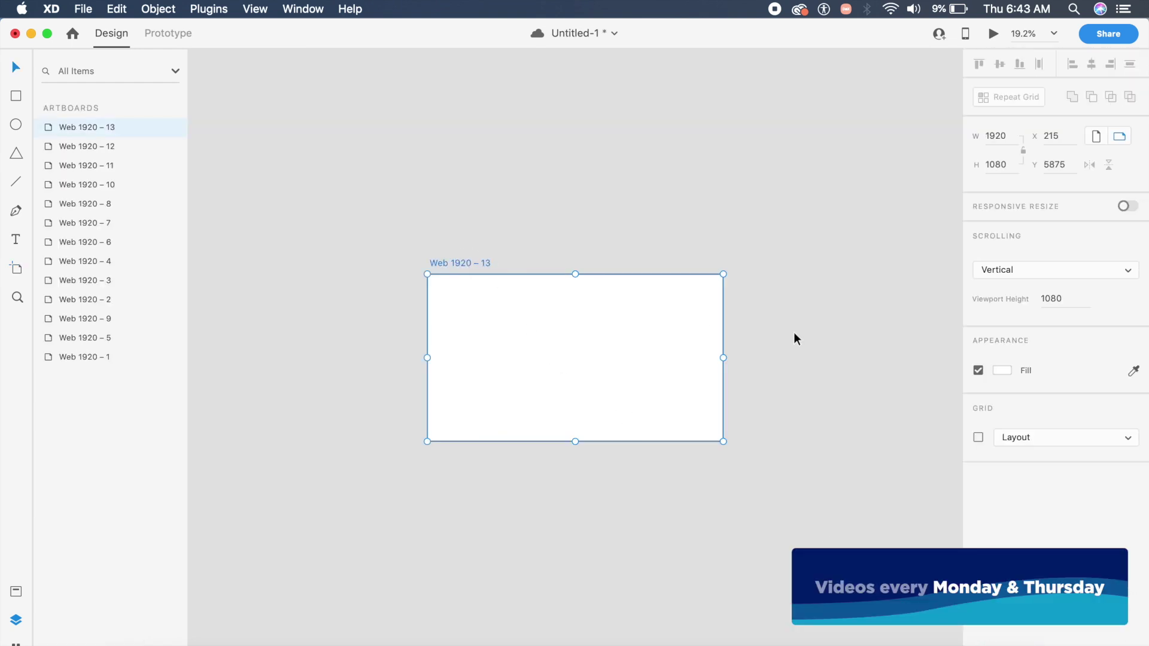
{"action": "left_click", "coordinate": [1003, 370]}
{"action": "left_click_drag", "start_coordinate": [816, 315], "coordinate": [792, 294]}
{"action": "left_click", "coordinate": [727, 258]}
Move the black bar with rounded lower corners to the centre of the artboard, at X 489, Y 425.17
{"action": "scroll", "coordinate": [727, 259], "scroll_direction": "up", "scroll_amount": 5}
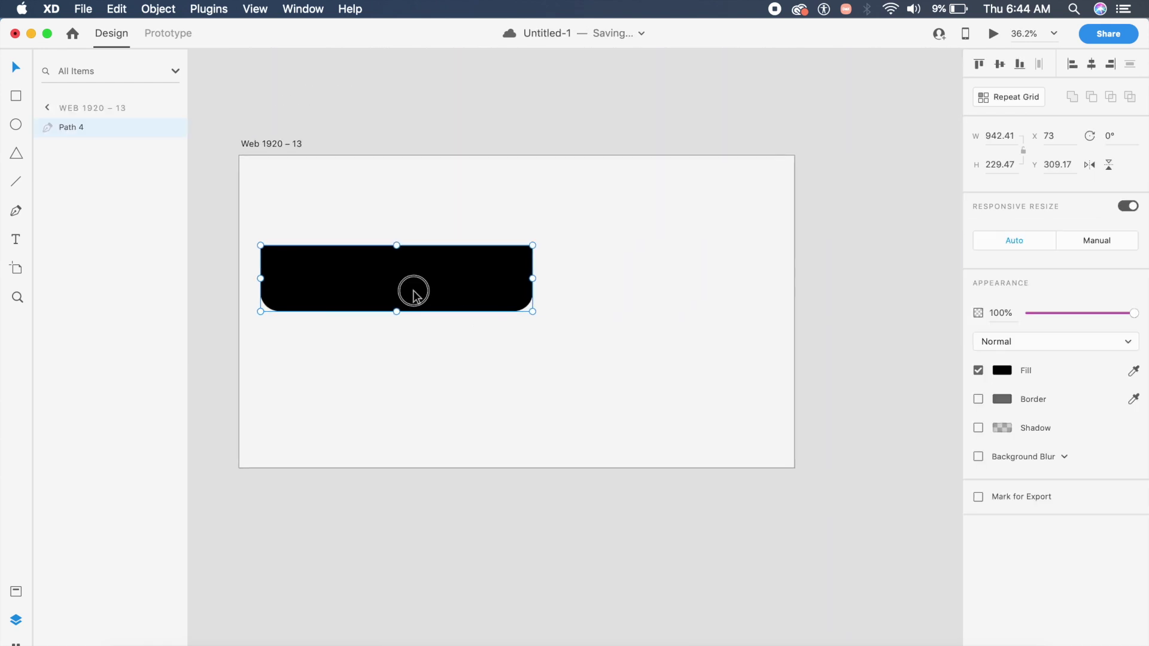
{"action": "left_click_drag", "start_coordinate": [413, 291], "coordinate": [534, 324]}
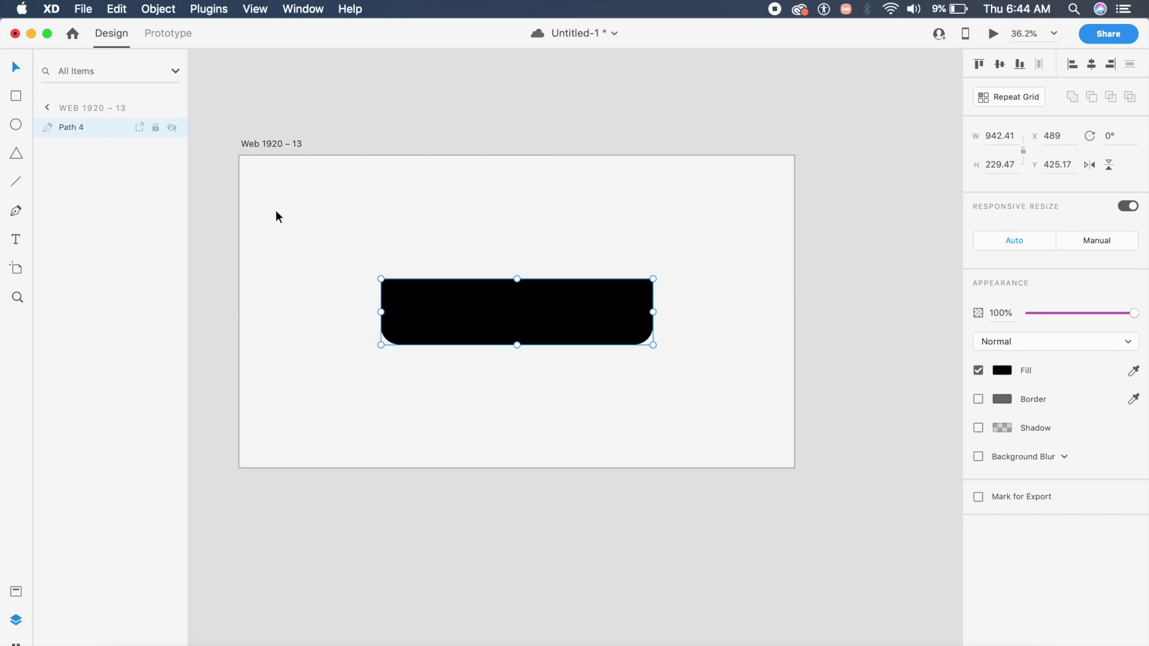
{"action": "left_click", "coordinate": [318, 304]}
{"action": "scroll", "coordinate": [503, 293], "scroll_direction": "up", "scroll_amount": 5}
{"action": "scroll", "coordinate": [716, 293], "scroll_direction": "left", "scroll_amount": 2}
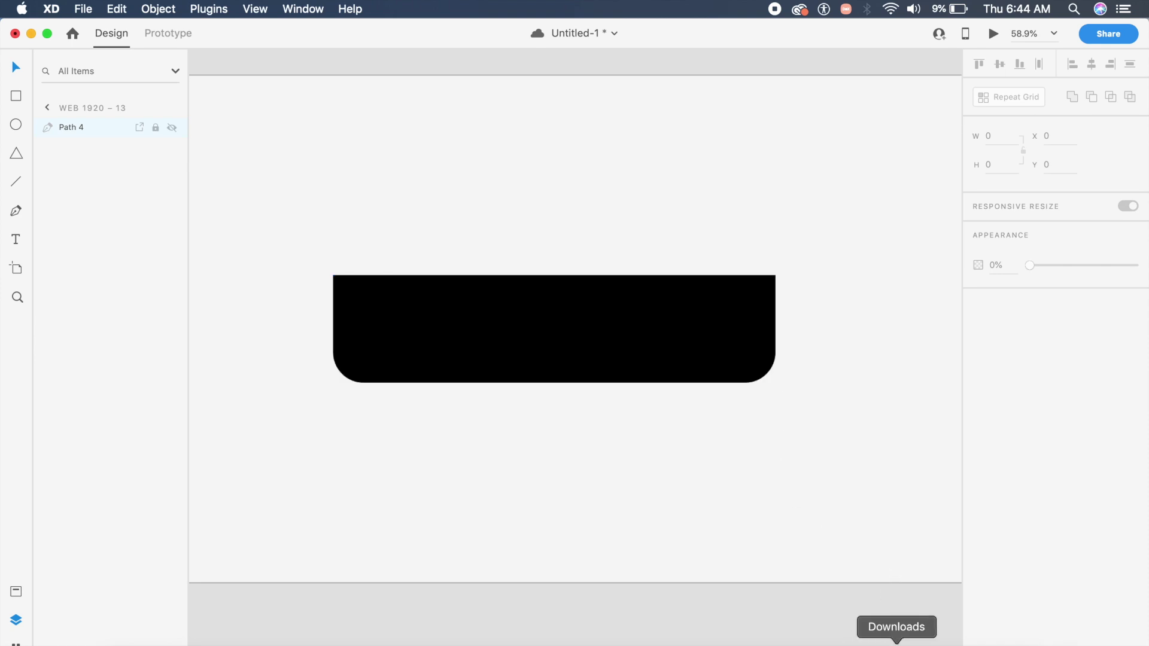
Switch to Firefox to view the Remix Icon website, and return to the Adobe XD artboard
{"action": "left_click", "coordinate": [898, 617]}
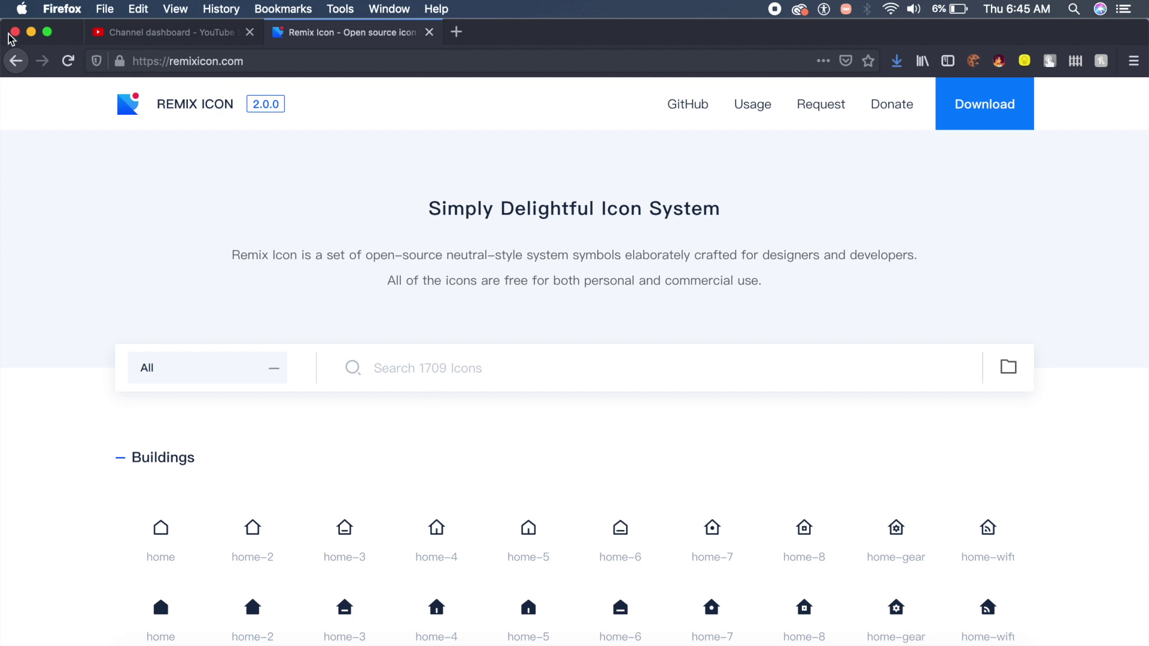
{"action": "left_click", "coordinate": [31, 32]}
{"action": "scroll", "coordinate": [372, 299], "scroll_direction": "left", "scroll_amount": 3}
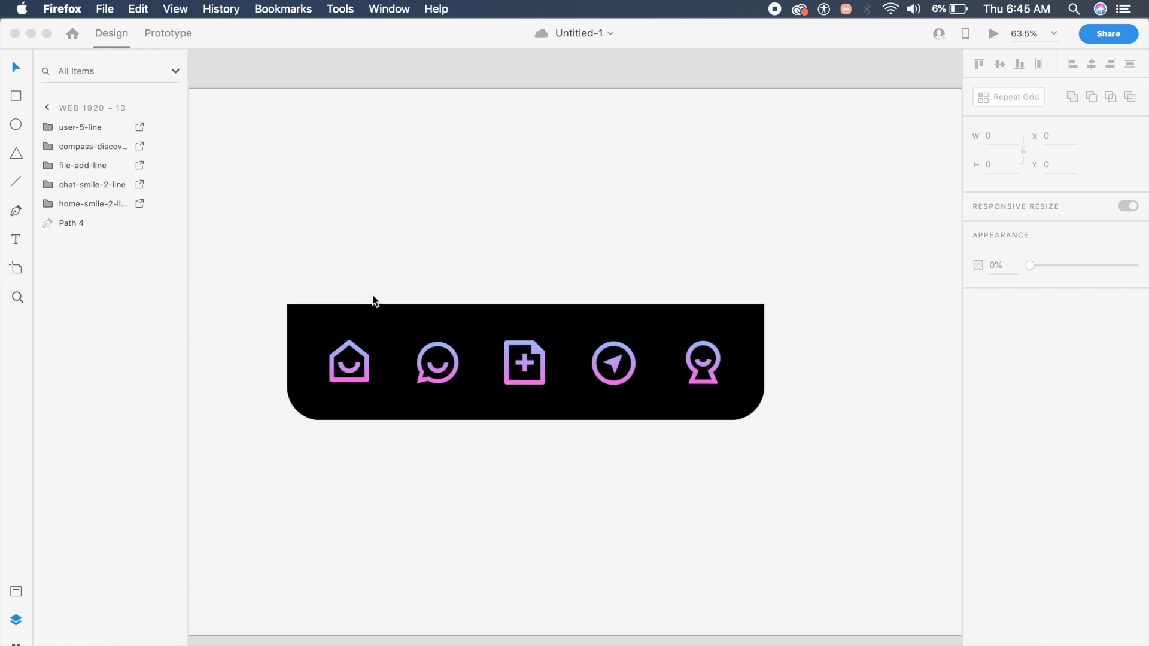
Inspect the linear gradient fill of the home icon on the black bar
{"action": "left_click", "coordinate": [367, 379]}
{"action": "left_click", "coordinate": [348, 382]}
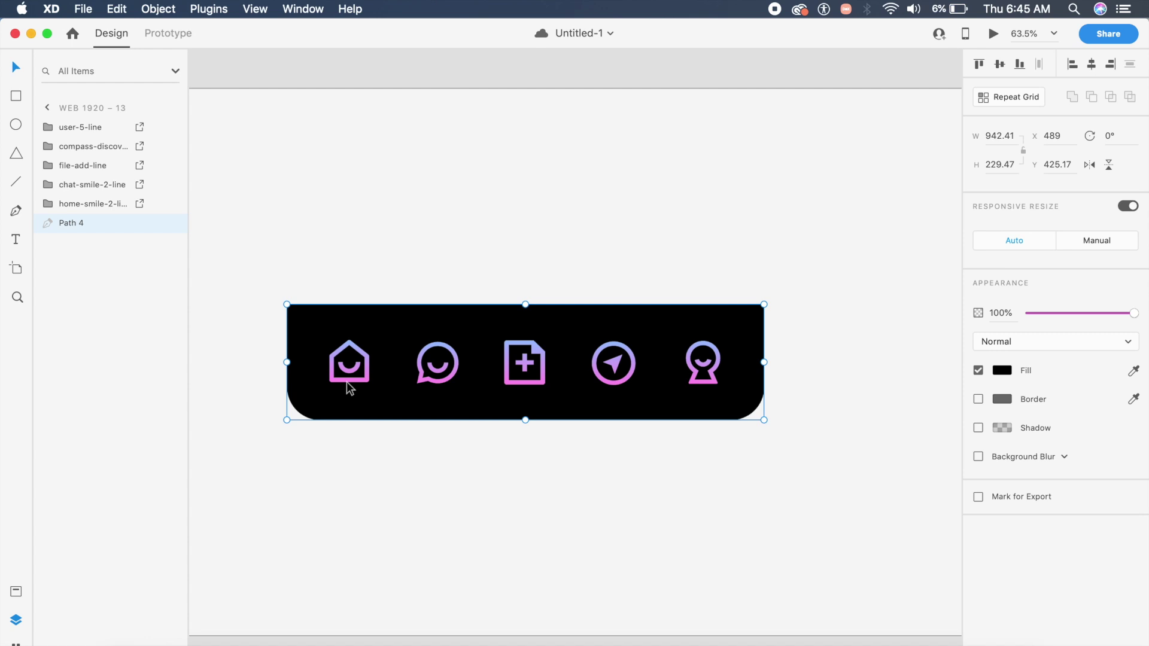
{"action": "left_click", "coordinate": [350, 371]}
{"action": "left_click", "coordinate": [350, 372]}
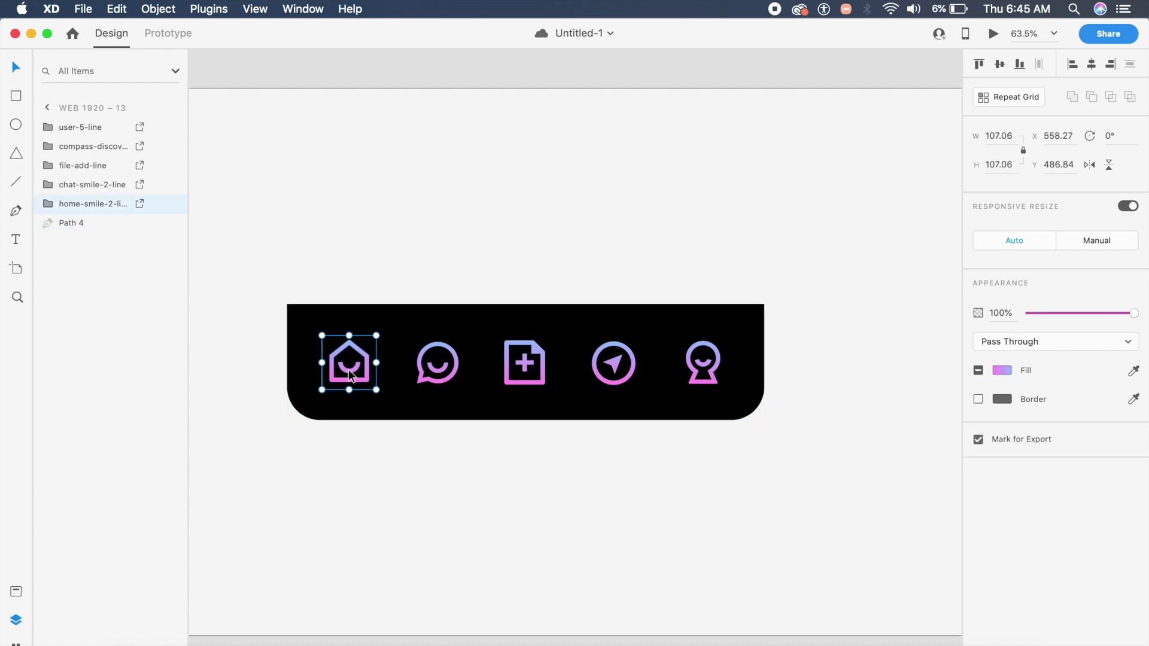
{"action": "left_click", "coordinate": [1002, 370]}
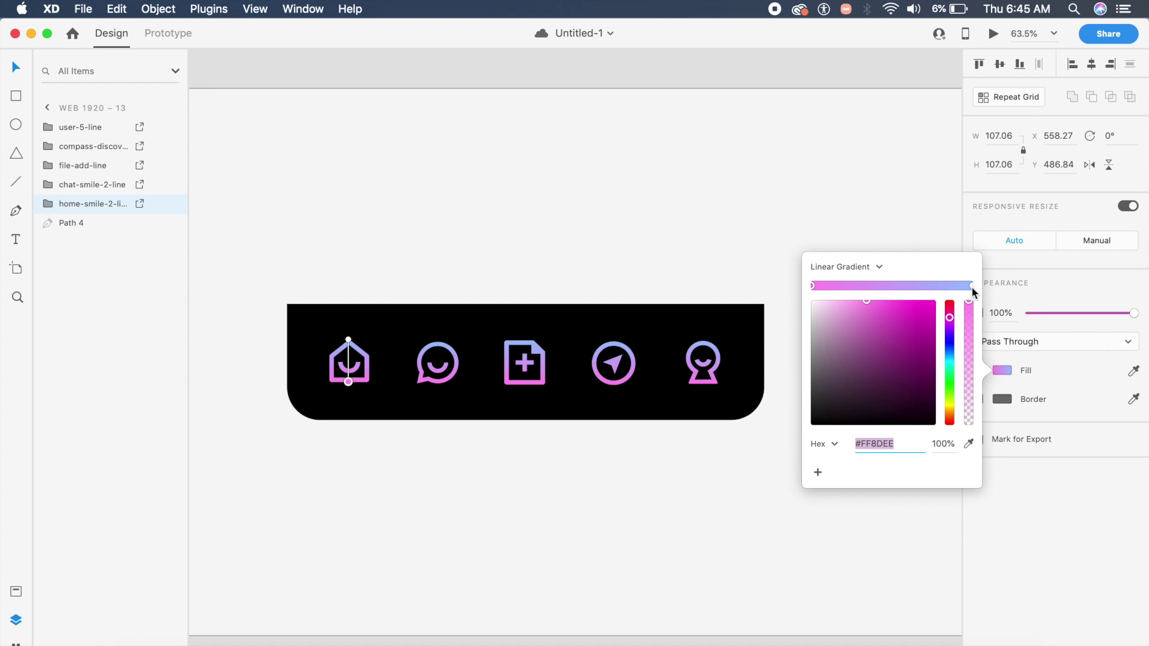
{"action": "left_click", "coordinate": [516, 245]}
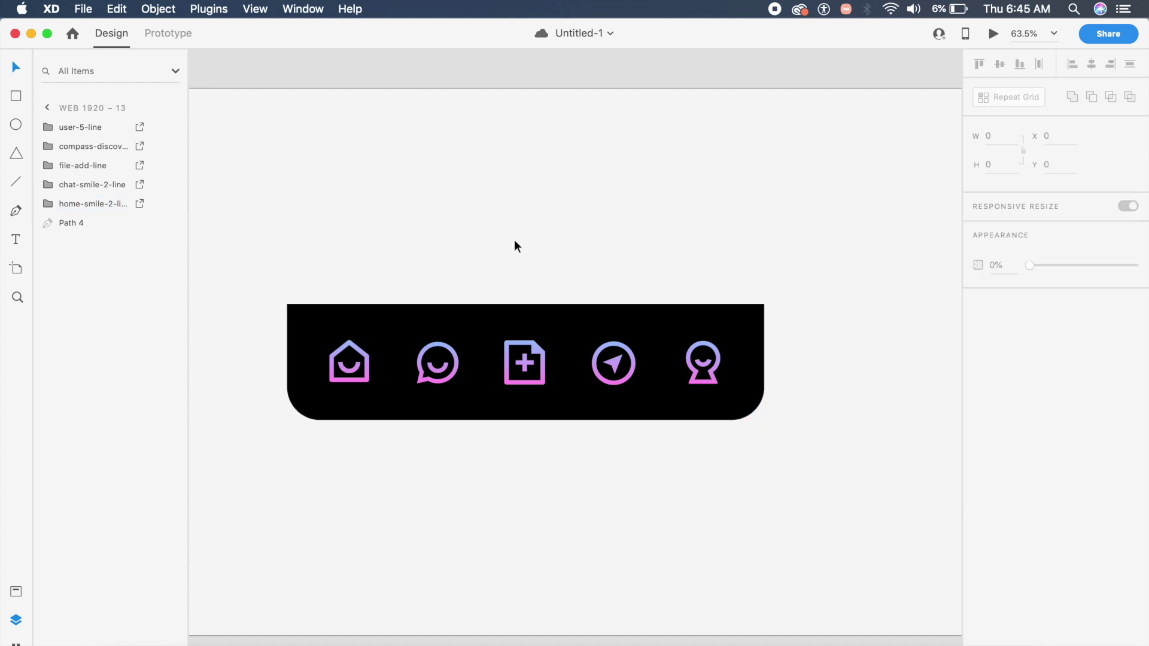
Draw a 143 × 230 rectangle over the home icon, spanning the bar's full height, and remove its border
{"action": "scroll", "coordinate": [514, 246], "scroll_direction": "up", "scroll_amount": 5}
{"action": "key", "text": "r"}
{"action": "left_click_drag", "start_coordinate": [301, 279], "coordinate": [405, 449]}
{"action": "key", "text": "v"}
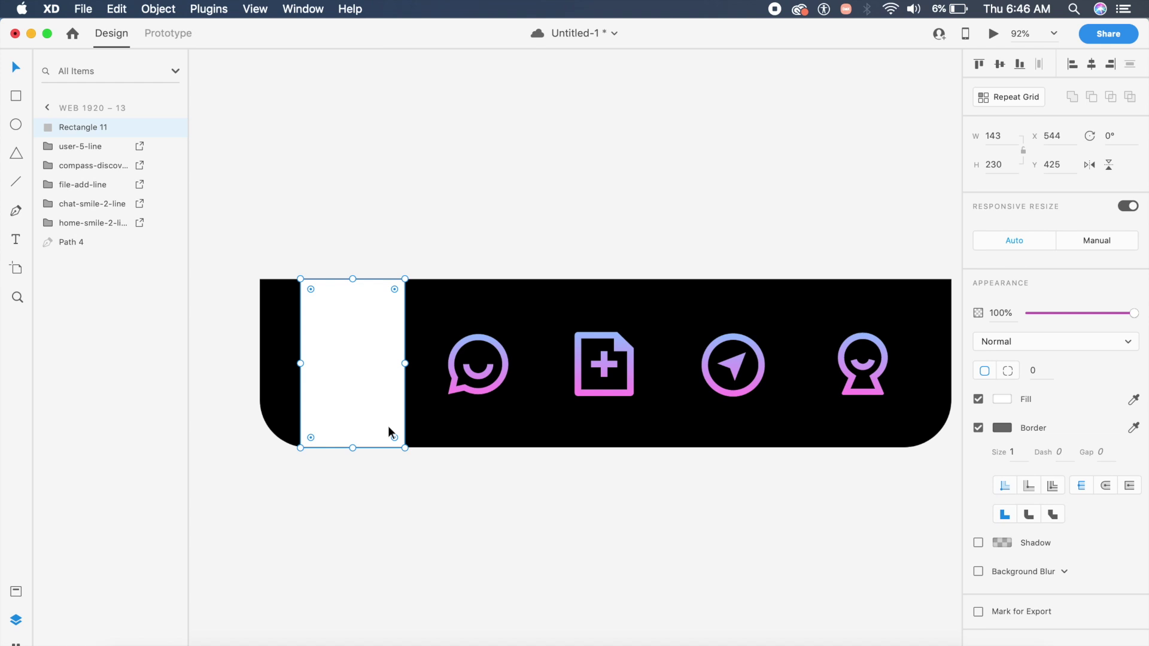
{"action": "left_click", "coordinate": [979, 429]}
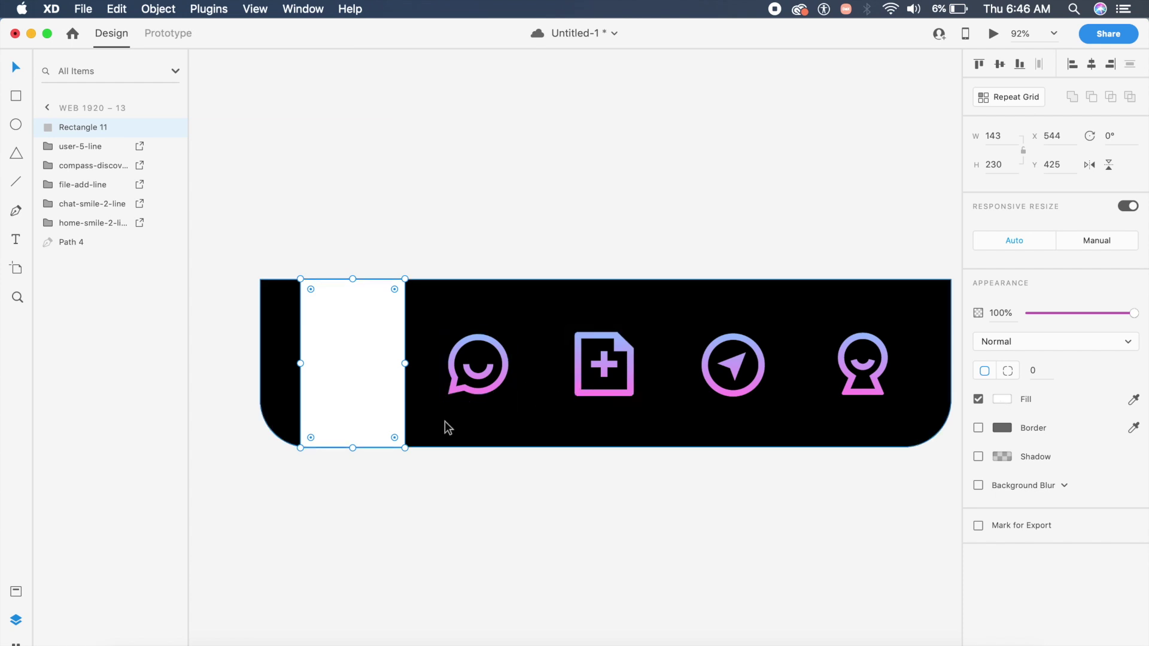
Apply the saved #FF8DEE - #9BC1FF gradient to the rectangle and set its blend mode to Difference
{"action": "left_click", "coordinate": [16, 593]}
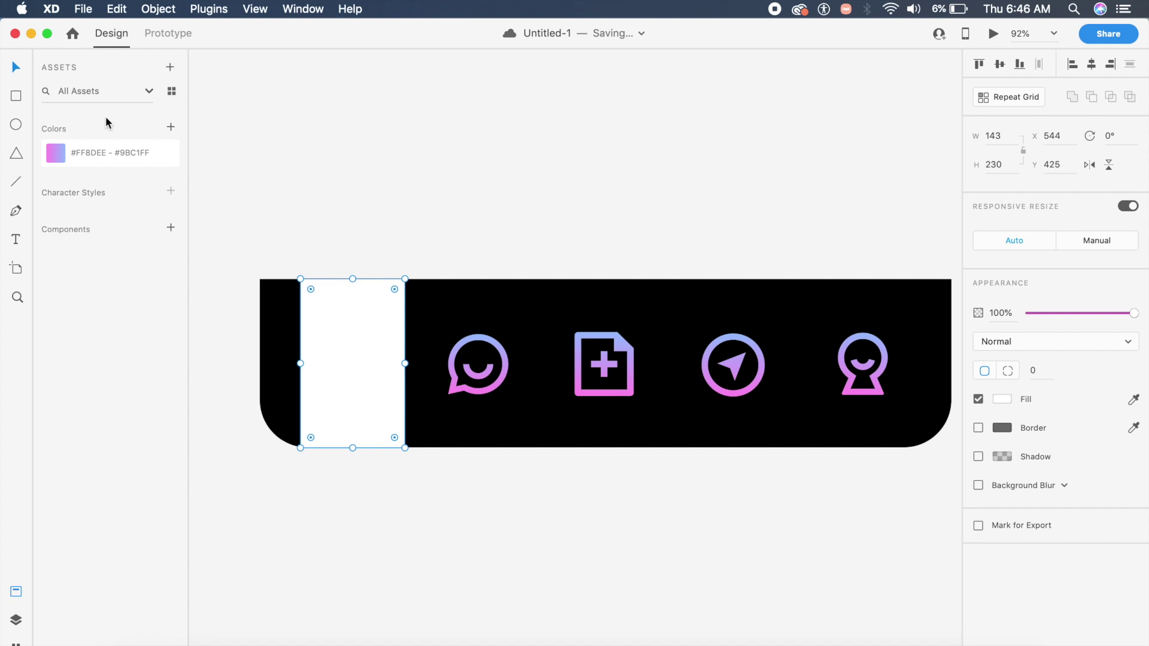
{"action": "left_click", "coordinate": [133, 152]}
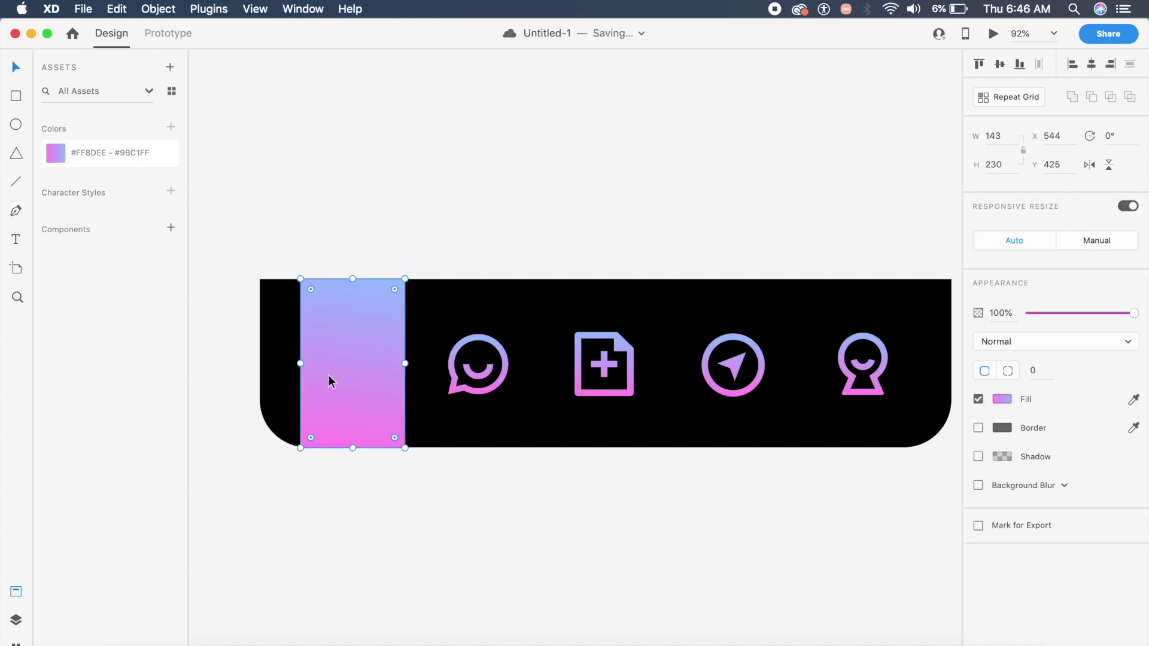
{"action": "left_click", "coordinate": [1034, 342]}
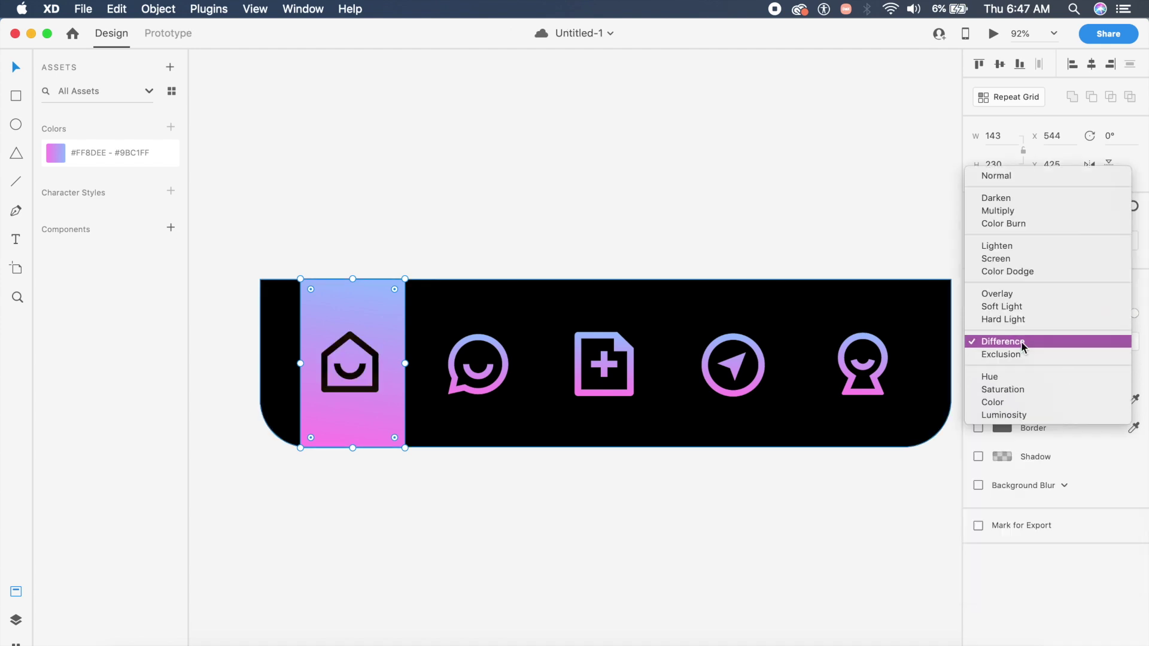
{"action": "left_click", "coordinate": [1003, 342]}
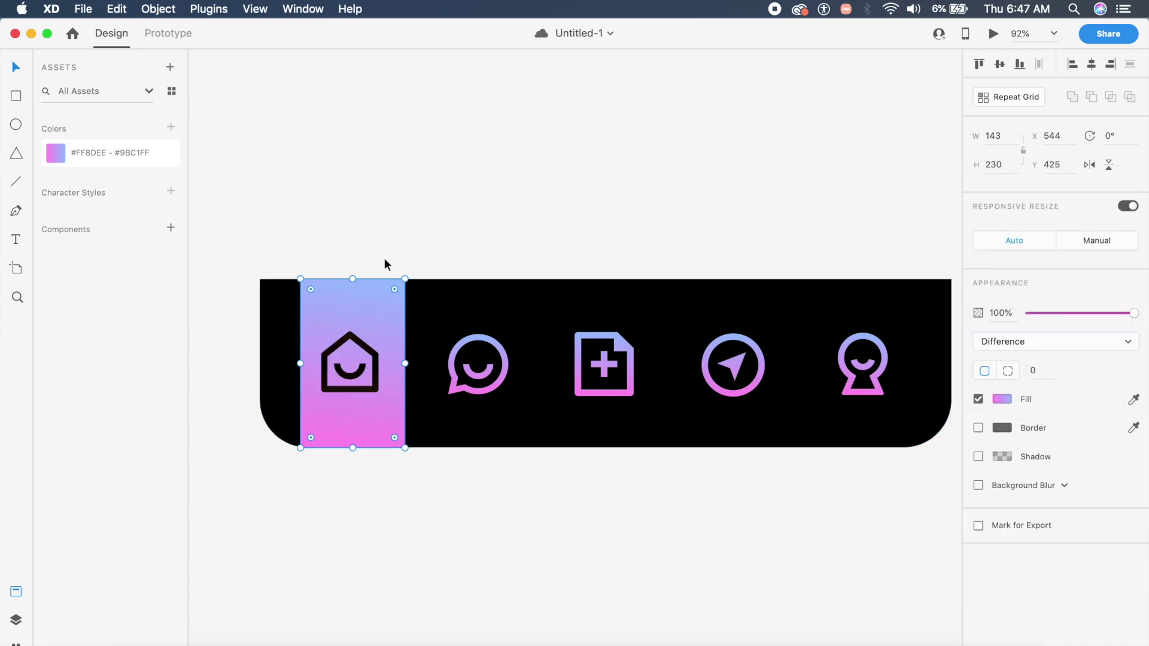
{"action": "left_click", "coordinate": [384, 258]}
Shift the gradient rectangle to X 540, centred on the home icon, and round its corners to a radius of 72
{"action": "left_click", "coordinate": [361, 327]}
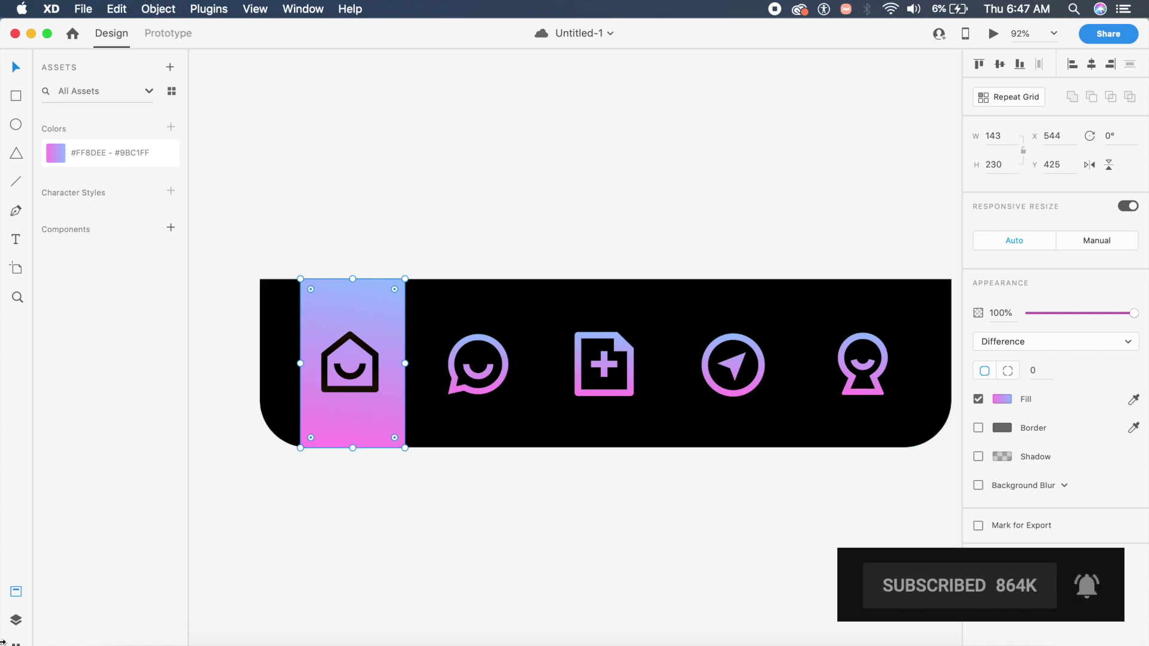
{"action": "left_click", "coordinate": [16, 622]}
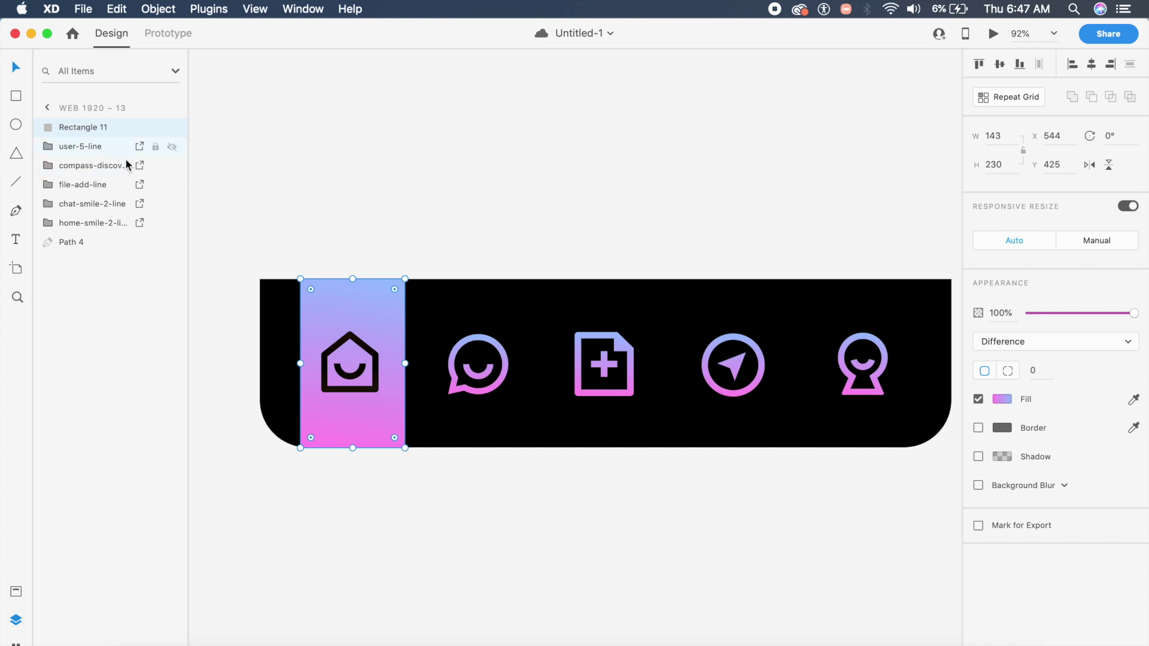
{"action": "left_click_drag", "start_coordinate": [386, 328], "coordinate": [381, 326]}
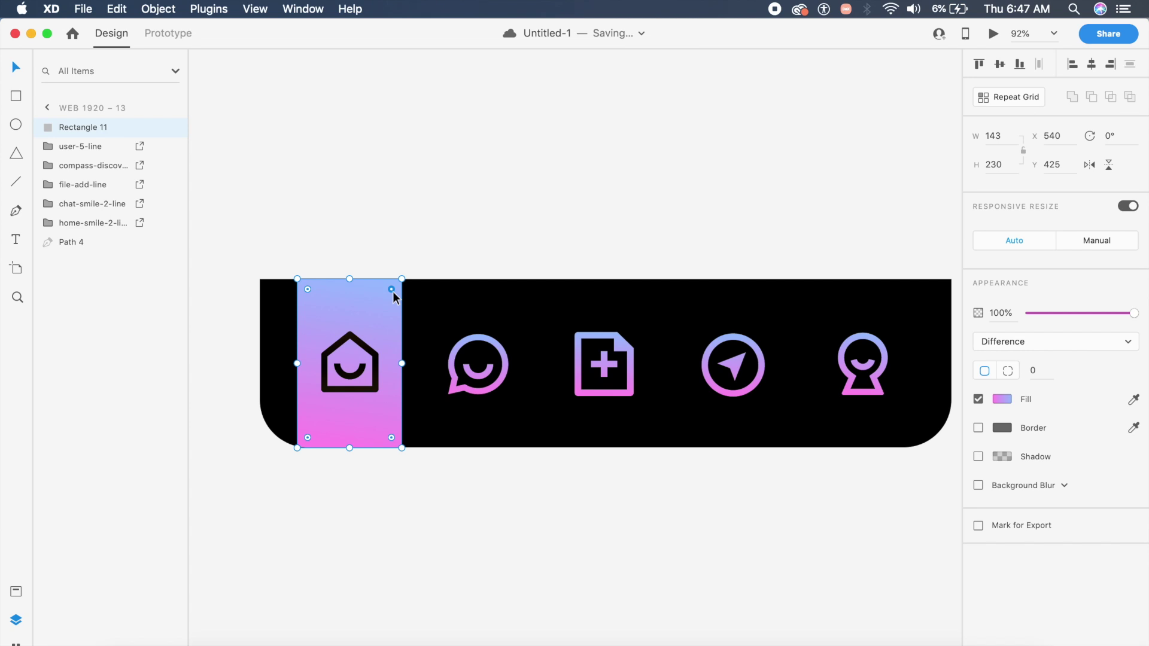
{"action": "scroll", "coordinate": [393, 293], "scroll_direction": "up", "scroll_amount": 6}
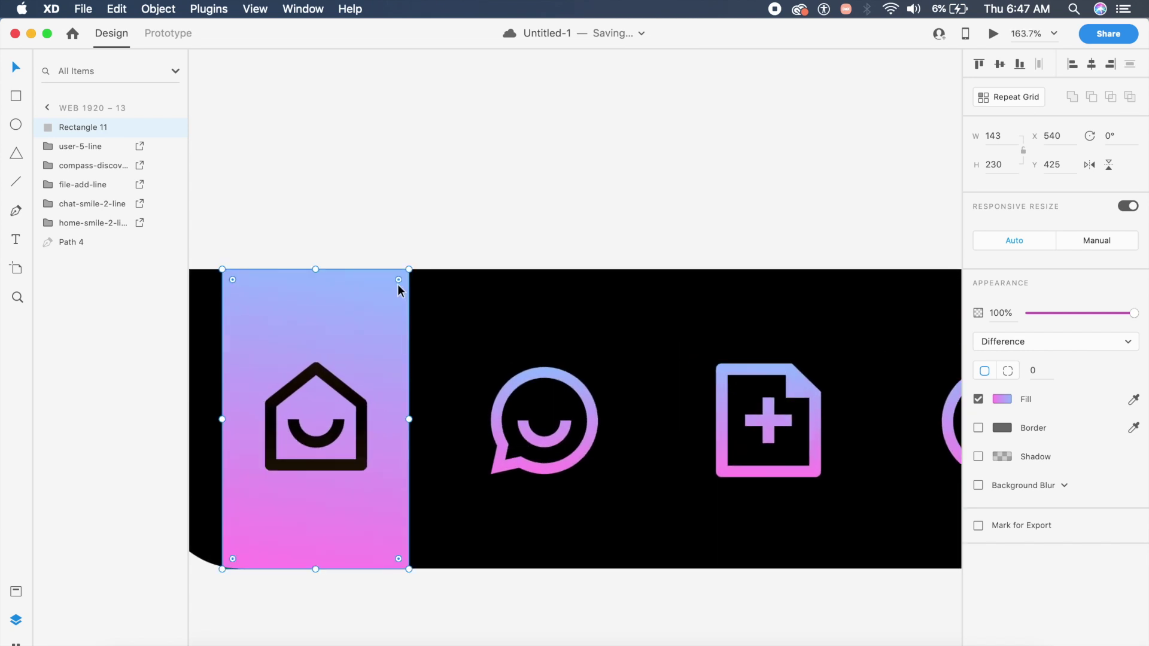
{"action": "left_click_drag", "start_coordinate": [399, 280], "coordinate": [324, 431]}
Shorten the rounded gradient shape to a height of 145 and centre it on the home icon at Y 470
{"action": "scroll", "coordinate": [435, 547], "scroll_direction": "down", "scroll_amount": 4}
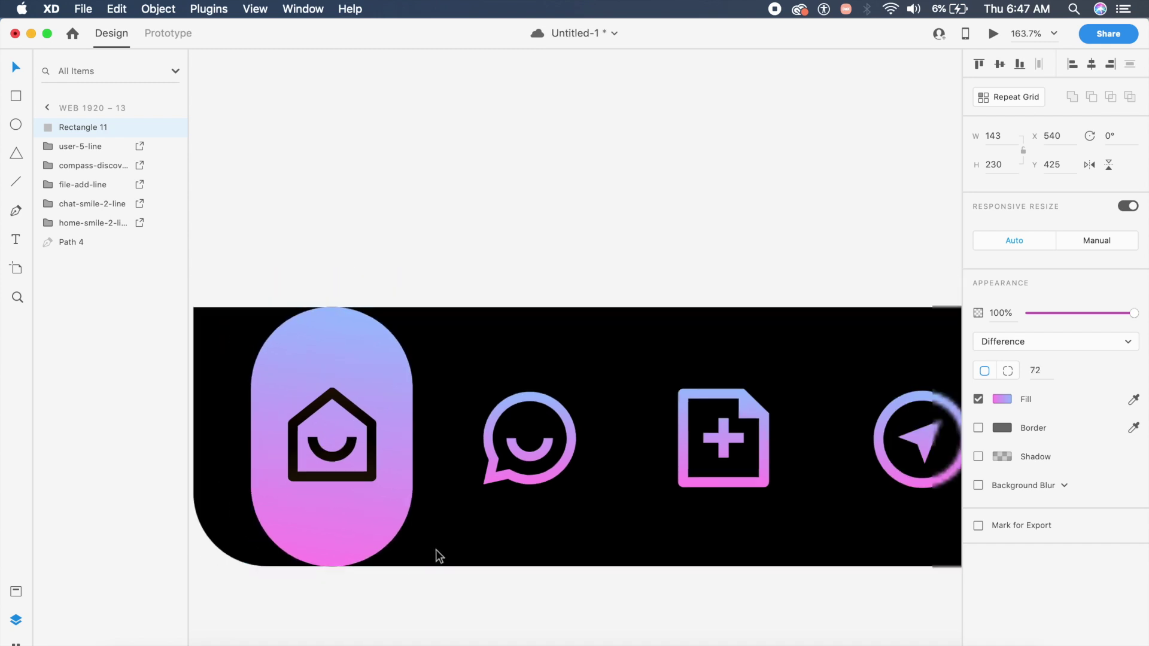
{"action": "left_click_drag", "start_coordinate": [347, 566], "coordinate": [345, 482]}
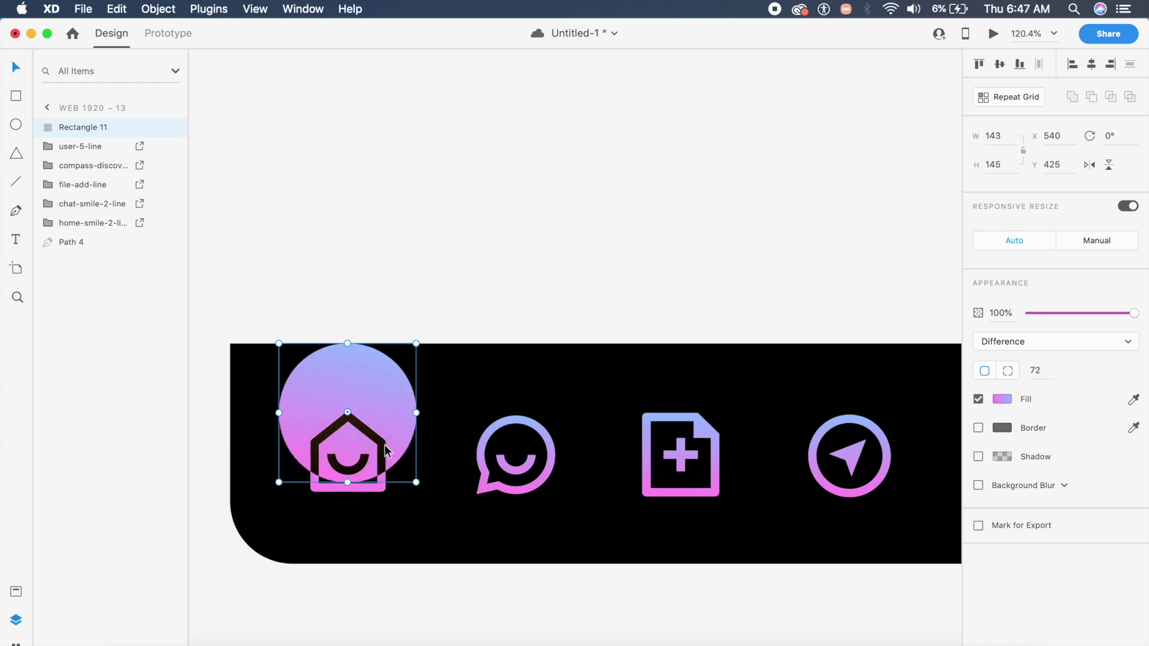
{"action": "left_click_drag", "start_coordinate": [385, 379], "coordinate": [386, 428]}
{"action": "scroll", "coordinate": [386, 425], "scroll_direction": "down", "scroll_amount": 3}
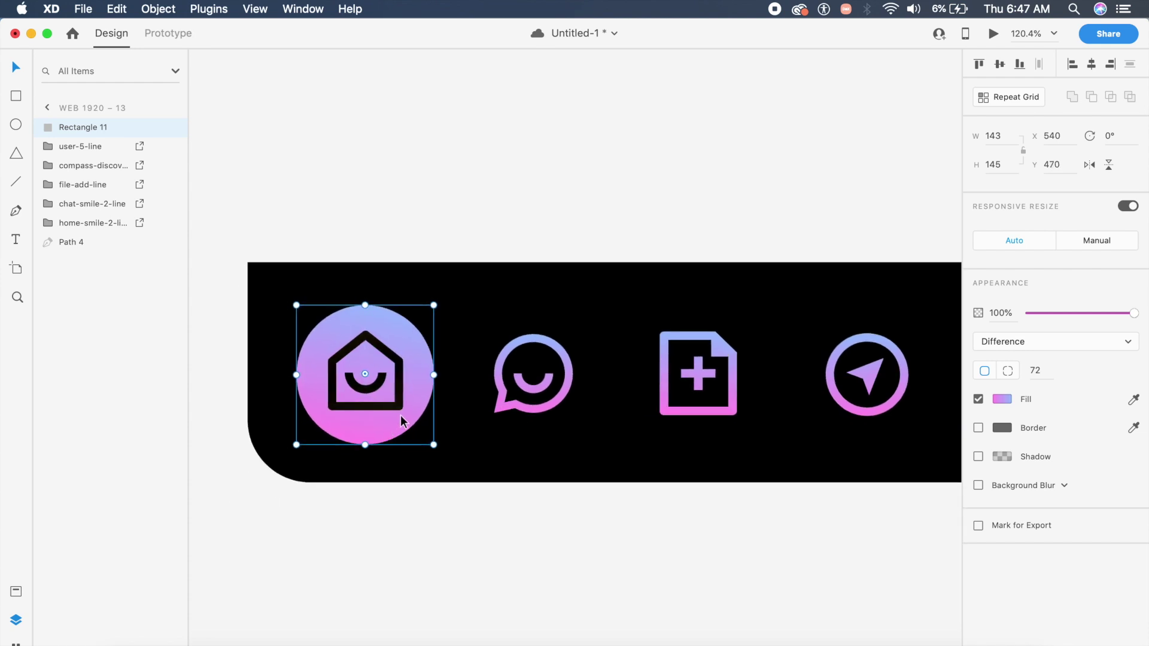
{"action": "left_click_drag", "start_coordinate": [401, 421], "coordinate": [404, 418]}
Draw a 143 × 230 rectangle over the home icon, spanning the bar's height, and mask the gradient circle with it
{"action": "key", "text": "r"}
{"action": "left_click_drag", "start_coordinate": [296, 264], "coordinate": [433, 481]}
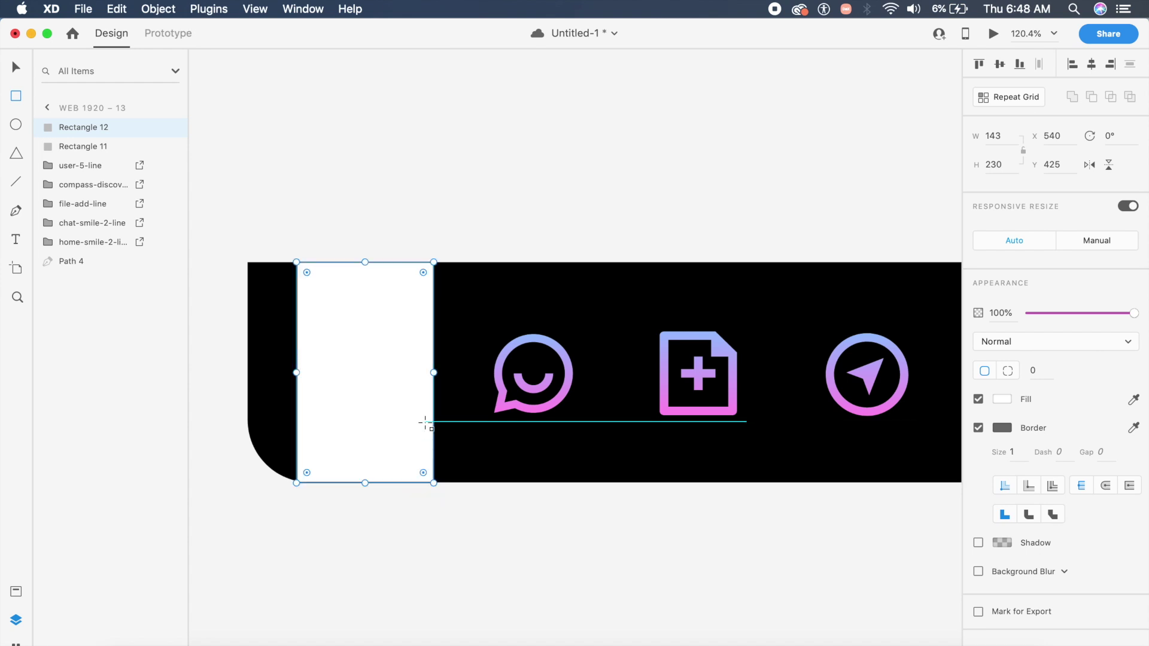
{"action": "key", "text": "Escape"}
{"action": "left_click", "coordinate": [415, 413]}
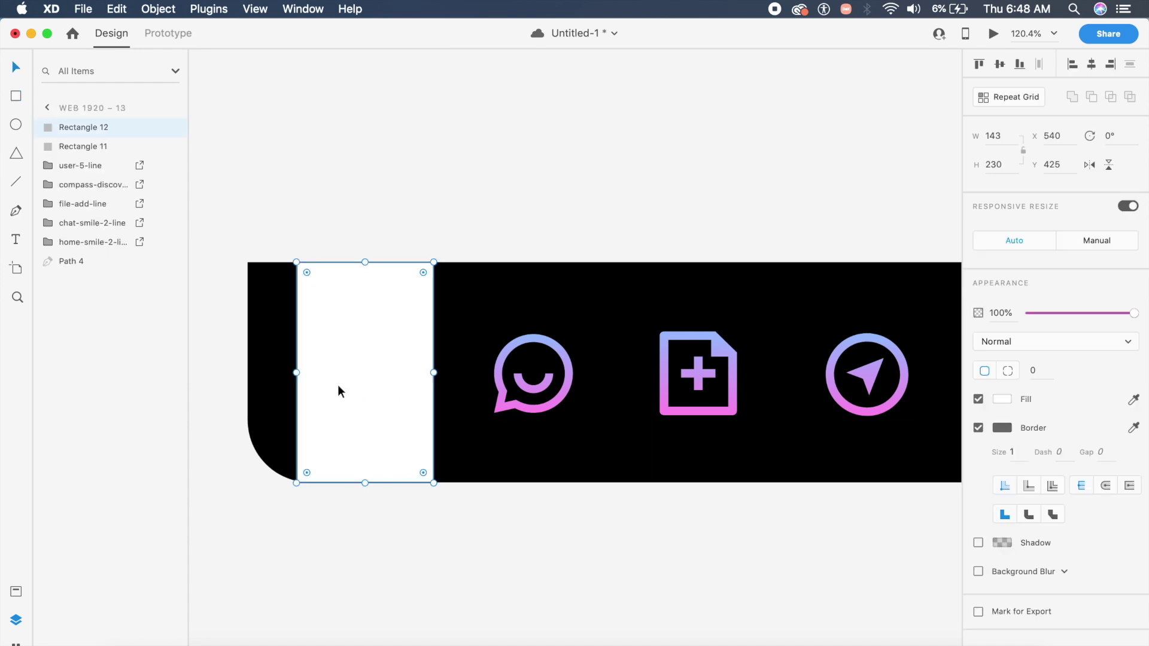
{"action": "left_click", "coordinate": [91, 147], "text": "shift"}
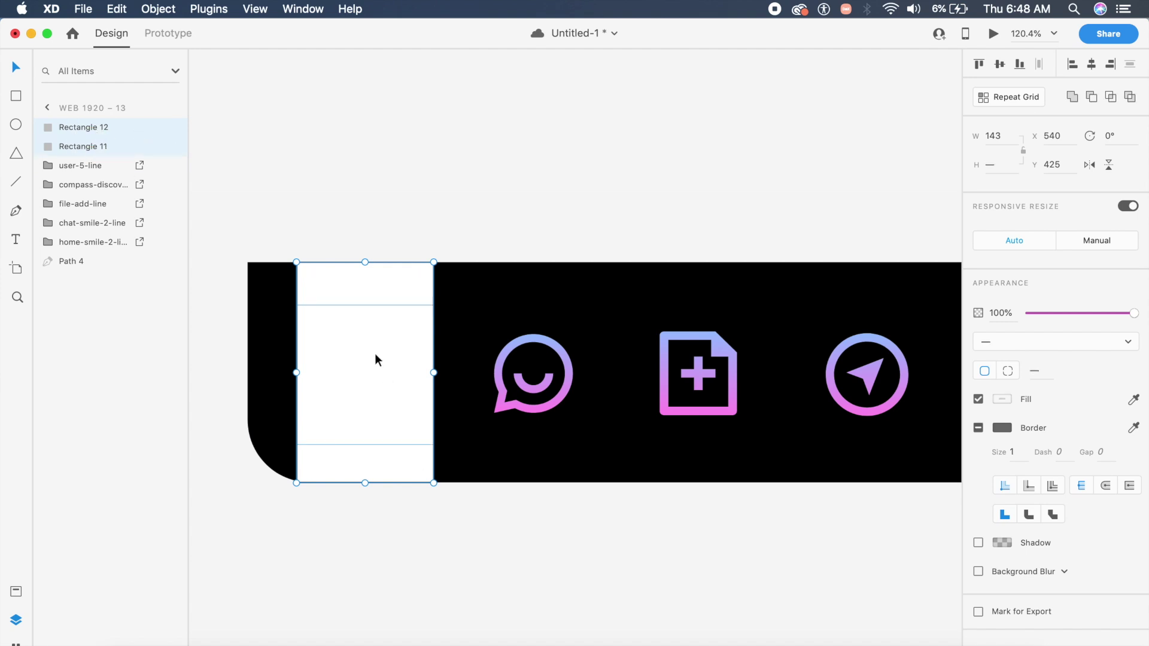
{"action": "key", "text": "super+s"}
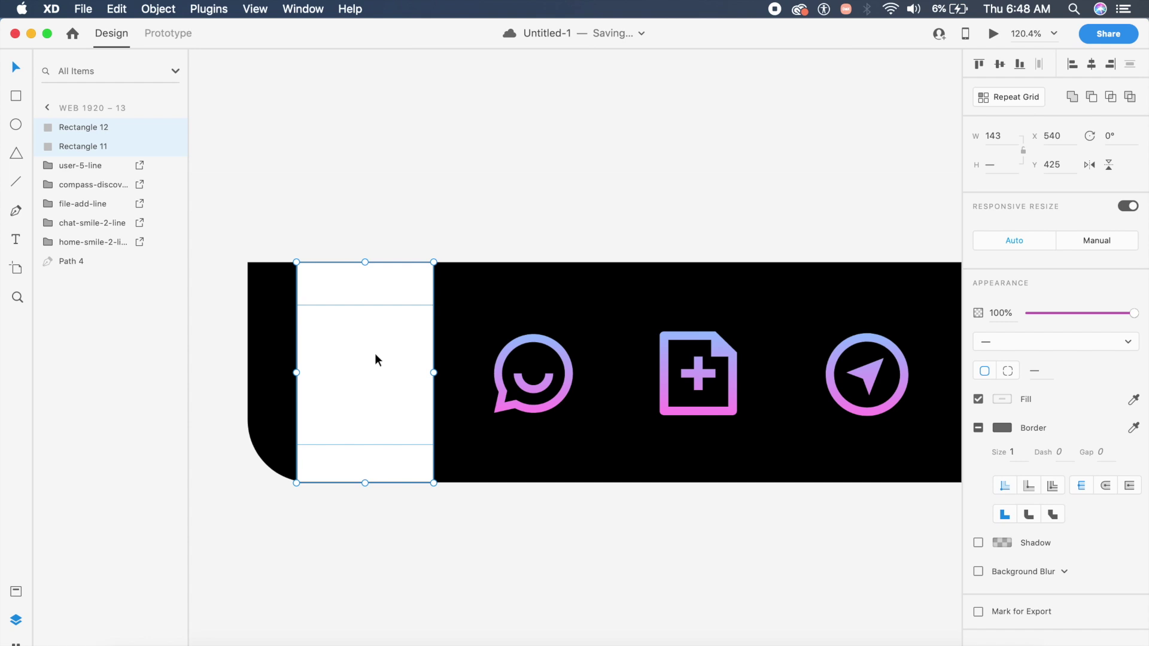
{"action": "key", "text": "super+shift+m"}
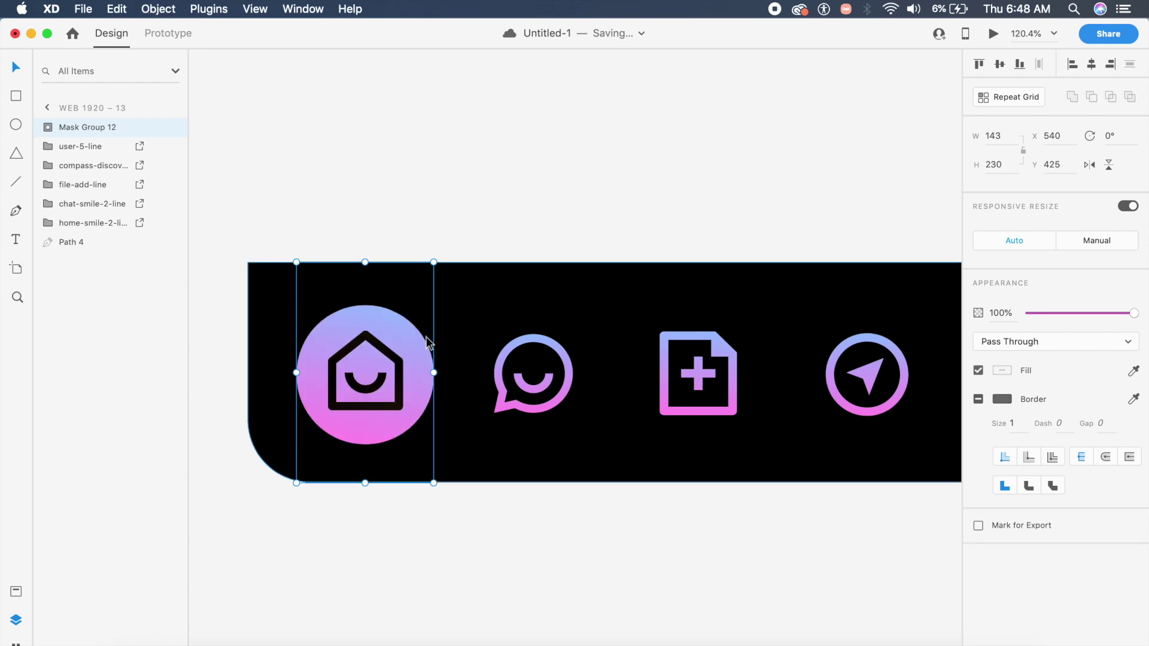
Move the gradient circle inside the home icon's mask group straight down below the bar to Y 660
{"action": "double_click", "coordinate": [421, 350]}
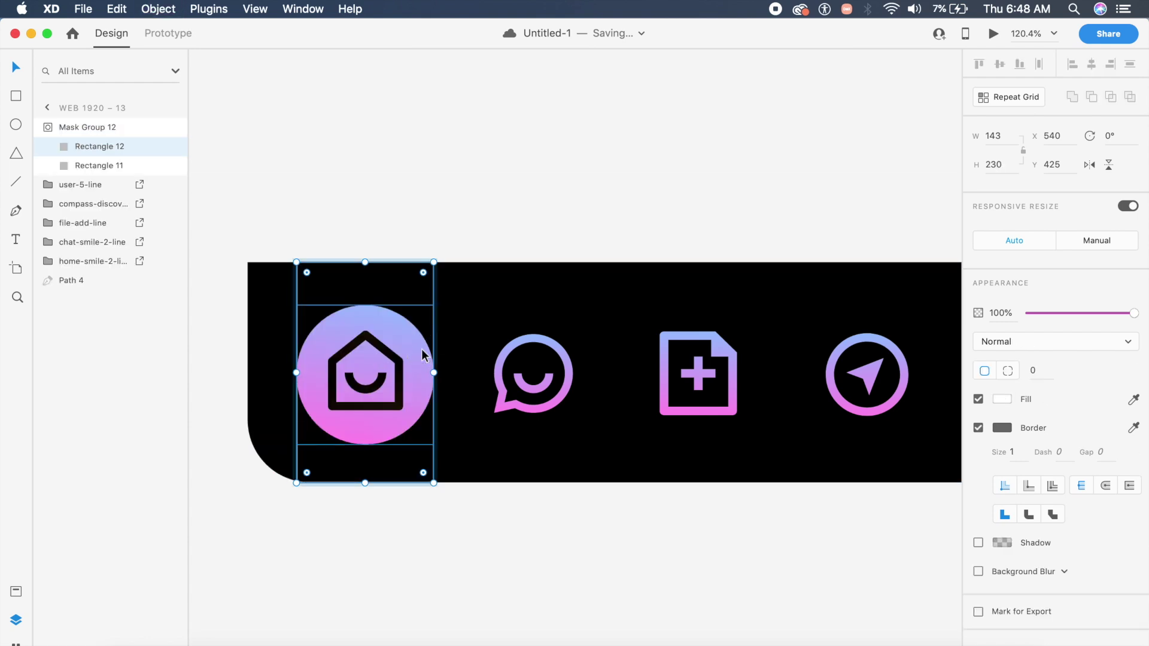
{"action": "left_click_drag", "start_coordinate": [422, 350], "coordinate": [421, 531]}
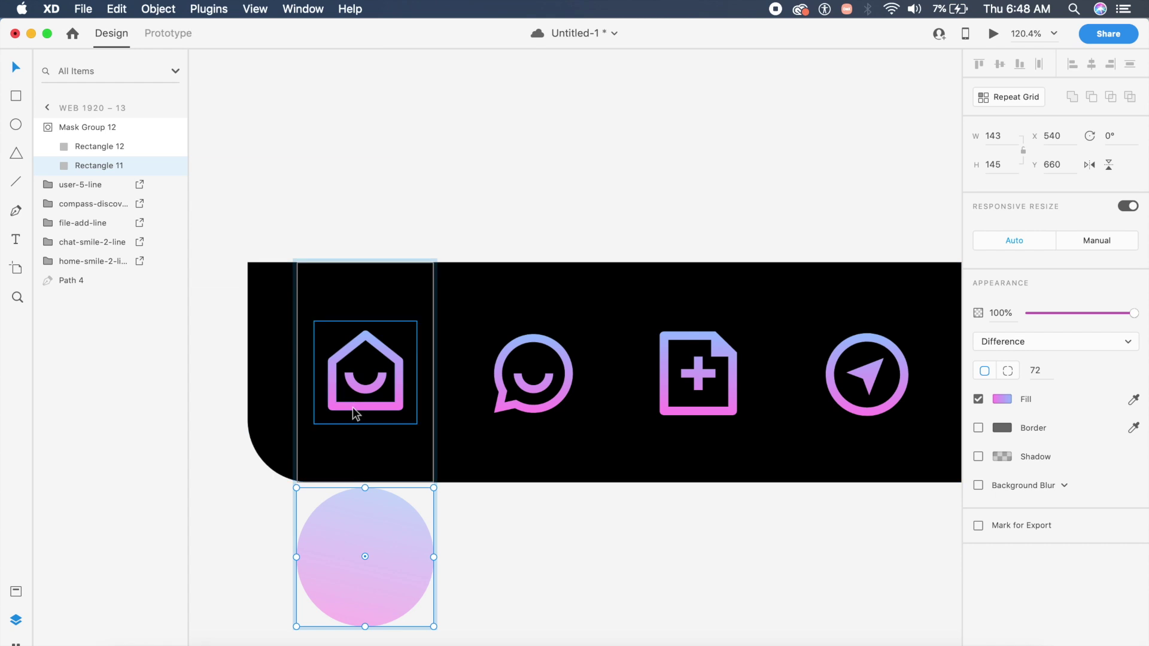
{"action": "left_click", "coordinate": [545, 501]}
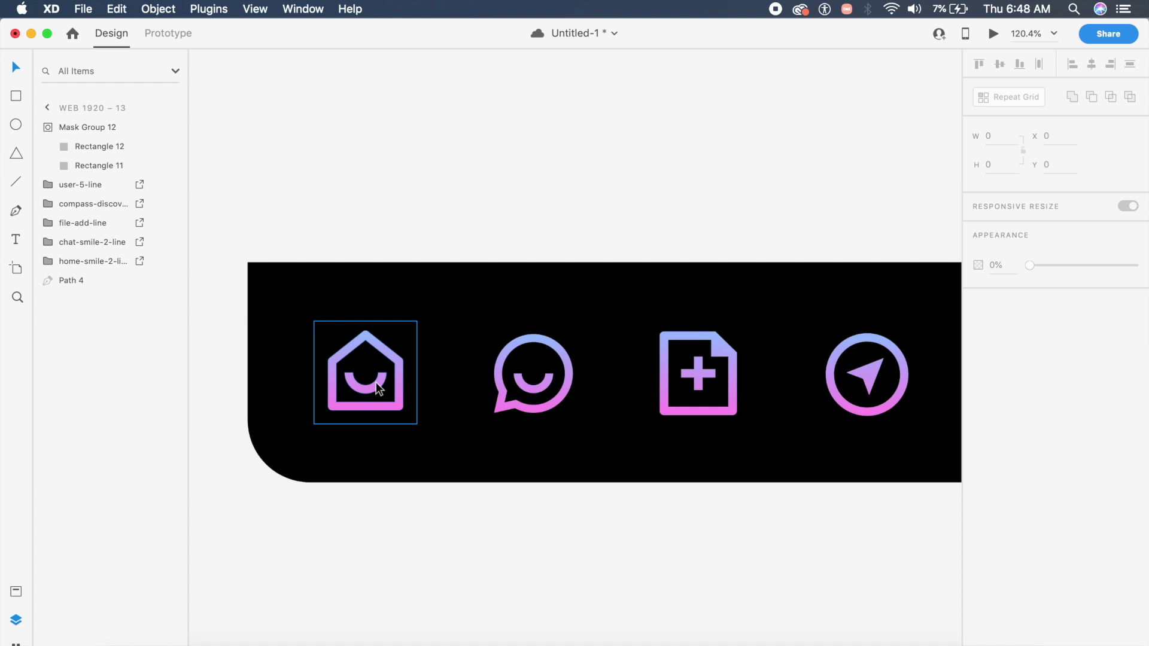
{"action": "left_click", "coordinate": [324, 429]}
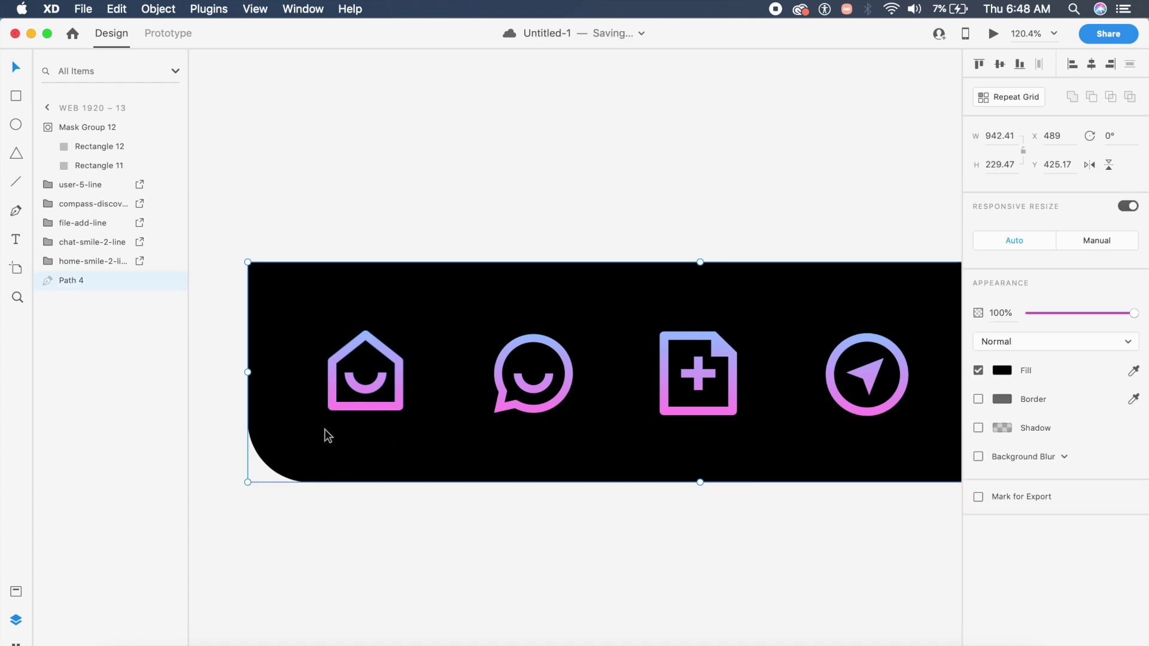
Duplicate the home icon's mask group and move the copy to X 715, centred over the chat icon
{"action": "left_click", "coordinate": [74, 127]}
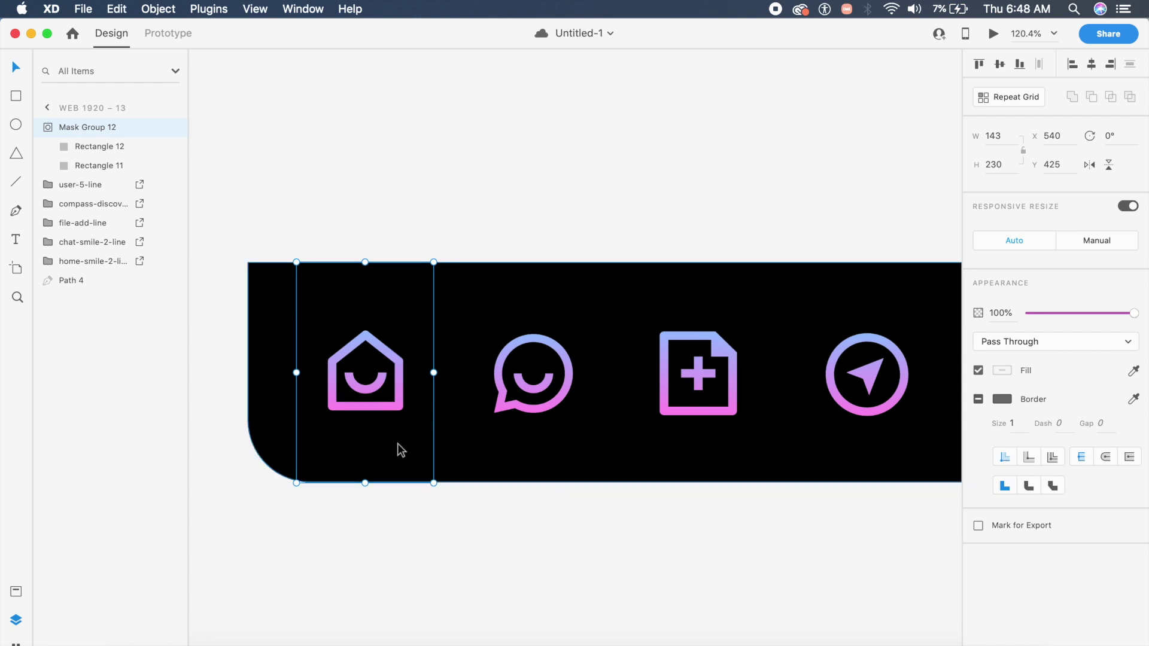
{"action": "key", "text": "super+d"}
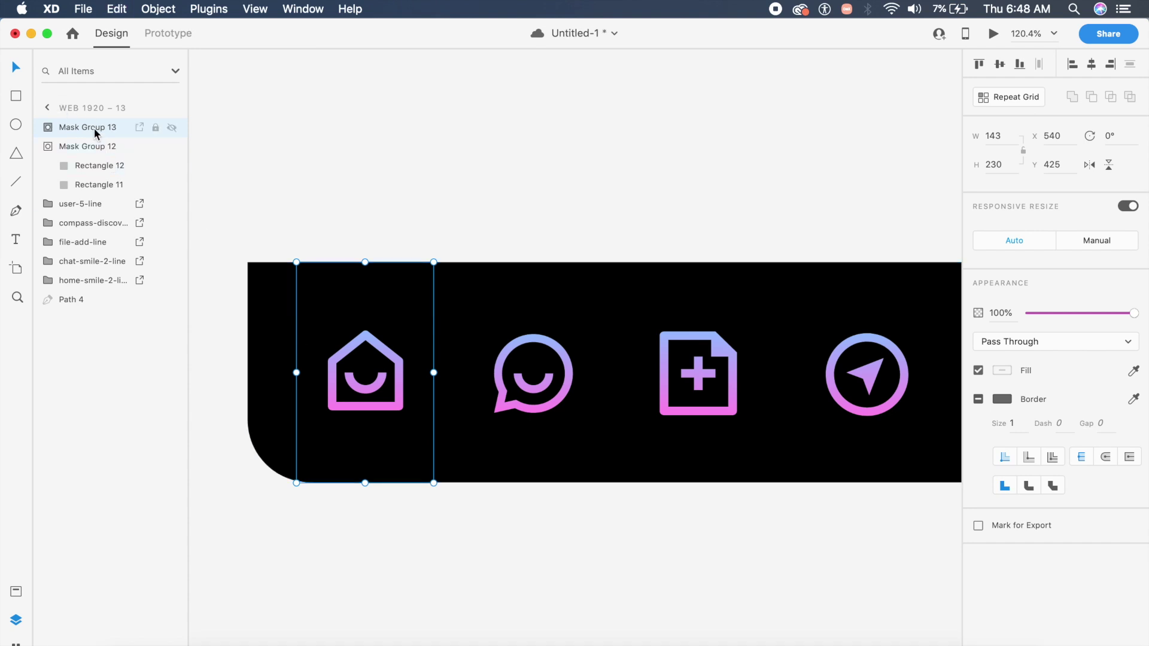
{"action": "key", "text": "shift+Right"}
{"action": "key", "text": "shift+Right"}
{"action": "key", "text": "shift+Right"}
{"action": "key", "text": "shift+Right"}
{"action": "key", "text": "shift+Right"}
{"action": "key", "text": "shift+Right"}
{"action": "key", "text": "shift+Right"}
{"action": "key", "text": "shift+Right"}
{"action": "key", "text": "shift+Right"}
{"action": "key", "text": "shift+Right"}
{"action": "key", "text": "shift+Right"}
{"action": "key", "text": "shift+Right"}
{"action": "key", "text": "shift+Right"}
{"action": "key", "text": "shift+Right"}
{"action": "key", "text": "shift+Right"}
{"action": "key", "text": "shift+Right"}
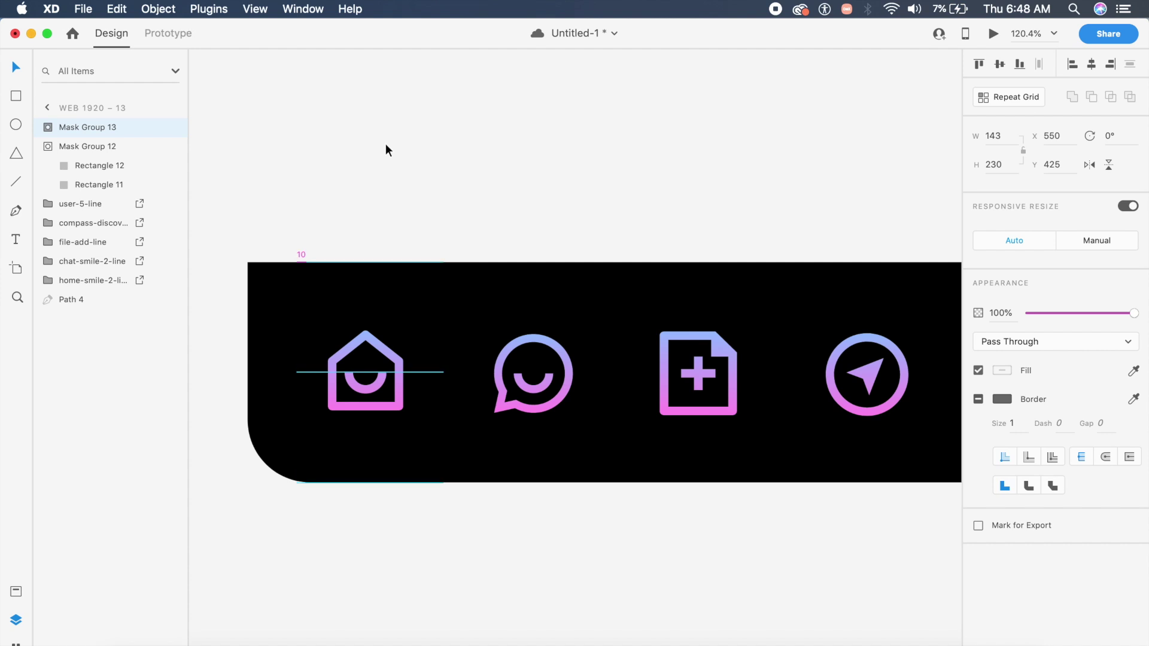
{"action": "key", "text": "shift+Right"}
{"action": "key", "text": "Right"}
{"action": "key", "text": "Right"}
{"action": "key", "text": "Right"}
{"action": "key", "text": "Right"}
{"action": "key", "text": "Right"}
{"action": "key", "text": "Right"}
{"action": "key", "text": "Right"}
{"action": "key", "text": "Right"}
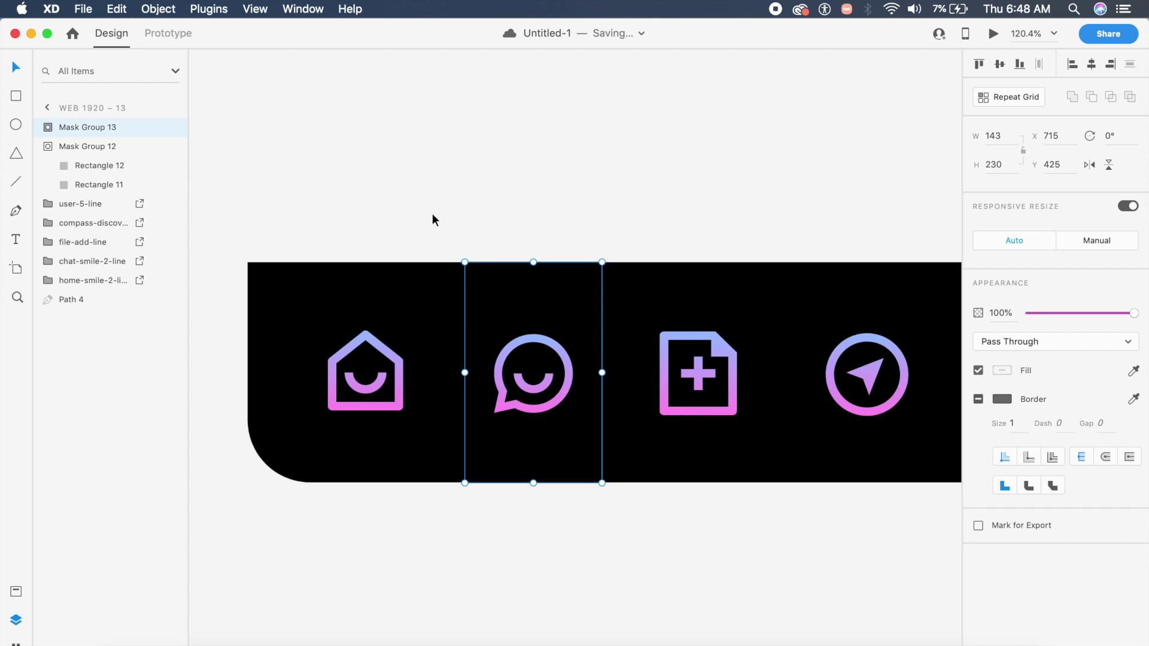
Make two more copies of the chat icon's mask group and shift them along the bar over the following icons
{"action": "scroll", "coordinate": [636, 260], "scroll_direction": "right", "scroll_amount": 10}
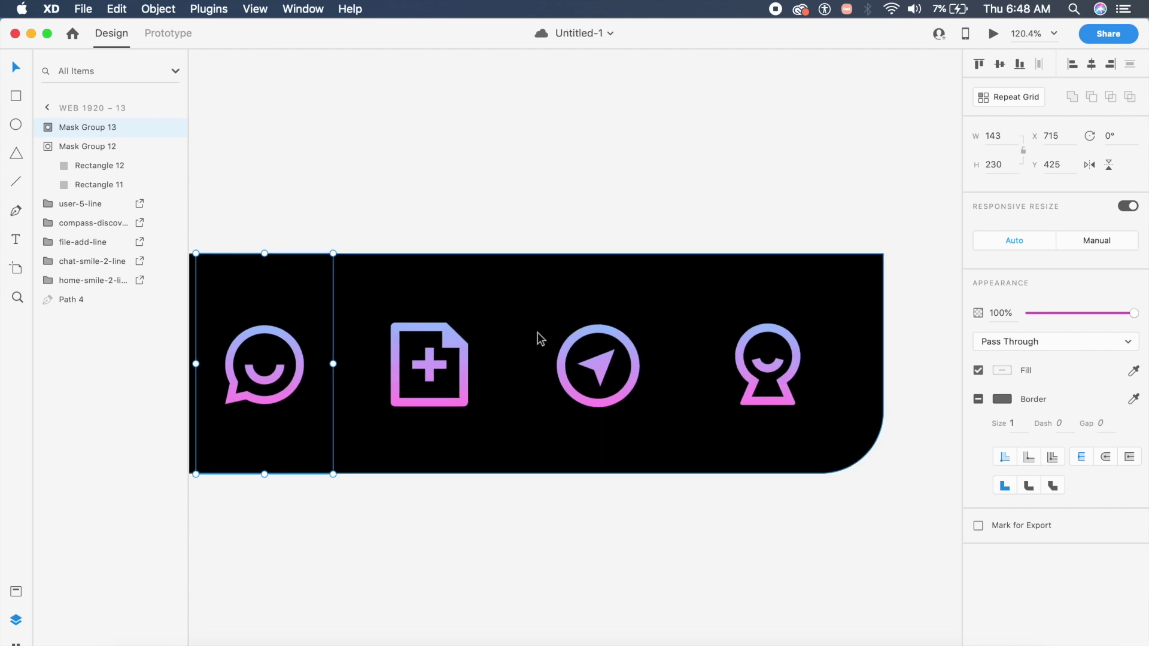
{"action": "key", "text": "super+d"}
{"action": "key", "text": "shift+Right"}
{"action": "key", "text": "shift+Right"}
{"action": "key", "text": "shift+Right"}
{"action": "key", "text": "shift+Right"}
{"action": "key", "text": "shift+Right"}
{"action": "key", "text": "shift+Right"}
{"action": "key", "text": "shift+Right"}
{"action": "key", "text": "shift+Right"}
{"action": "key", "text": "shift+Right"}
{"action": "key", "text": "shift+Right"}
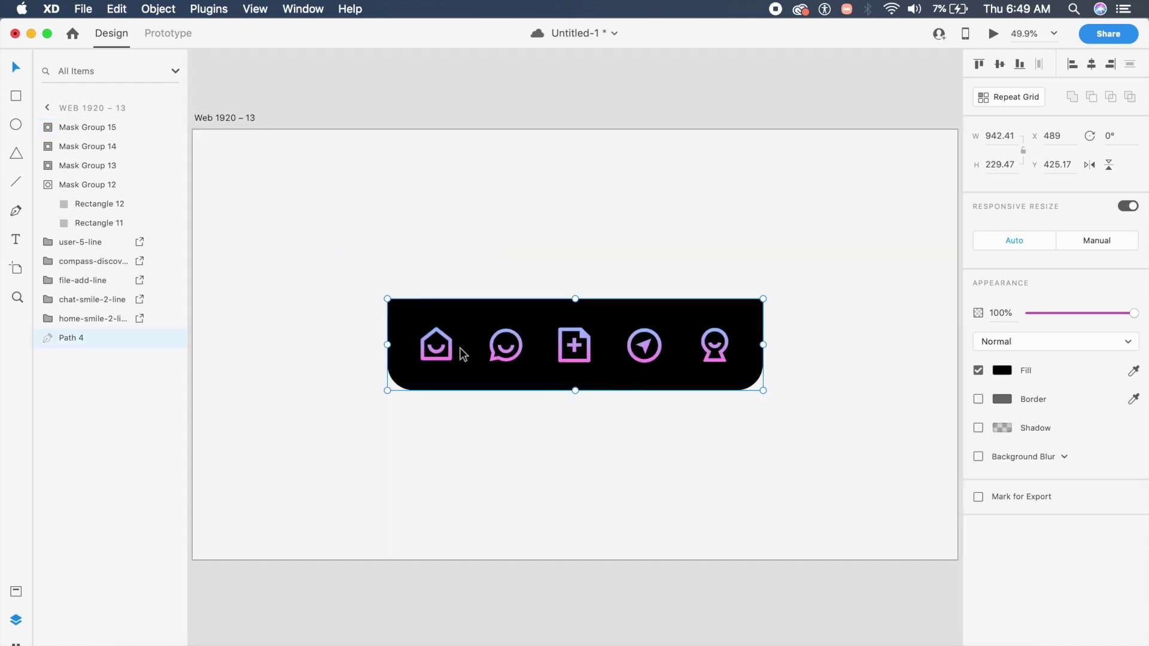
Duplicate the Web 1920 – 13 artboard
{"action": "left_click", "coordinate": [453, 352]}
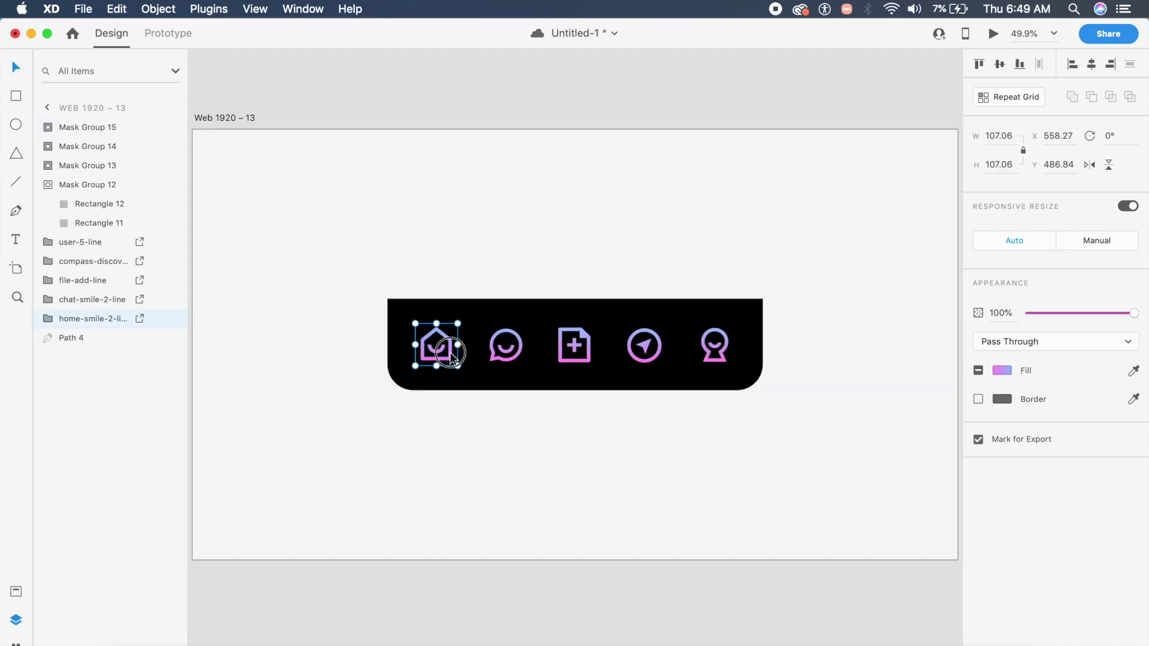
{"action": "left_click", "coordinate": [529, 197]}
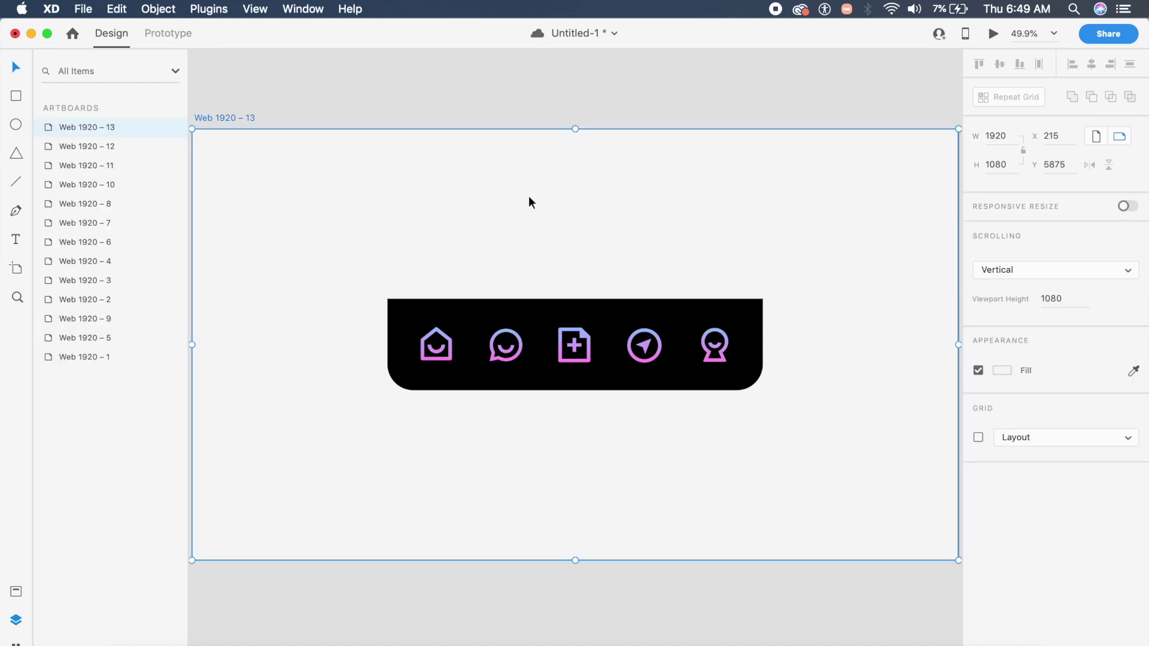
{"action": "key", "text": "super+d"}
{"action": "key", "text": "super+equal"}
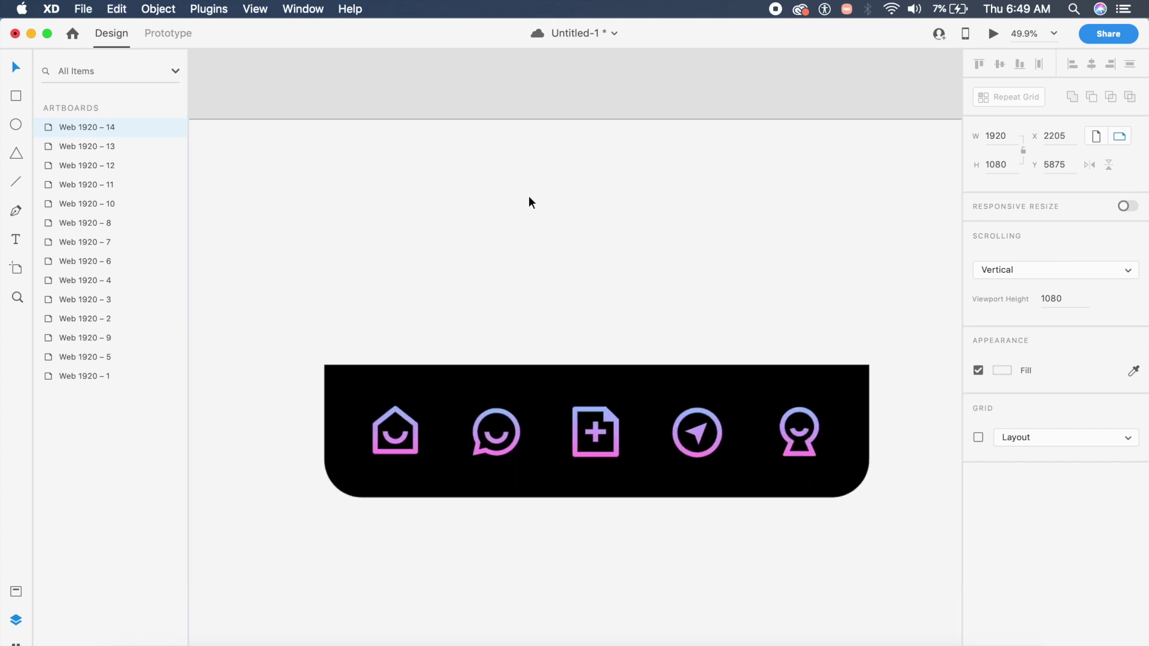
Move the gradient circle in the home icon's mask on the Web 1920 – 14 artboard up onto the icon at Y 474
{"action": "scroll", "coordinate": [530, 195], "scroll_direction": "down", "scroll_amount": 3}
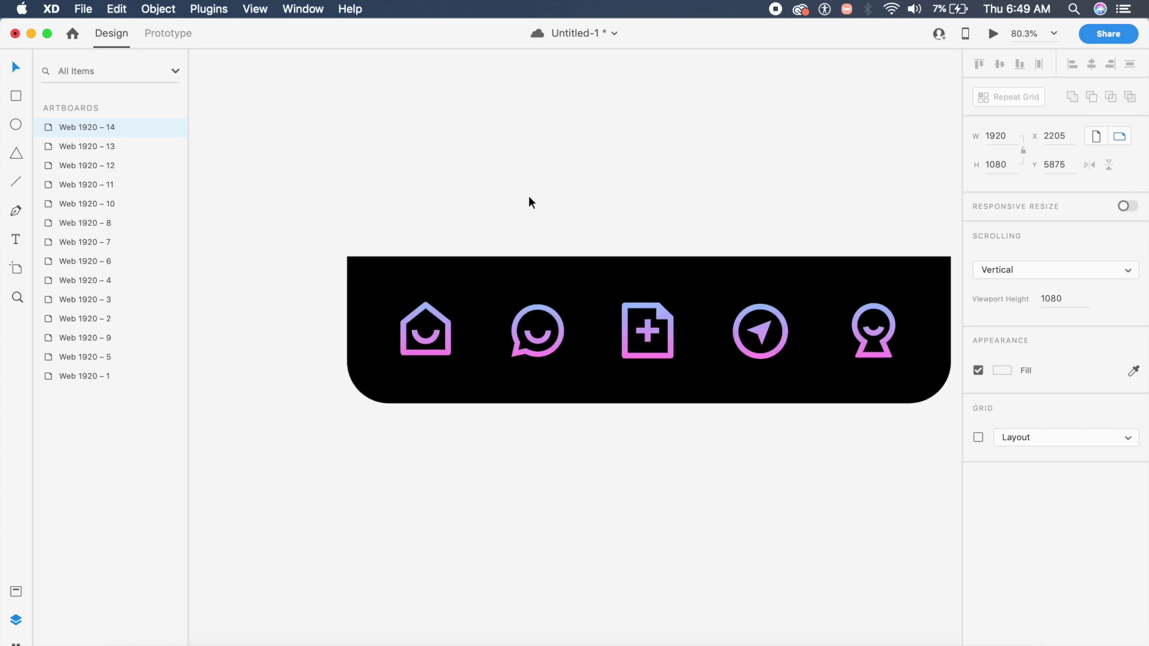
{"action": "left_click", "coordinate": [436, 335]}
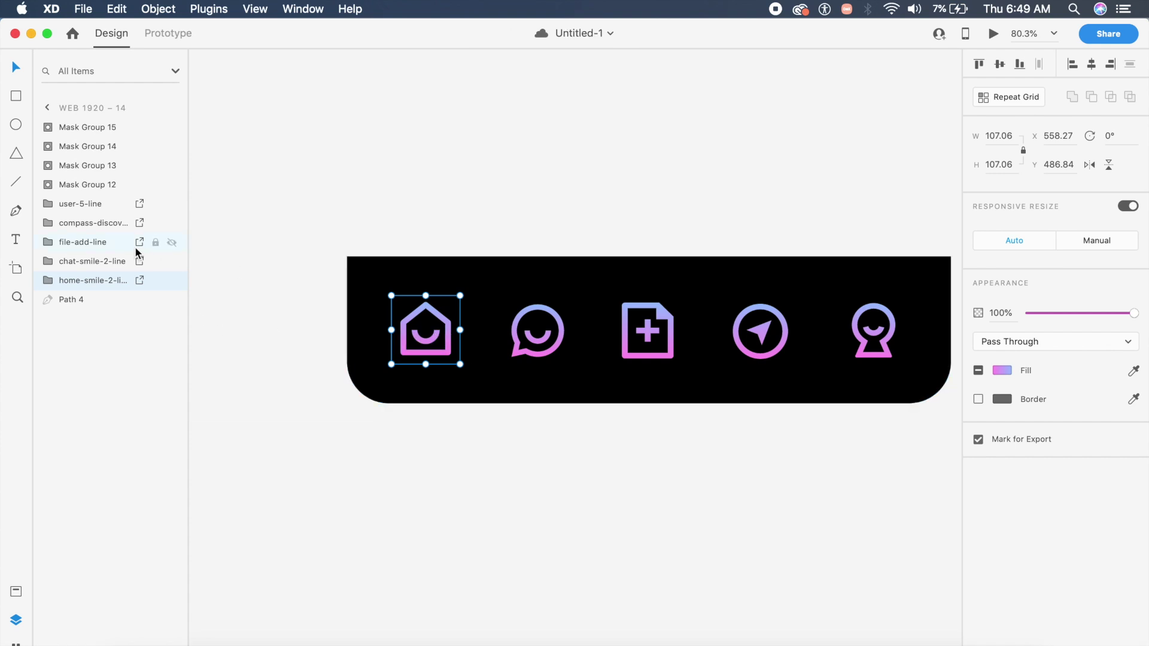
{"action": "left_click", "coordinate": [103, 184]}
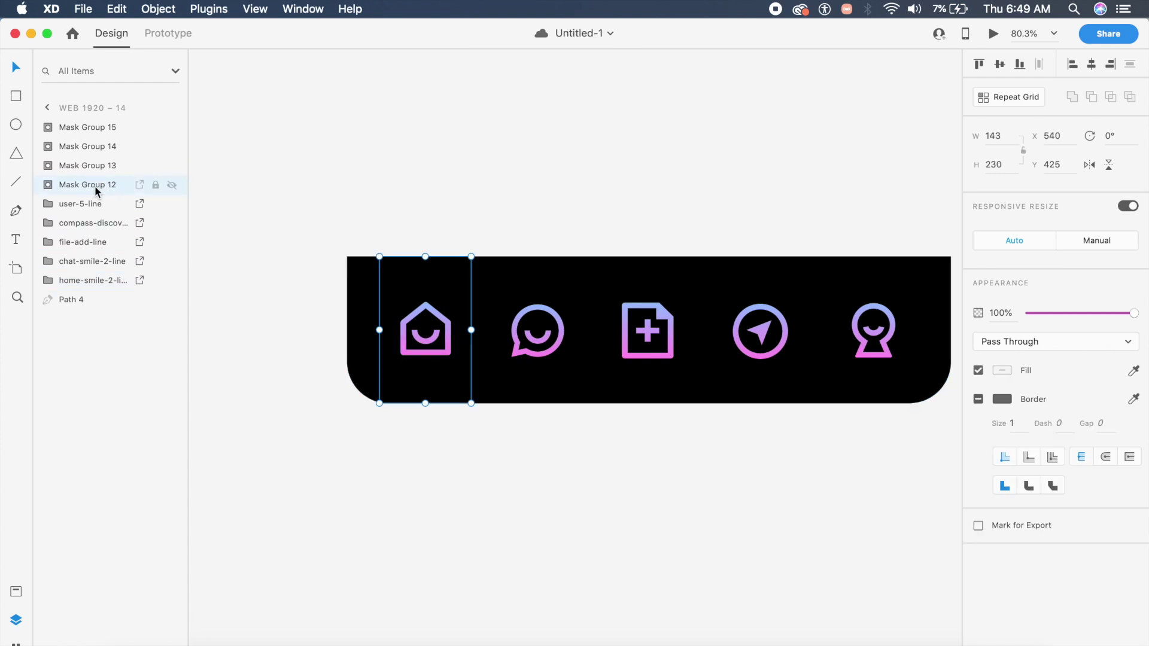
{"action": "left_click", "coordinate": [49, 187]}
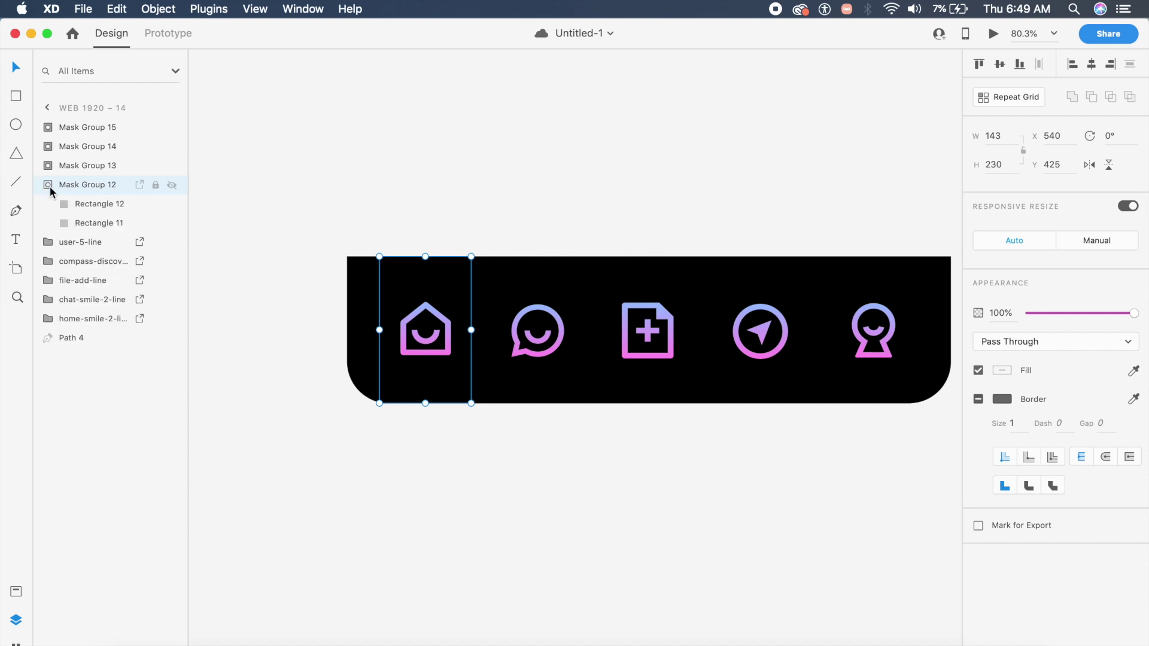
{"action": "left_click", "coordinate": [85, 203]}
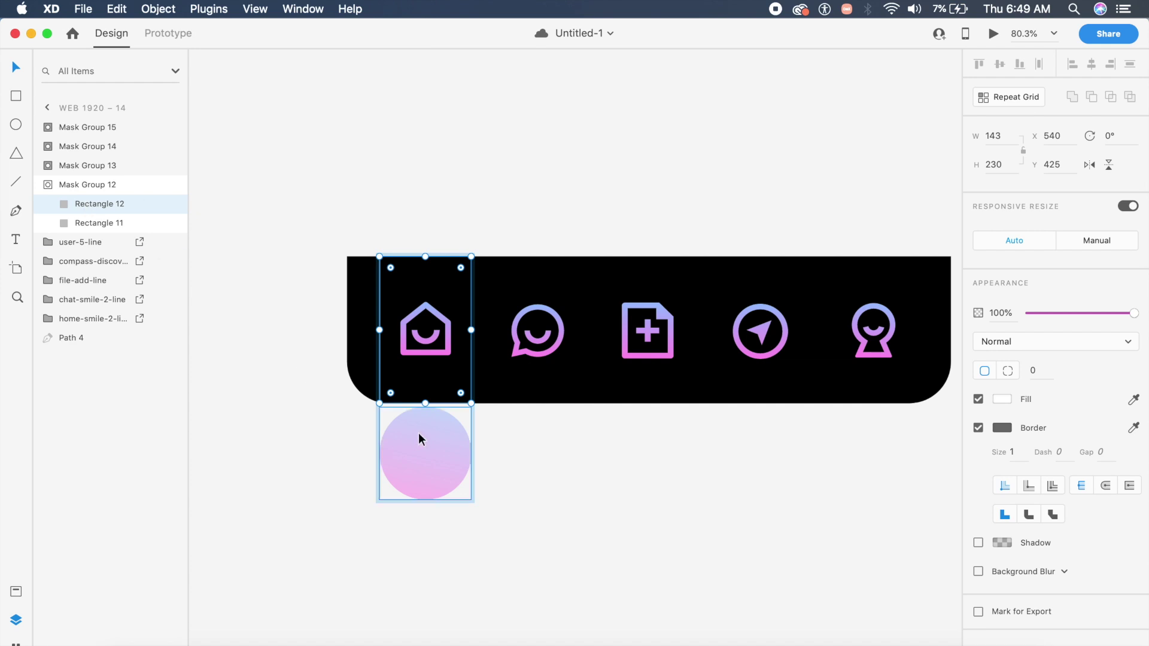
{"action": "left_click", "coordinate": [90, 223]}
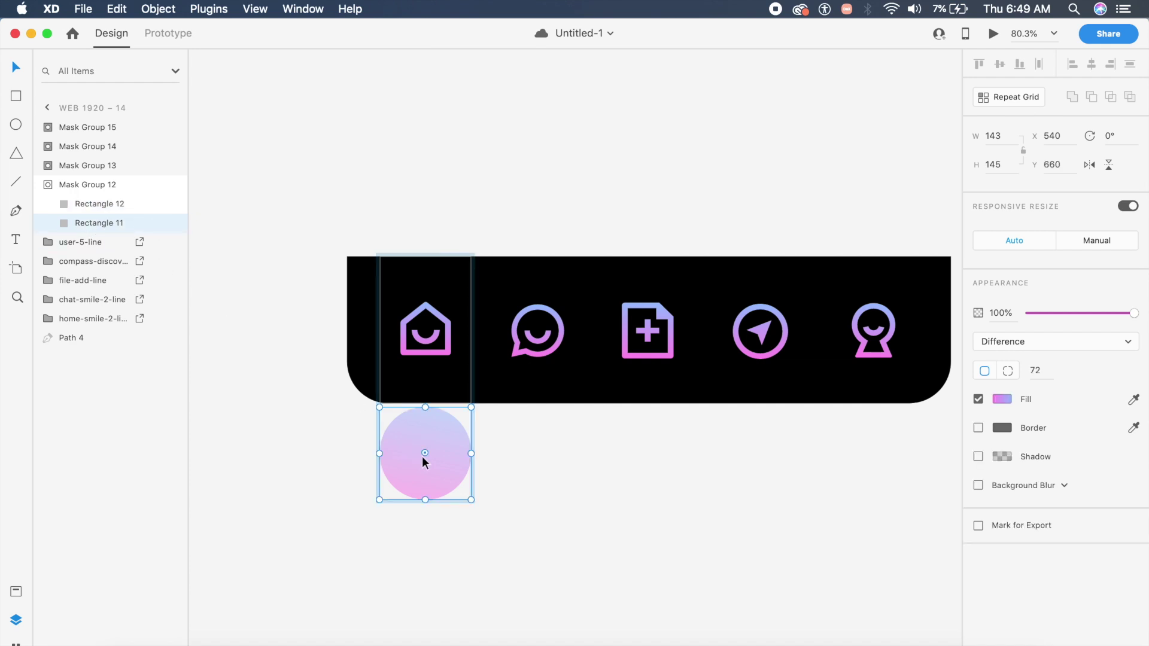
{"action": "left_click_drag", "start_coordinate": [433, 461], "coordinate": [431, 343]}
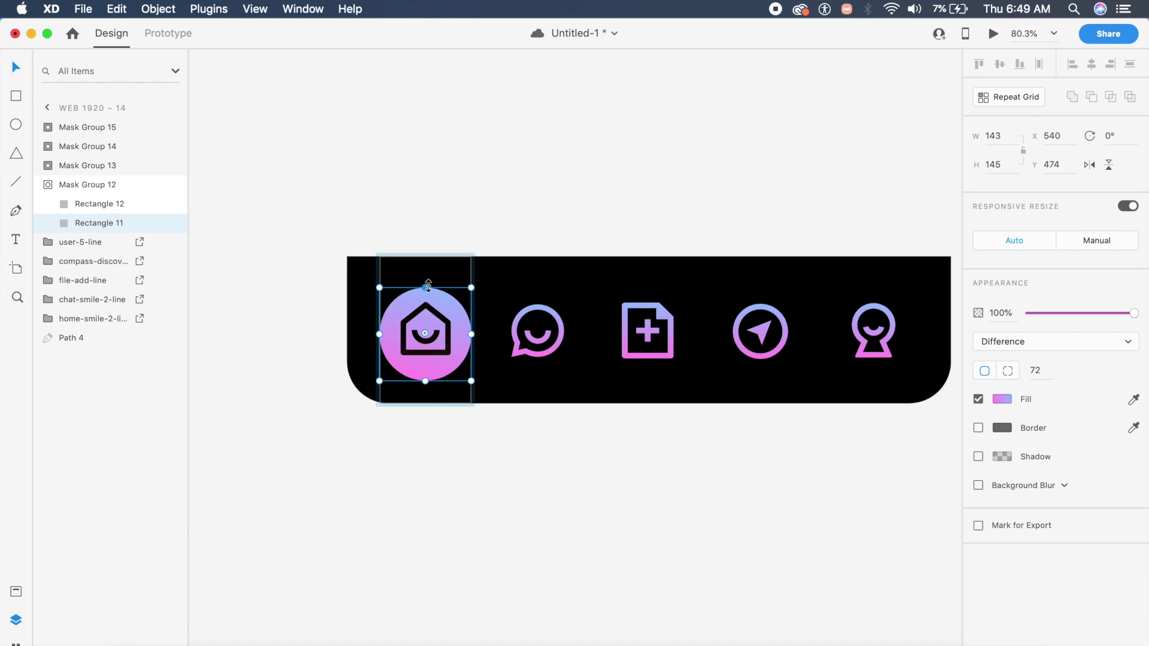
Enlarge the gradient circle to about 251 × 254 so it fills the whole mask behind the home icon
{"action": "left_click_drag", "start_coordinate": [427, 285], "coordinate": [430, 275]}
{"action": "key", "text": "super+z"}
{"action": "scroll", "coordinate": [425, 286], "scroll_direction": "up", "scroll_amount": 5}
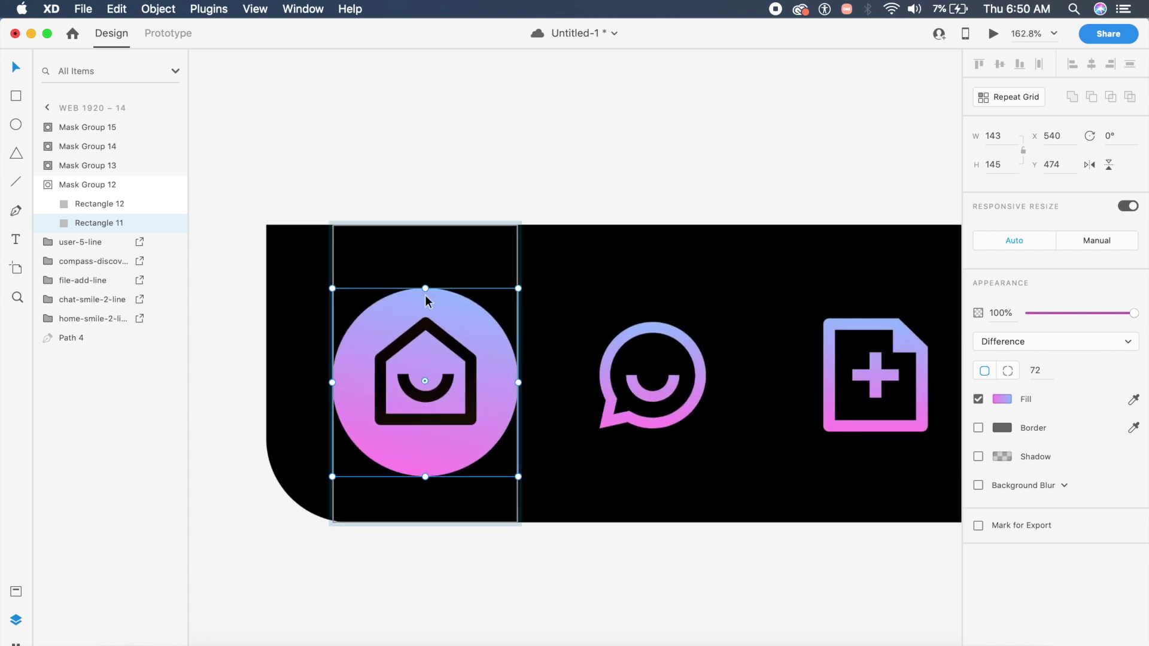
{"action": "left_click_drag", "start_coordinate": [426, 286], "coordinate": [424, 205]}
{"action": "left_click_drag", "start_coordinate": [425, 477], "coordinate": [432, 533]}
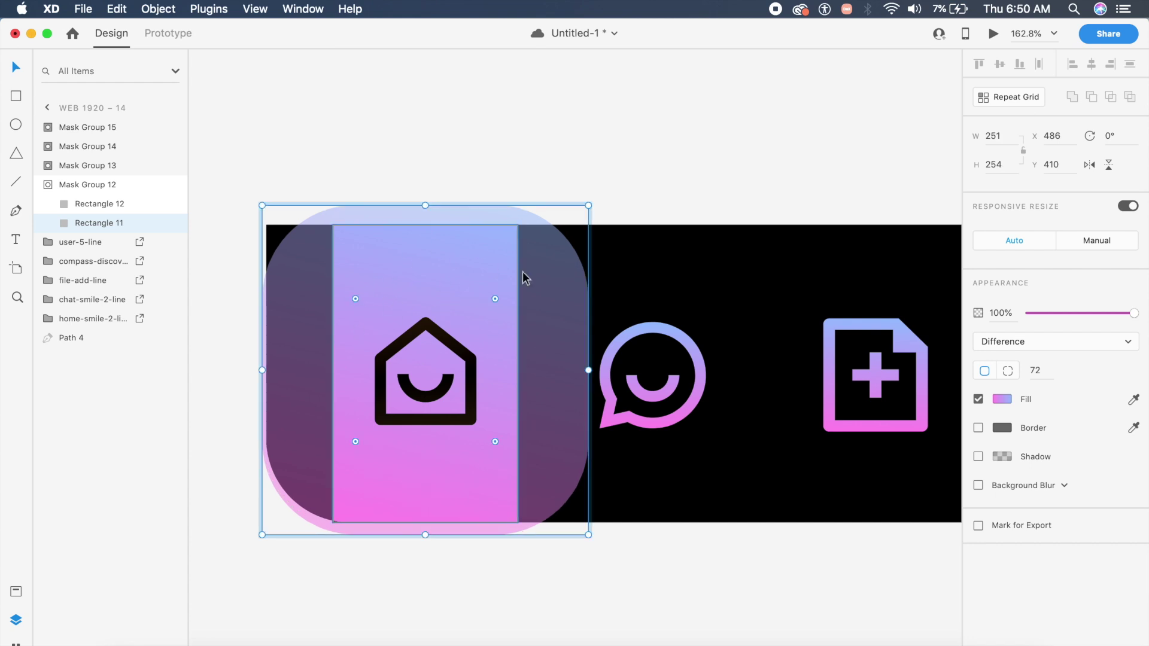
{"action": "left_click", "coordinate": [699, 144]}
Duplicate the Web 1920 – 14 artboard
{"action": "scroll", "coordinate": [729, 274], "scroll_direction": "down", "scroll_amount": 10}
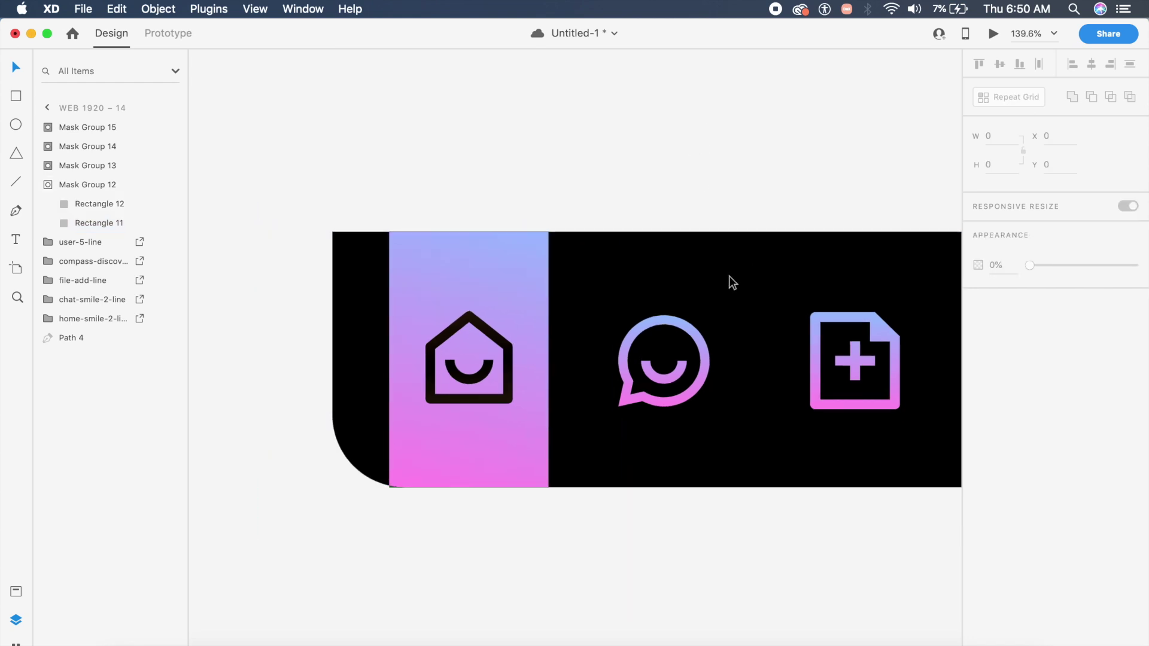
{"action": "scroll", "coordinate": [727, 288], "scroll_direction": "right", "scroll_amount": 2}
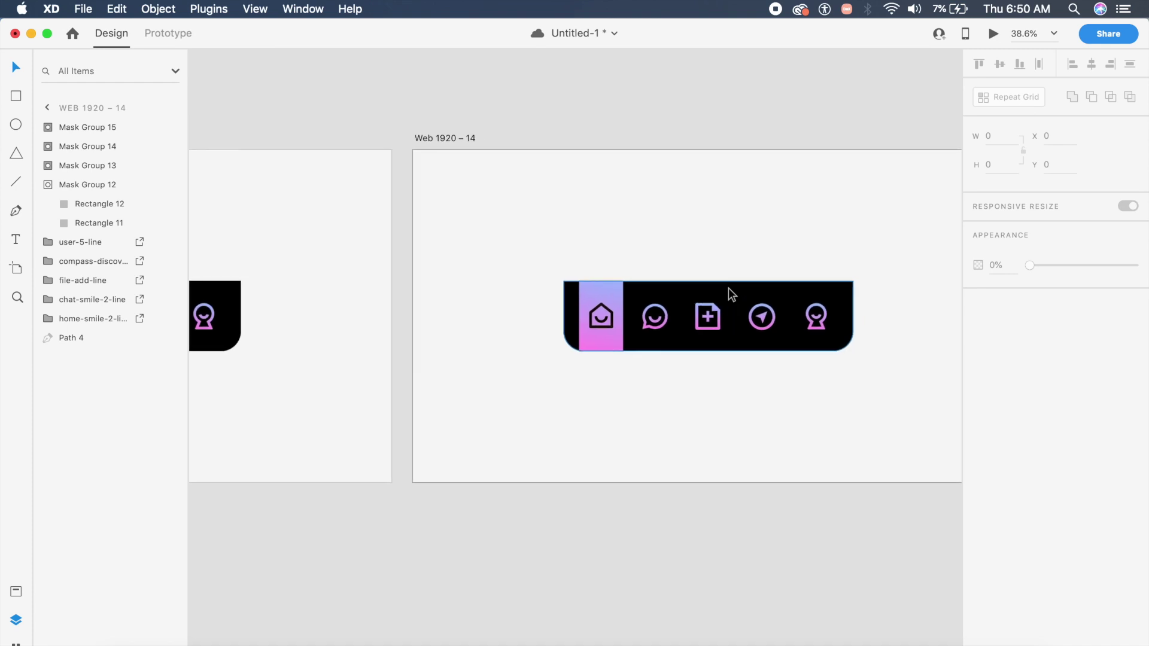
{"action": "left_click", "coordinate": [417, 138]}
{"action": "key", "text": "super+d"}
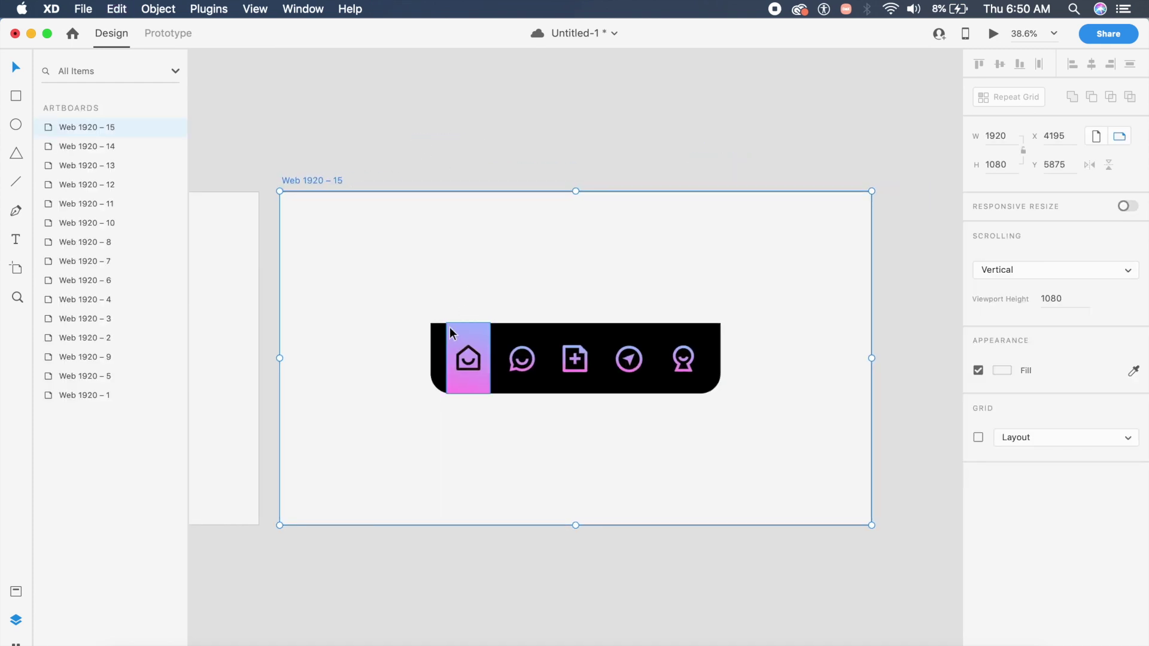
Shrink the home icon's gradient shape on the Web 1920 – 15 artboard to 101 × 103 and move it below the bar to Y 699
{"action": "scroll", "coordinate": [451, 331], "scroll_direction": "up", "scroll_amount": 5}
{"action": "double_click", "coordinate": [492, 342]}
{"action": "left_click", "coordinate": [499, 336]}
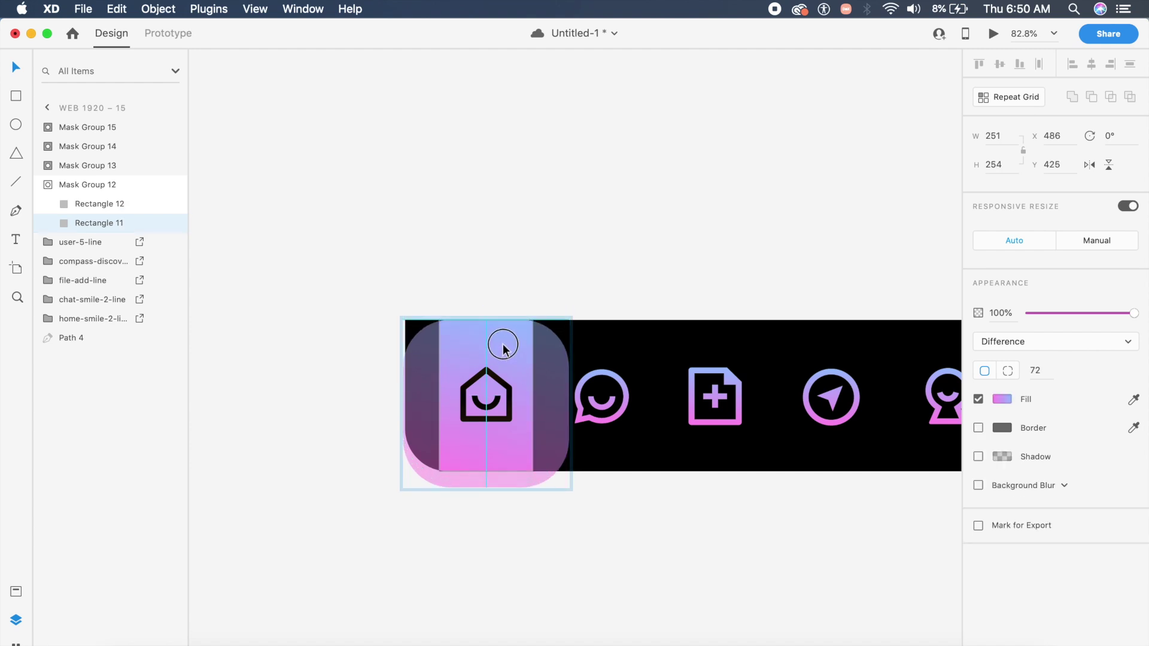
{"action": "left_click_drag", "start_coordinate": [515, 353], "coordinate": [518, 451]}
{"action": "left_click_drag", "start_coordinate": [488, 411], "coordinate": [488, 530]}
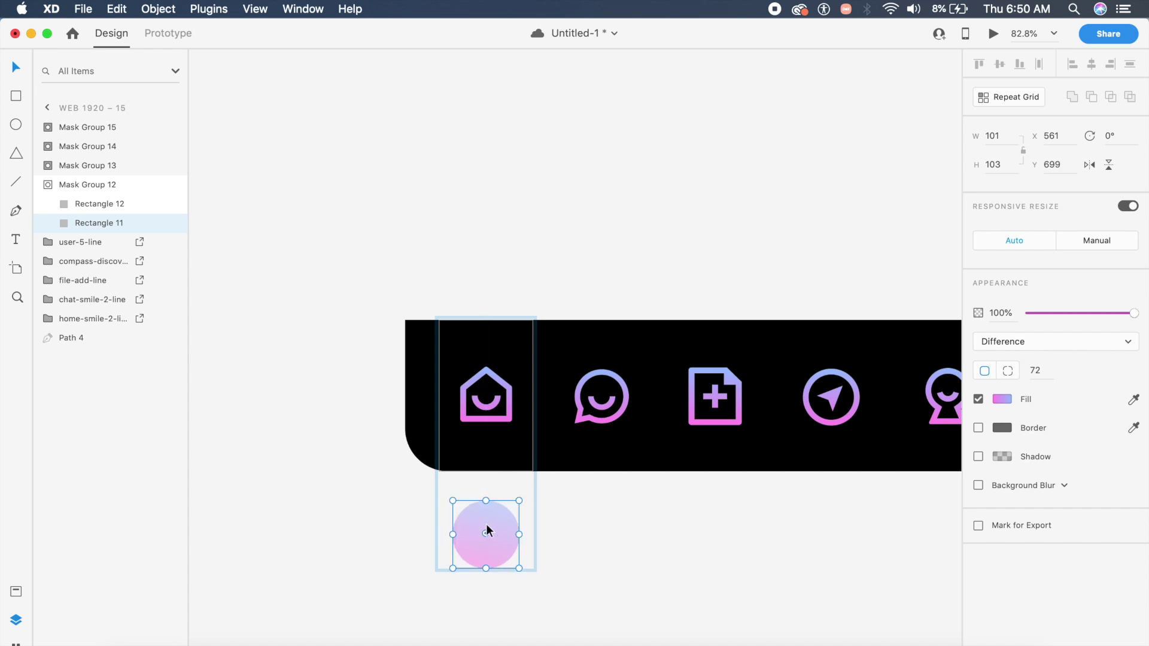
{"action": "left_click", "coordinate": [585, 450]}
Move the gradient shape in the chat icon's mask on Web 1920 – 15 up to Y 407 and enlarge it to 261 × 264
{"action": "left_click", "coordinate": [606, 405]}
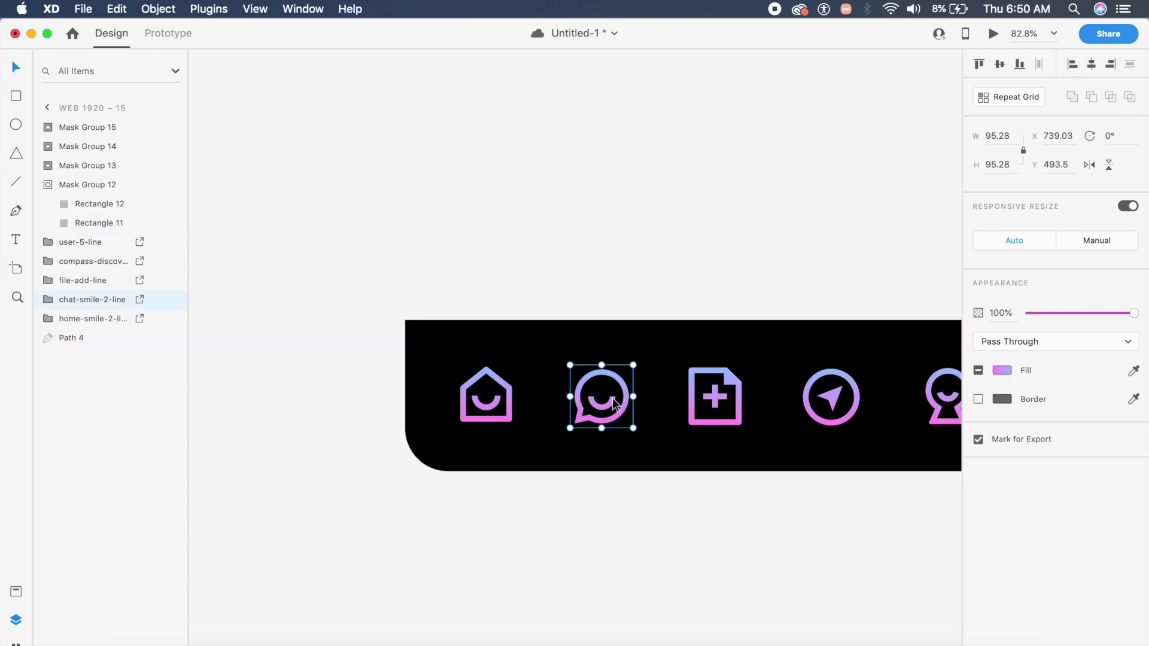
{"action": "left_click", "coordinate": [41, 164]}
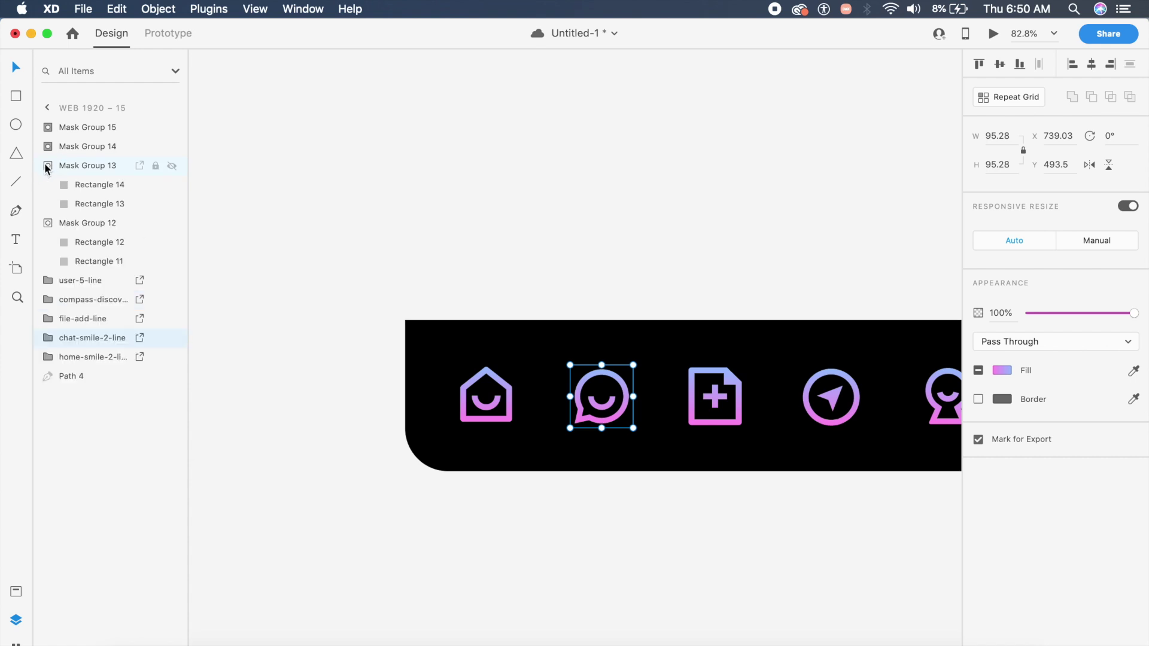
{"action": "left_click", "coordinate": [64, 205]}
{"action": "left_click", "coordinate": [598, 475]}
{"action": "left_click", "coordinate": [619, 531]}
{"action": "left_click_drag", "start_coordinate": [619, 531], "coordinate": [603, 309]}
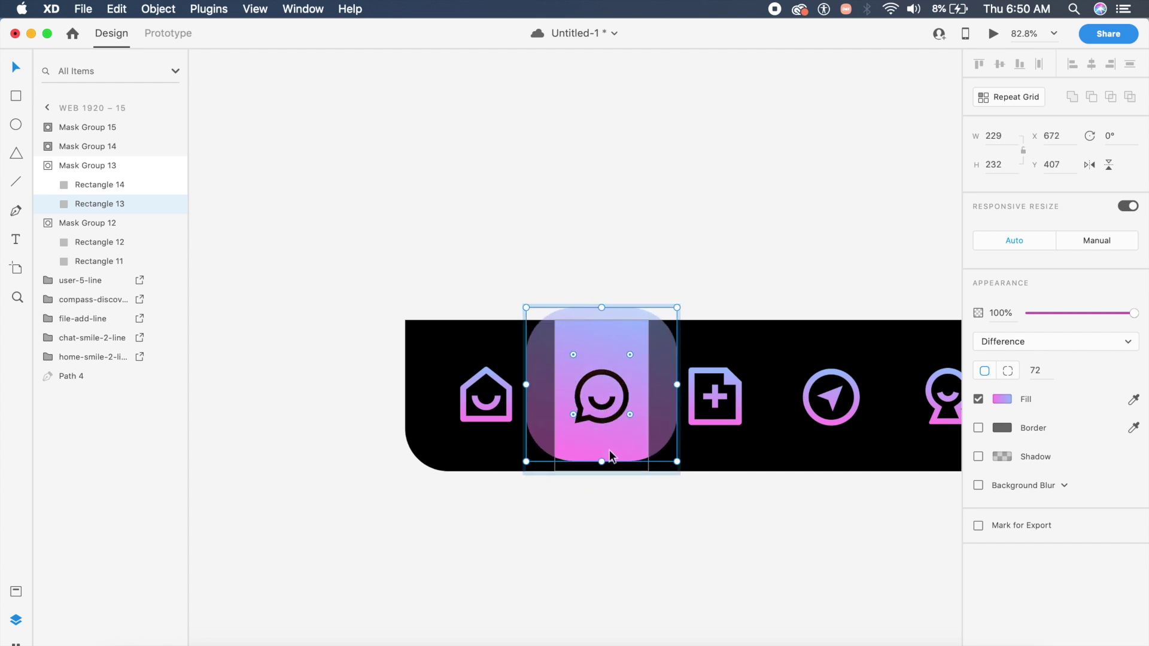
{"action": "left_click_drag", "start_coordinate": [603, 461], "coordinate": [608, 482], "text": "shift"}
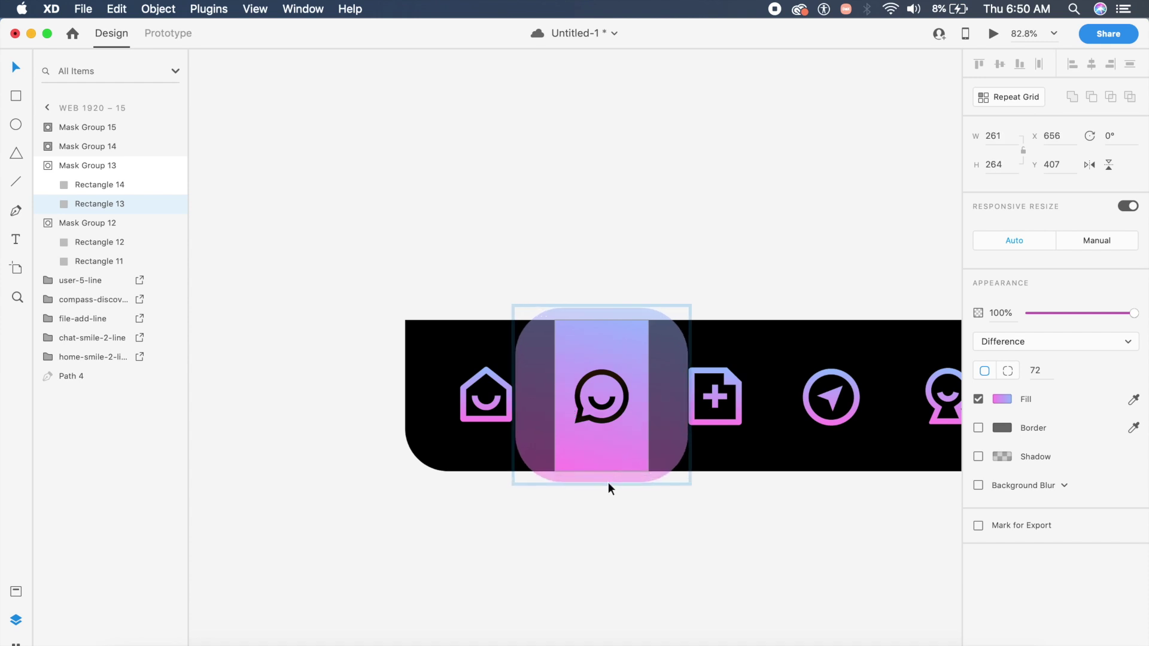
{"action": "left_click", "coordinate": [590, 501]}
Switch to prototyping and link the home icon on Web 1920 – 13 to the Web 1920 – 14 artboard
{"action": "scroll", "coordinate": [590, 501], "scroll_direction": "down", "scroll_amount": 5}
{"action": "scroll", "coordinate": [606, 565], "scroll_direction": "down", "scroll_amount": 2}
{"action": "scroll", "coordinate": [606, 566], "scroll_direction": "left", "scroll_amount": 15}
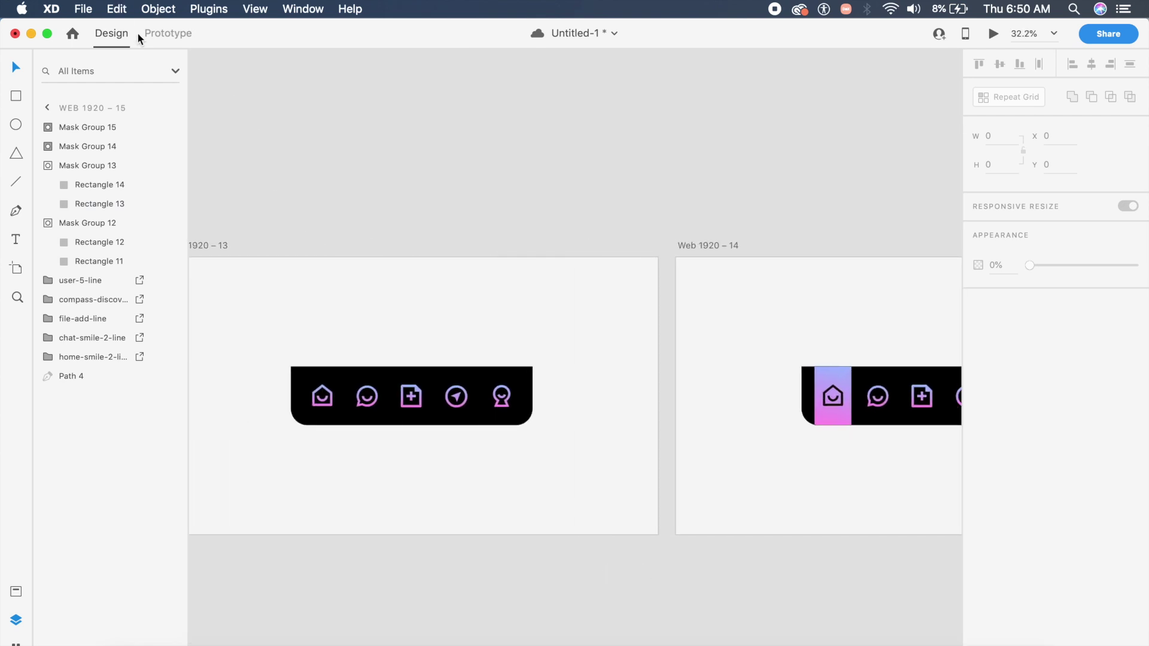
{"action": "left_click", "coordinate": [162, 35]}
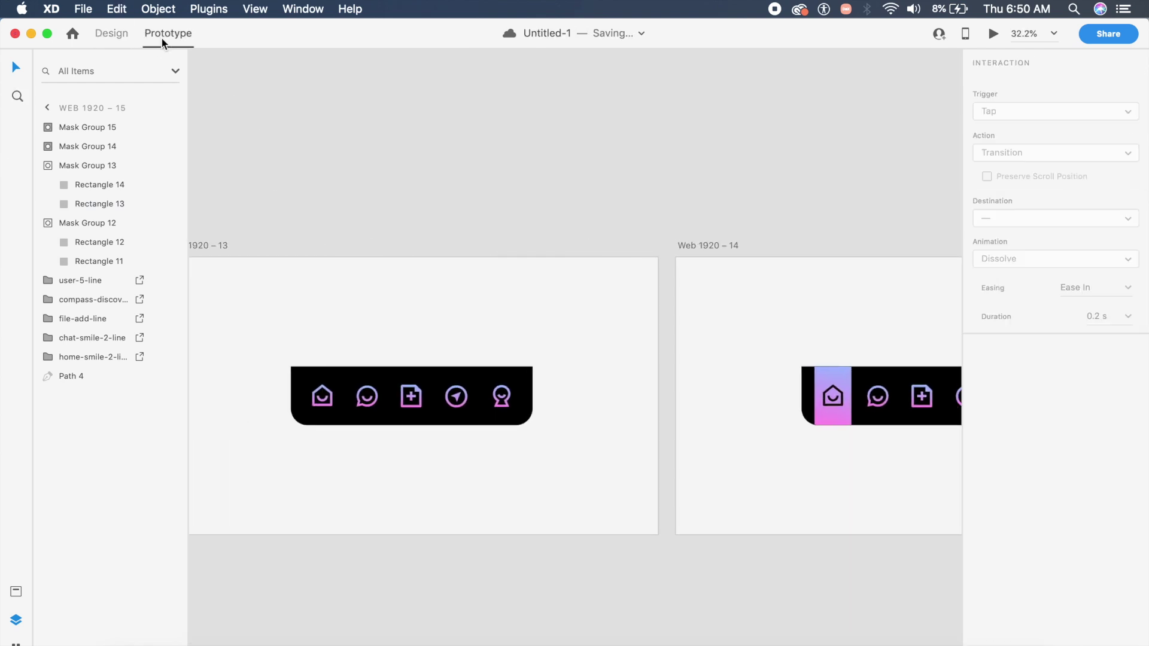
{"action": "left_click", "coordinate": [329, 400]}
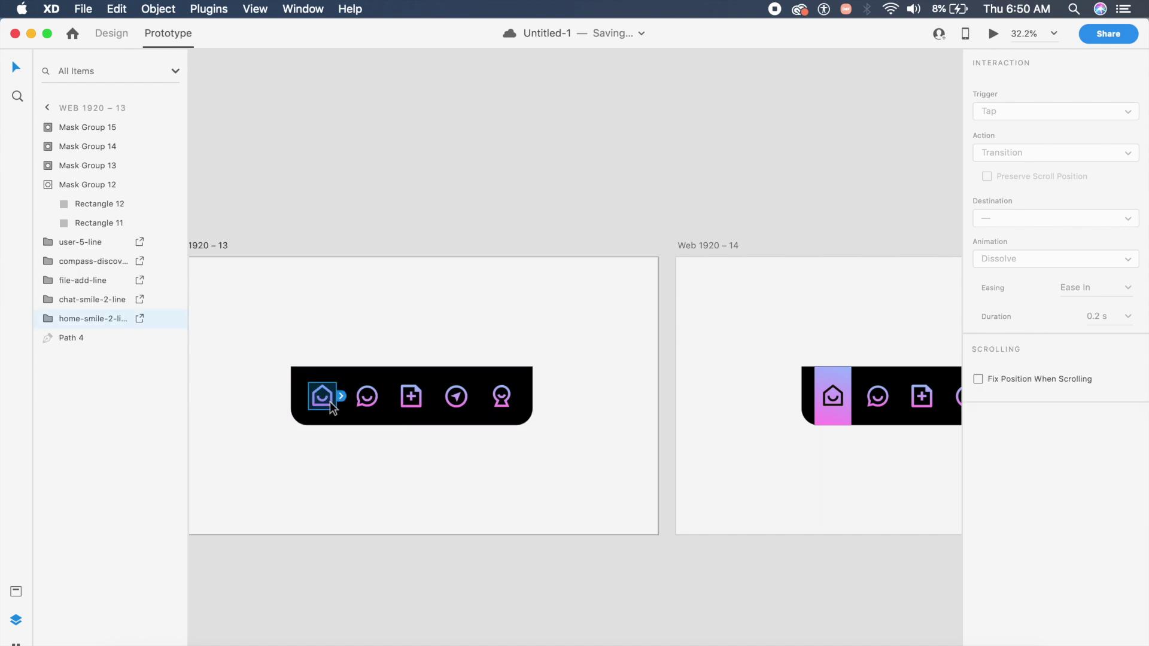
{"action": "left_click_drag", "start_coordinate": [341, 396], "coordinate": [712, 358]}
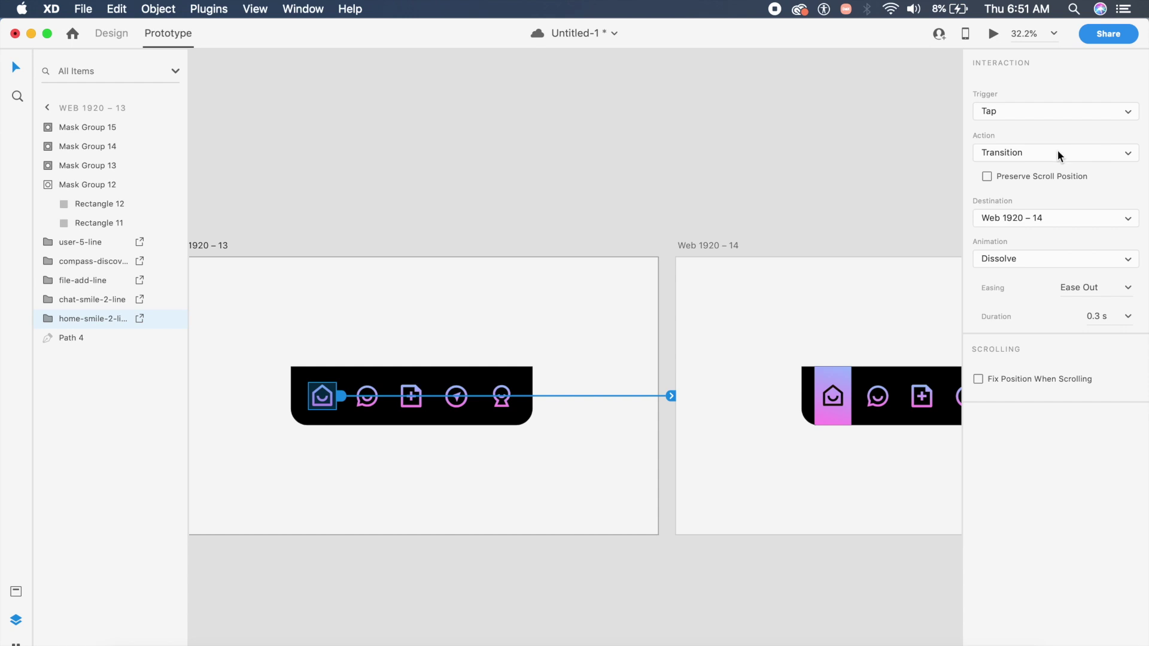
Set the home icon's tap interaction to Auto-Animate with Ease In-Out easing and a 0.5 s duration
{"action": "left_click", "coordinate": [1001, 112]}
{"action": "left_click", "coordinate": [1002, 112]}
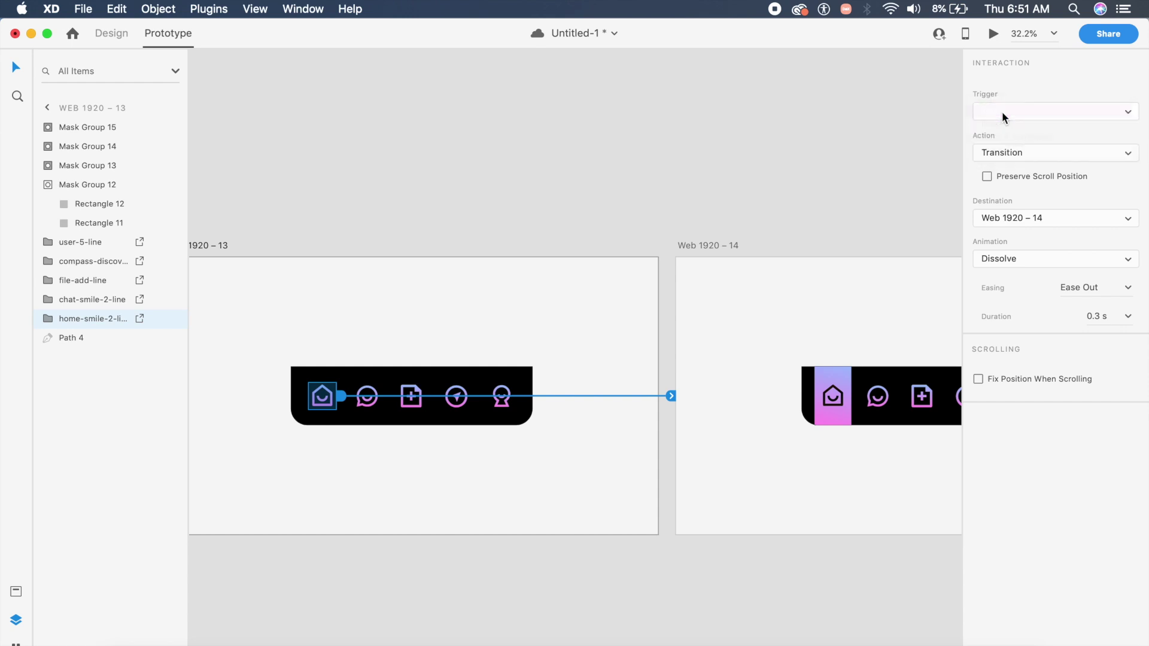
{"action": "left_click", "coordinate": [1046, 159]}
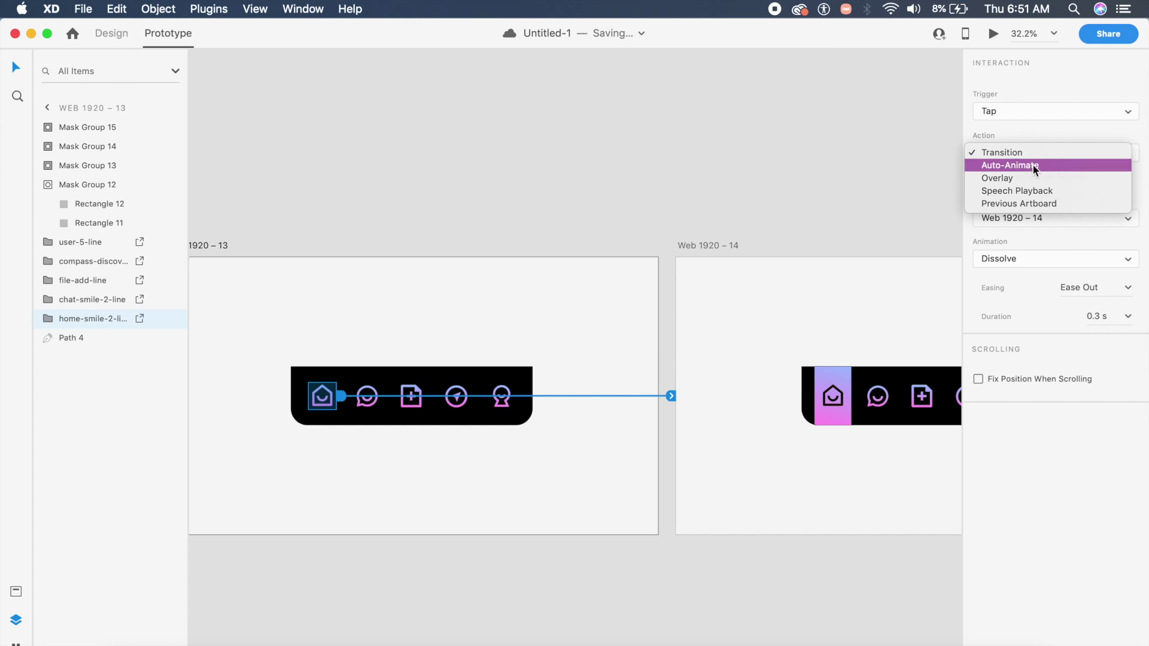
{"action": "left_click", "coordinate": [1033, 164]}
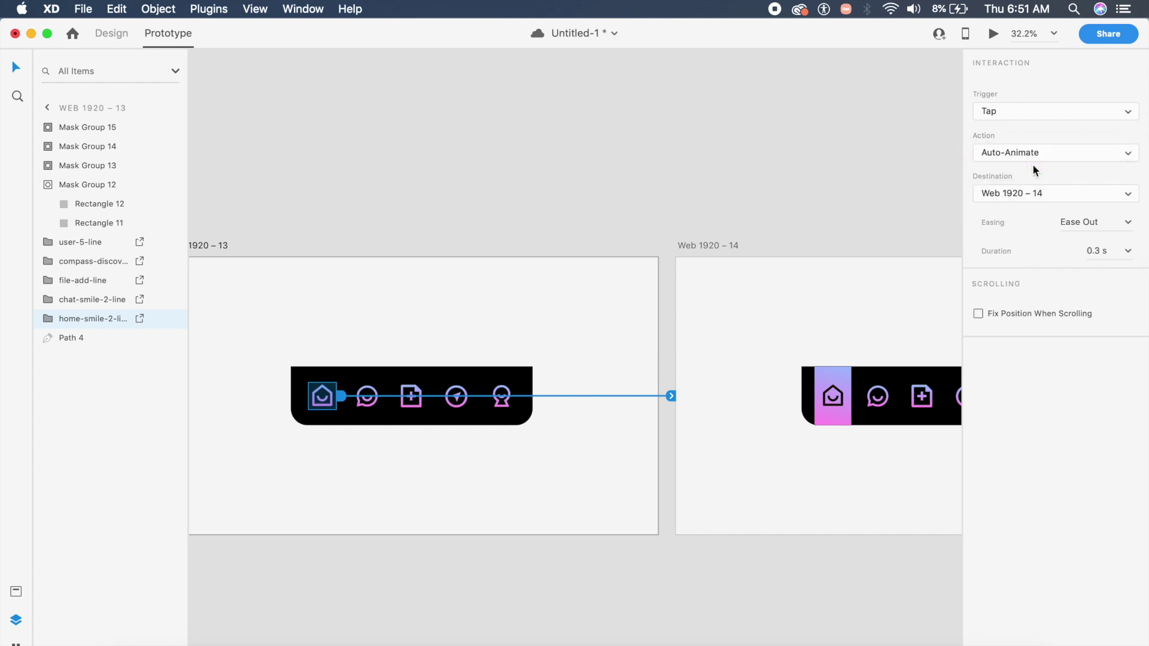
{"action": "left_click", "coordinate": [1128, 225]}
{"action": "left_click", "coordinate": [1064, 288]}
{"action": "left_click", "coordinate": [1115, 252]}
{"action": "type", "text": "5"}
Link the chat icon on Web 1920 – 14 to the Web 1920 – 15 artboard
{"action": "scroll", "coordinate": [841, 302], "scroll_direction": "right", "scroll_amount": 10}
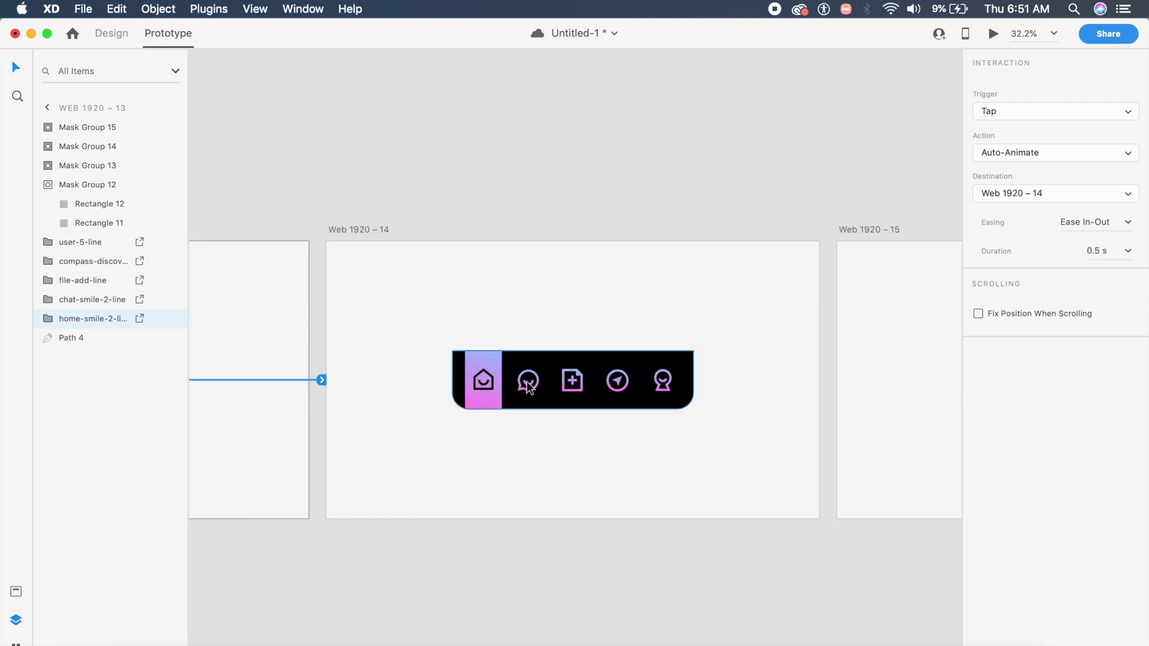
{"action": "left_click", "coordinate": [528, 385]}
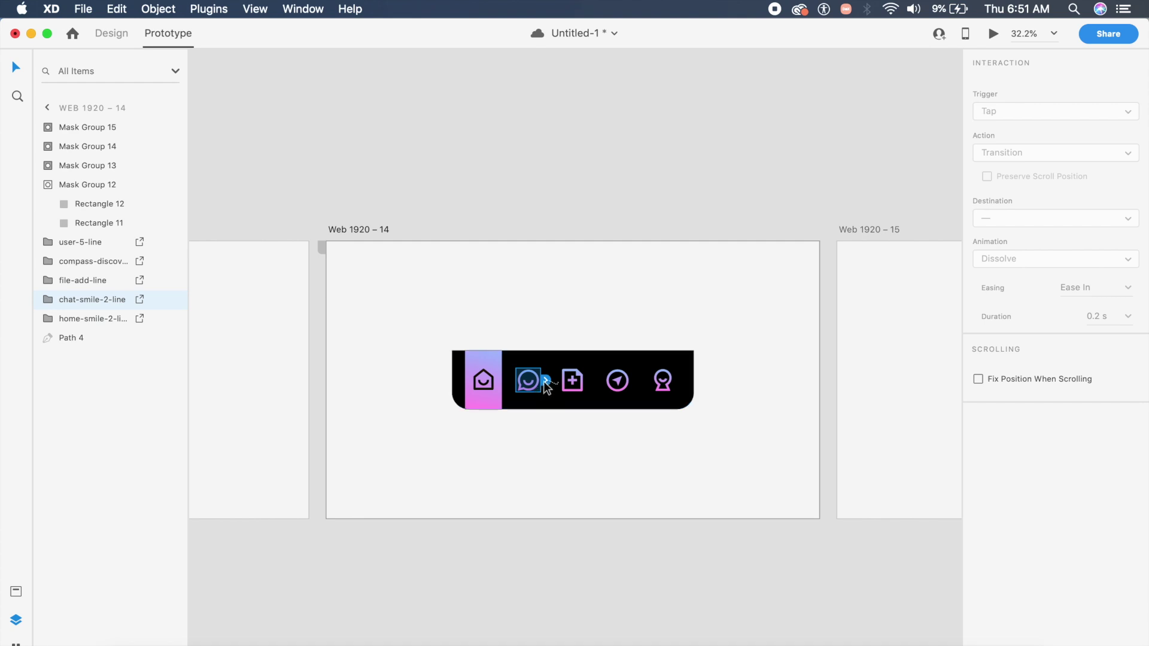
{"action": "left_click_drag", "start_coordinate": [546, 381], "coordinate": [889, 361]}
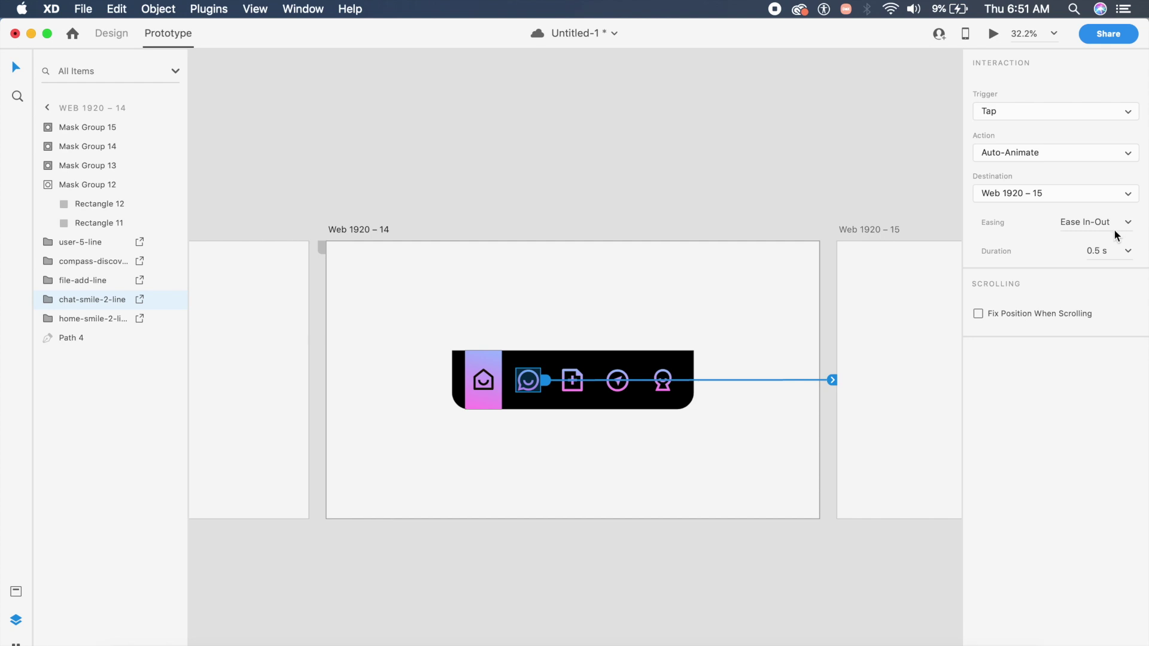
Preview the prototype from Web 1920 – 13, test the home and chat icon animations, and close the preview
{"action": "scroll", "coordinate": [847, 298], "scroll_direction": "right", "scroll_amount": 15}
{"action": "scroll", "coordinate": [847, 310], "scroll_direction": "down", "scroll_amount": 3}
{"action": "left_click", "coordinate": [848, 311]}
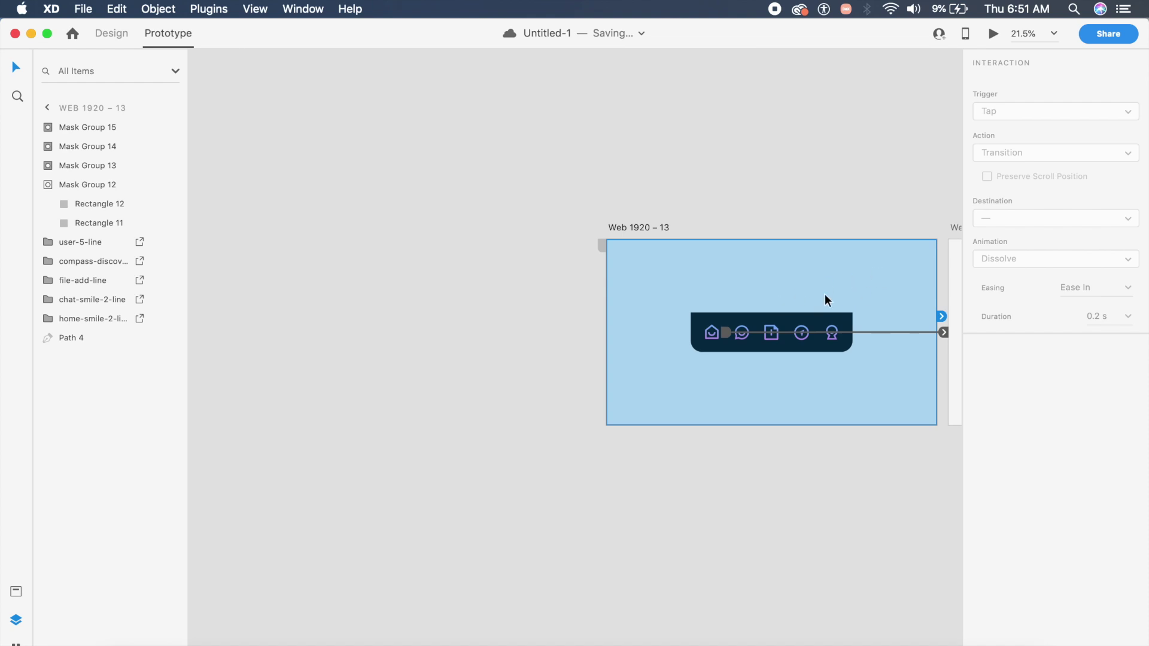
{"action": "left_click", "coordinate": [994, 36]}
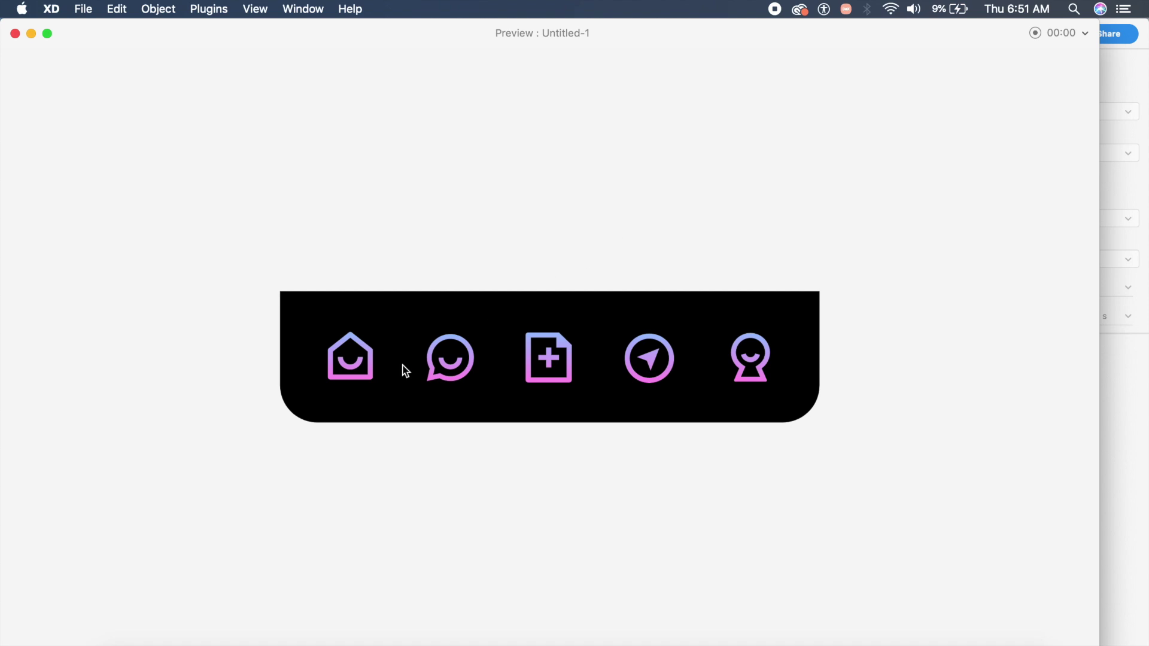
{"action": "left_click", "coordinate": [370, 379]}
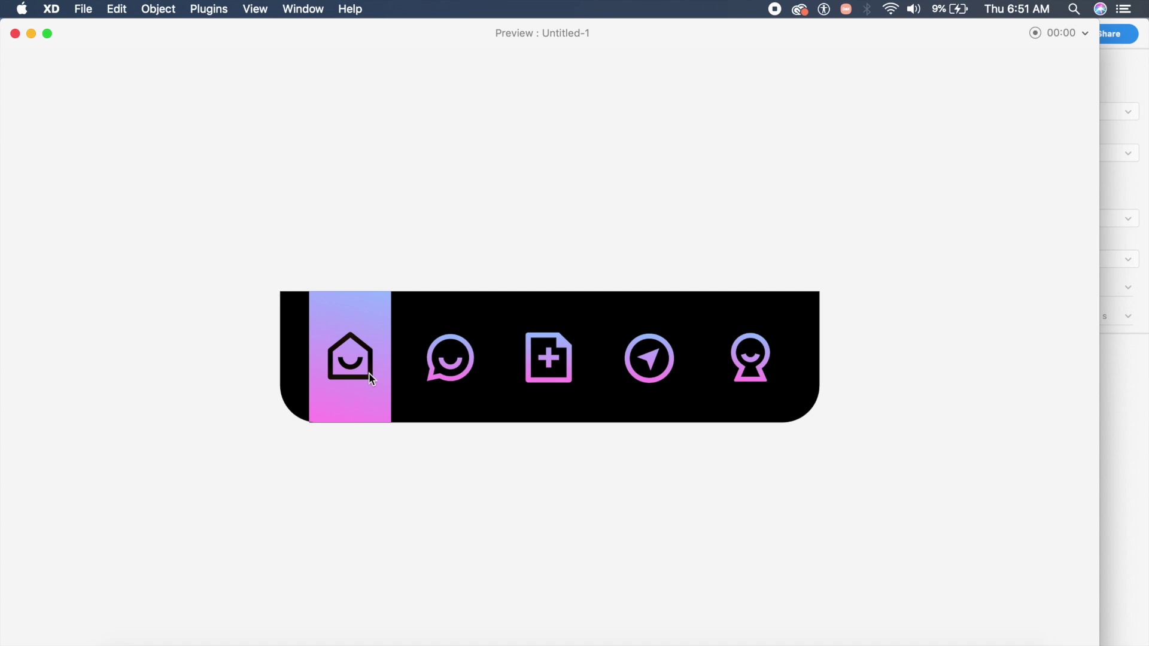
{"action": "left_click", "coordinate": [444, 385]}
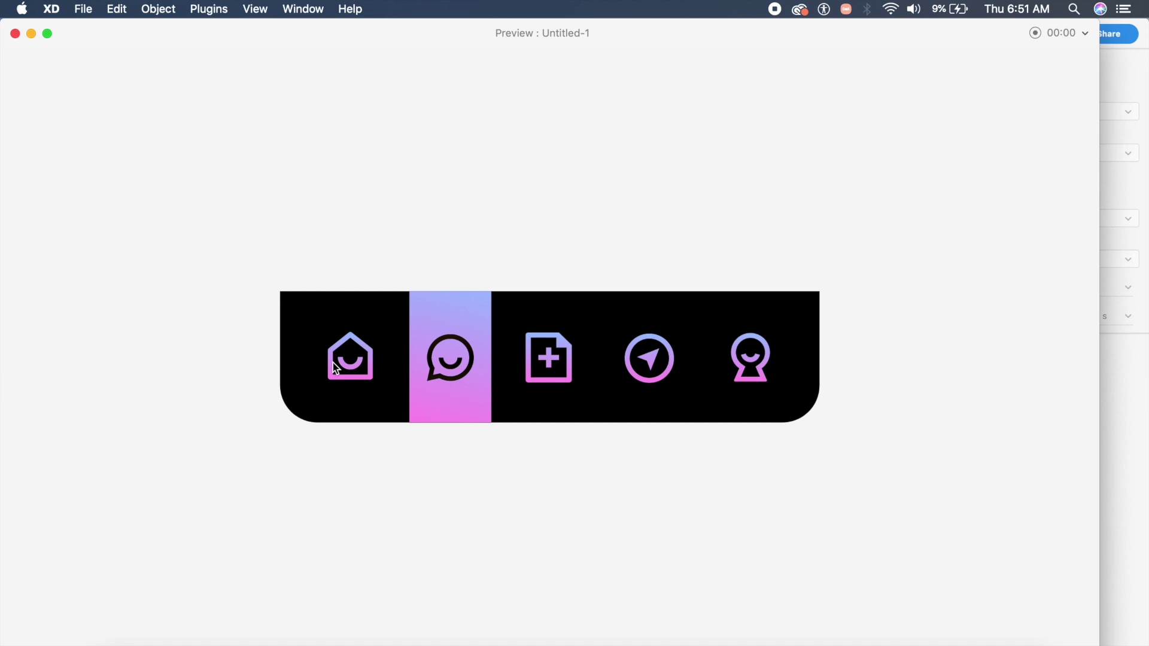
{"action": "left_click", "coordinate": [15, 33]}
Delete all five gradient icons from the black bar on the Web 1920 – 16 artboard
{"action": "scroll", "coordinate": [504, 411], "scroll_direction": "down", "scroll_amount": 5}
{"action": "scroll", "coordinate": [504, 410], "scroll_direction": "right", "scroll_amount": 5}
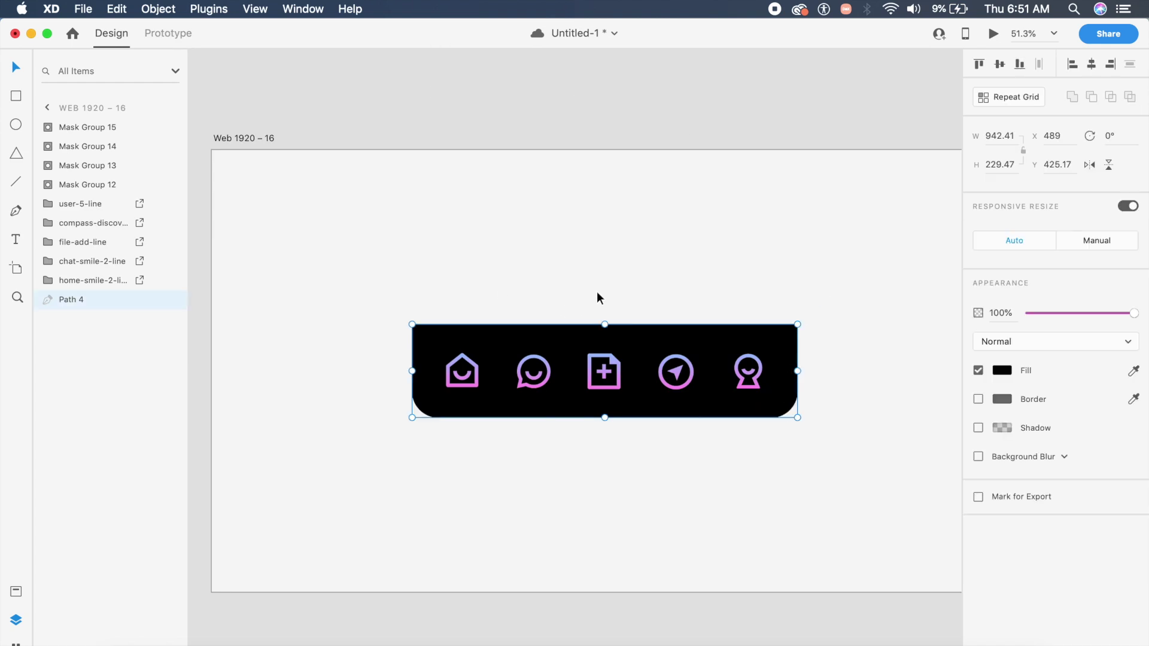
{"action": "scroll", "coordinate": [598, 294], "scroll_direction": "down", "scroll_amount": 1}
{"action": "scroll", "coordinate": [597, 293], "scroll_direction": "right", "scroll_amount": 1}
{"action": "left_click", "coordinate": [588, 358]}
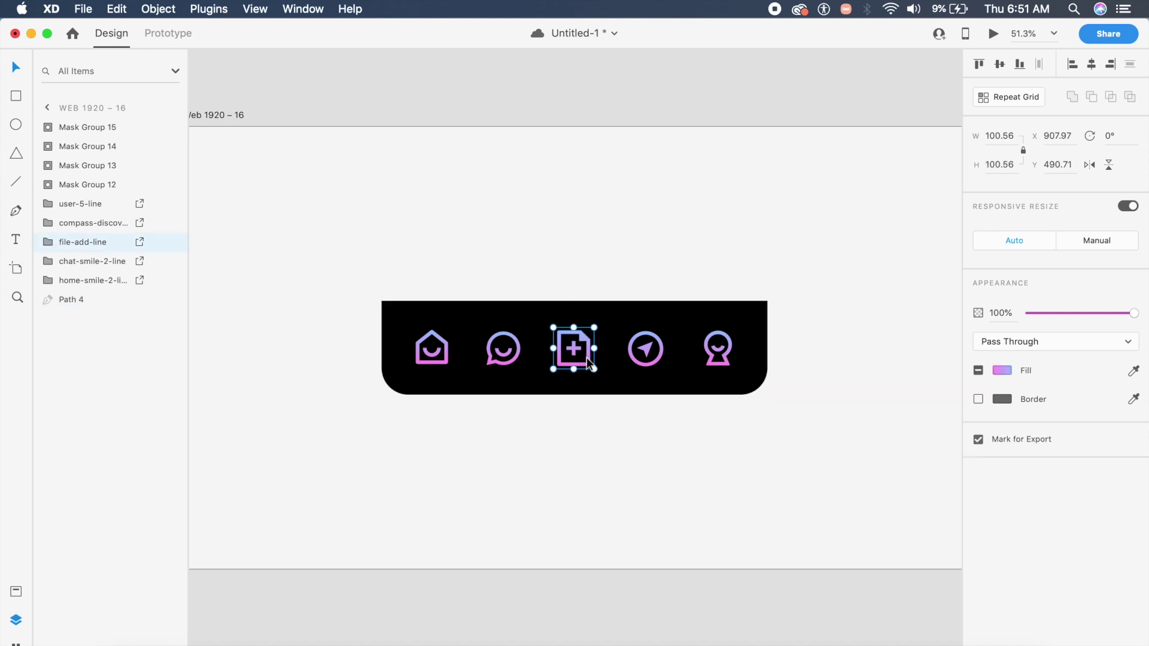
{"action": "left_click", "coordinate": [489, 361], "text": "shift"}
{"action": "left_click", "coordinate": [440, 366], "text": "shift"}
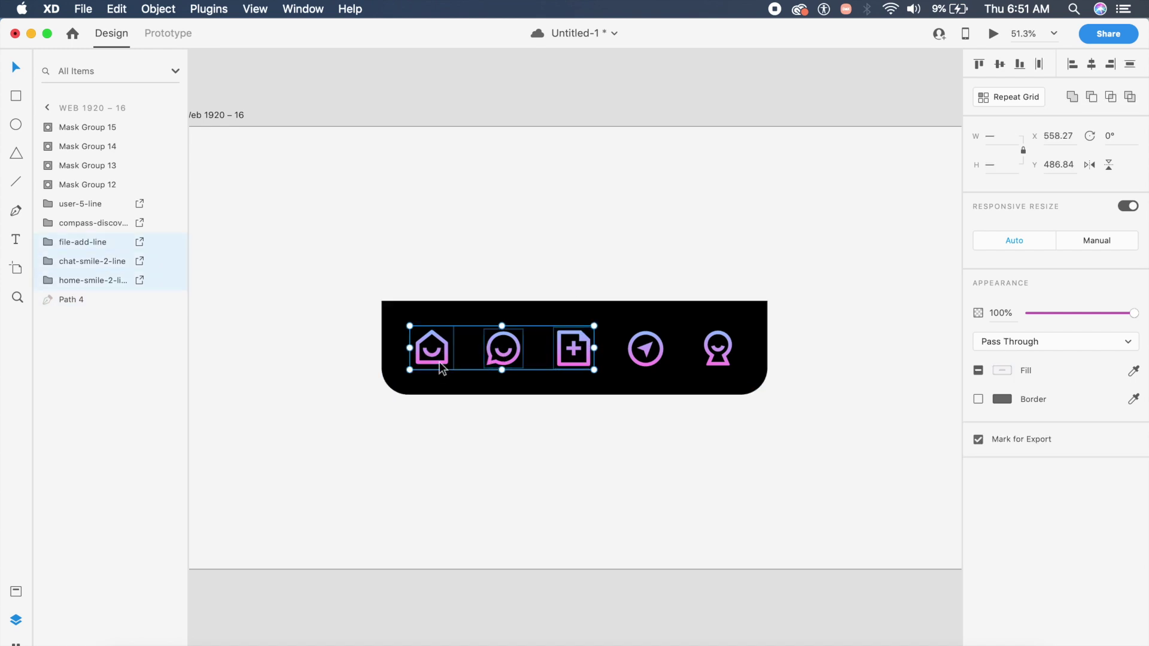
{"action": "left_click", "coordinate": [636, 366], "text": "shift"}
{"action": "left_click", "coordinate": [731, 376], "text": "shift"}
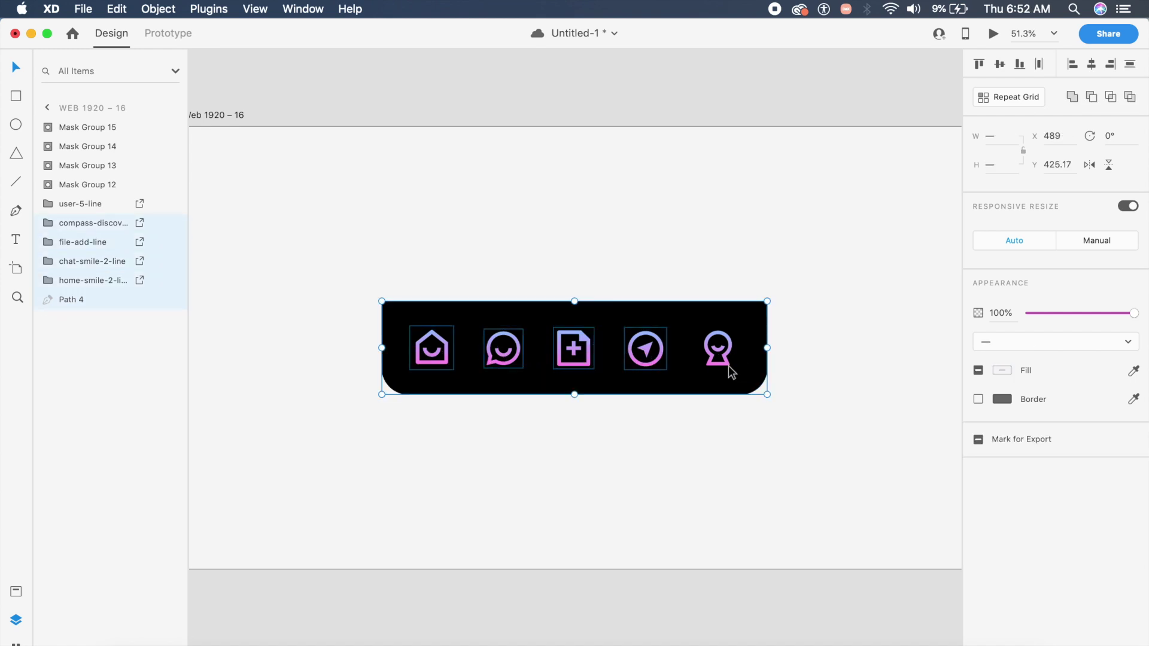
{"action": "left_click", "coordinate": [746, 365], "text": "shift"}
{"action": "key", "text": "Delete"}
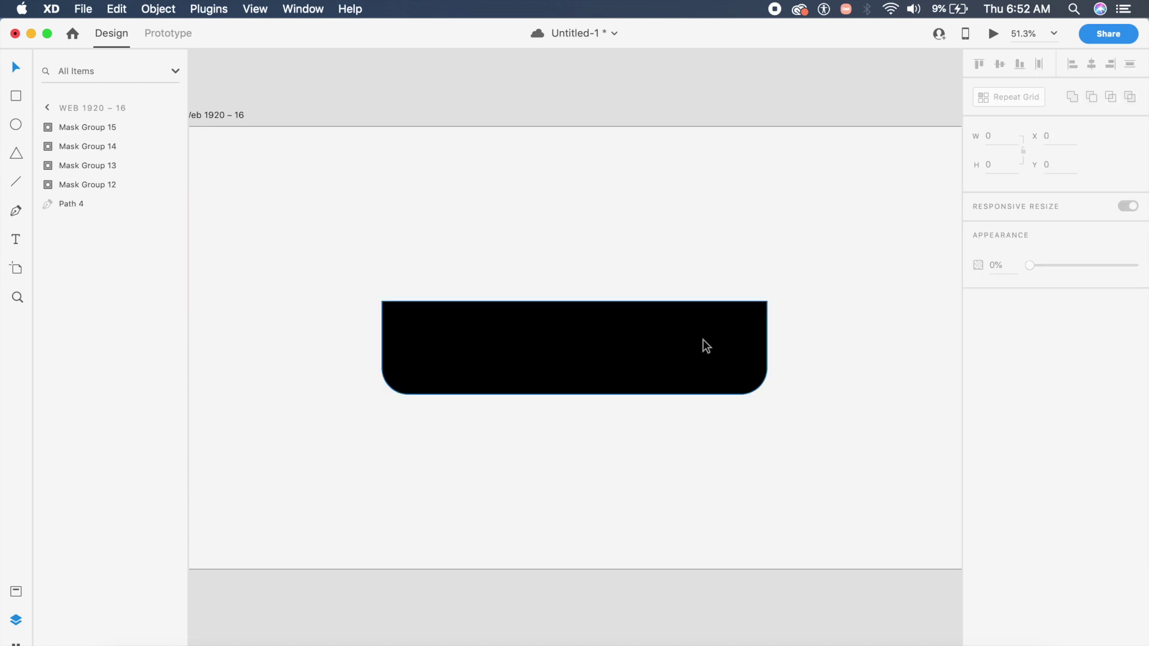
Fill the bar on Web 1920 – 16 with white #FFFFFF and add a drop shadow to it
{"action": "left_click", "coordinate": [700, 339]}
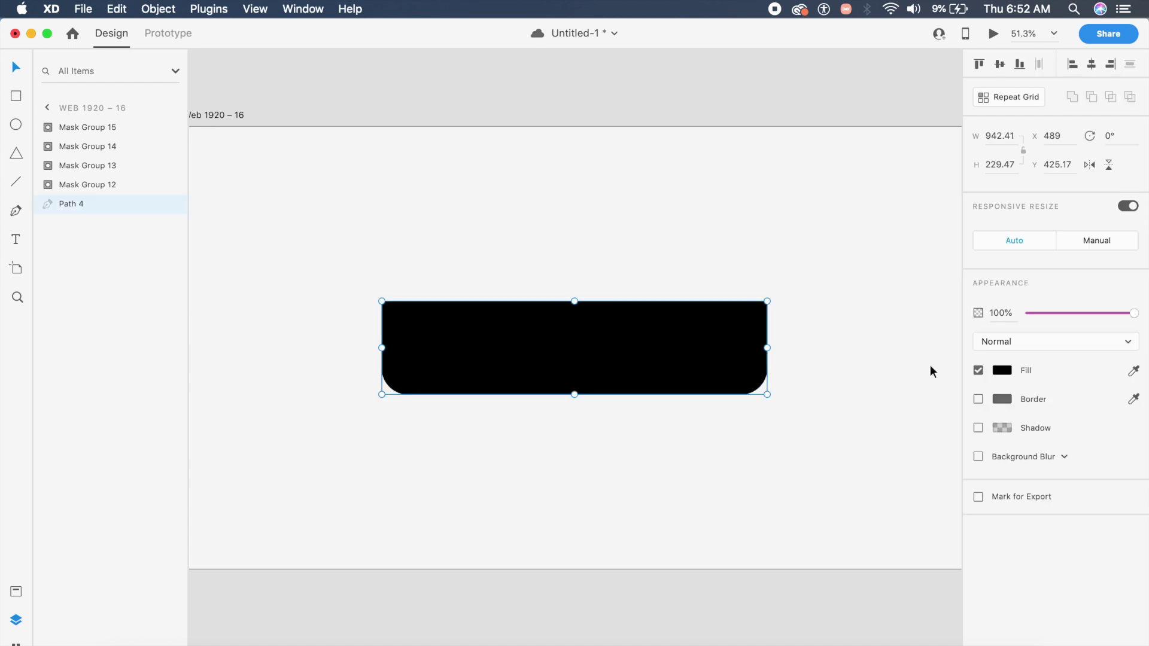
{"action": "left_click", "coordinate": [1002, 370]}
{"action": "left_click_drag", "start_coordinate": [848, 344], "coordinate": [623, 167]}
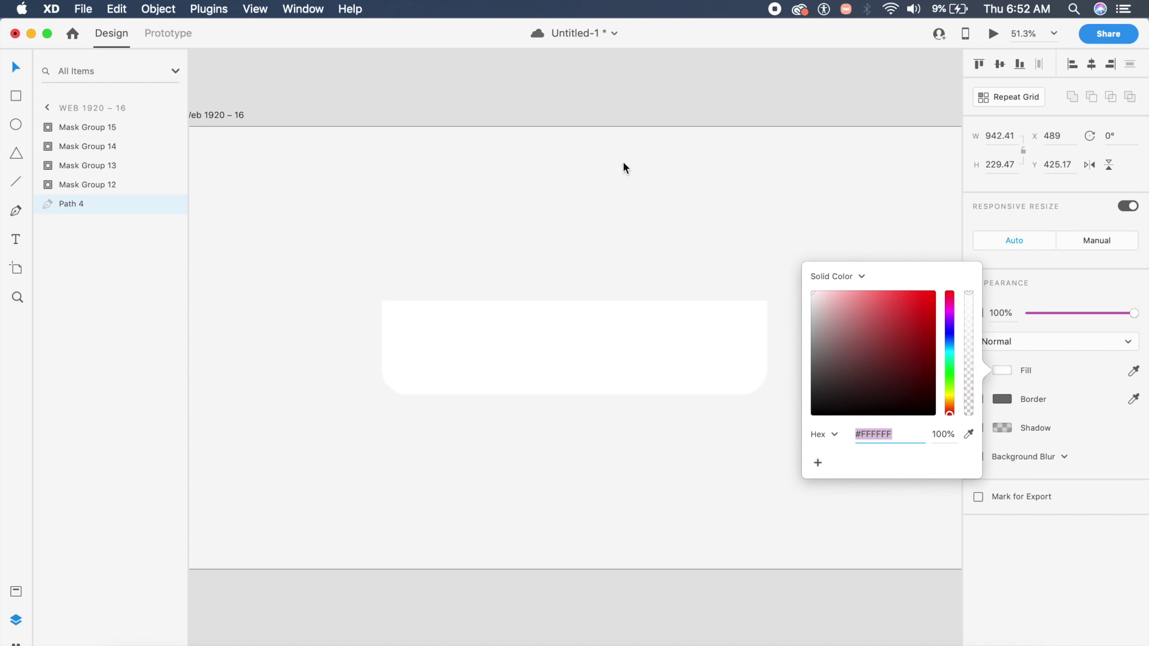
{"action": "left_click", "coordinate": [660, 174]}
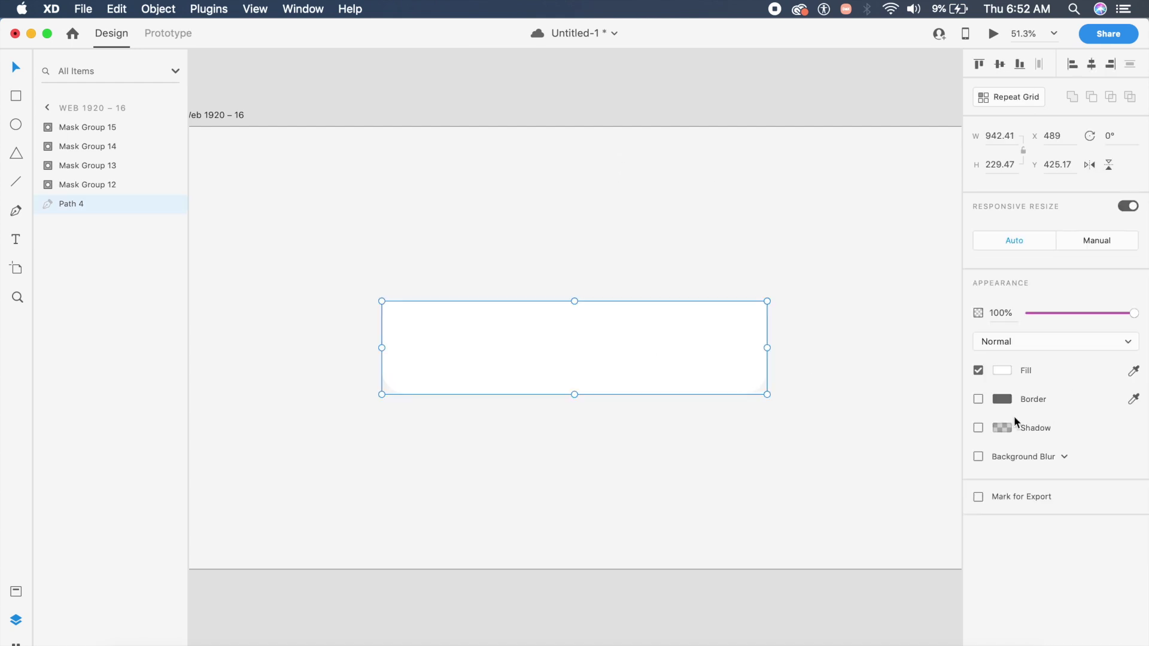
{"action": "left_click", "coordinate": [979, 427]}
{"action": "scroll", "coordinate": [1047, 451], "scroll_direction": "up", "scroll_amount": 2}
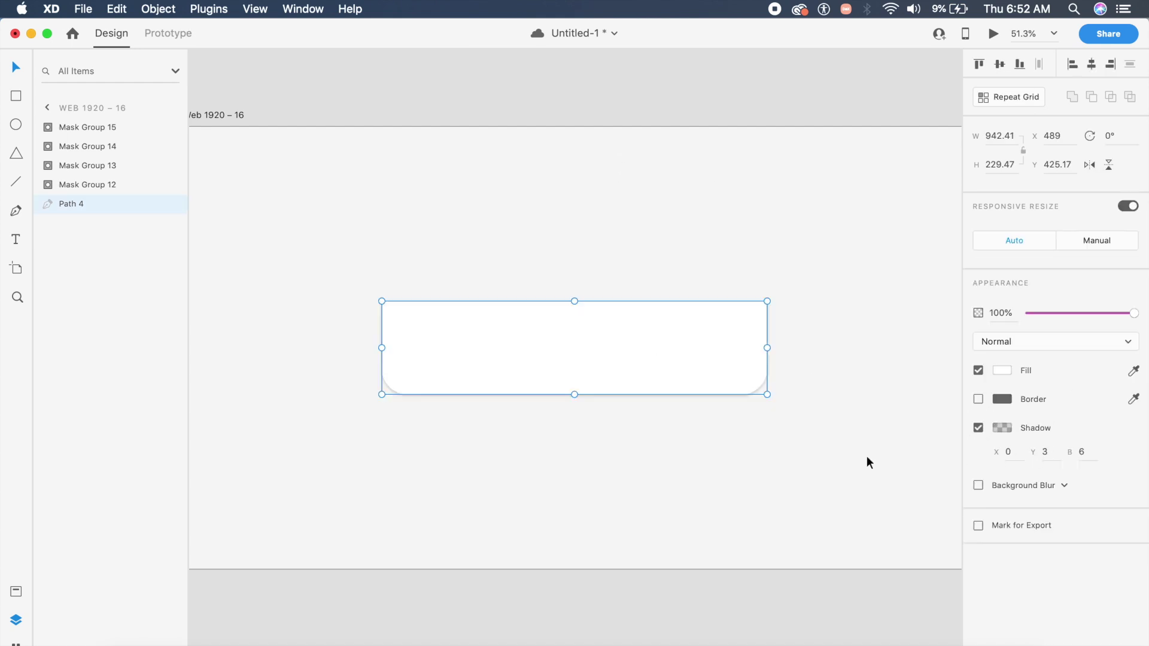
{"action": "left_click", "coordinate": [825, 440]}
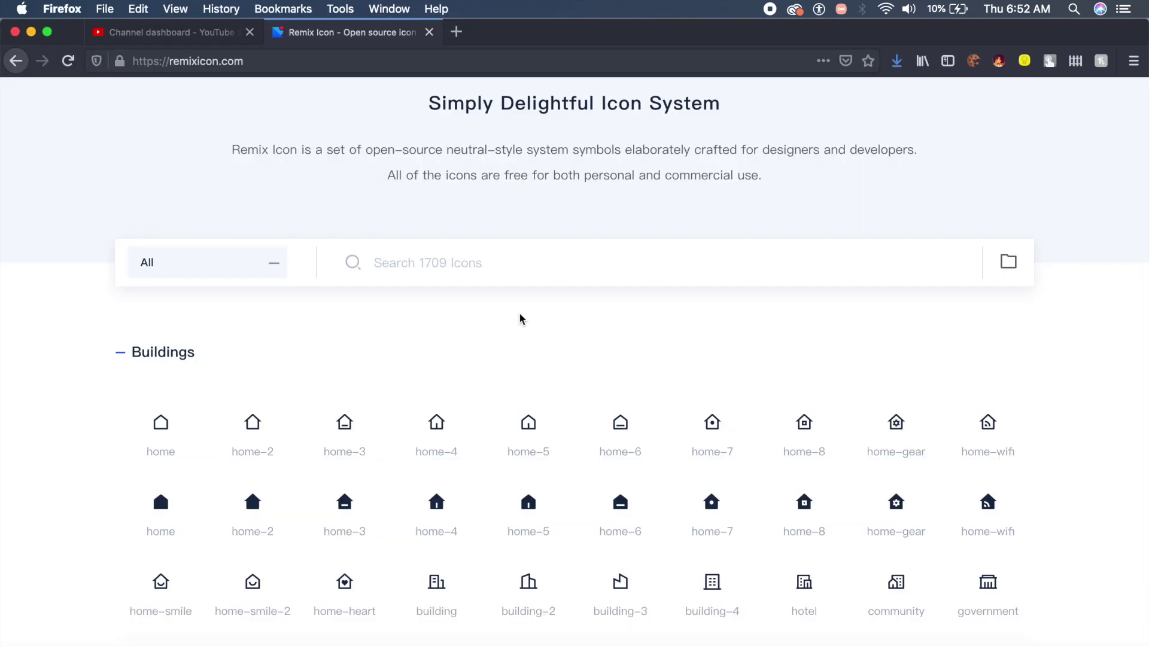
Look through the building icons on the Remix Icon website in Firefox
{"action": "scroll", "coordinate": [520, 318], "scroll_direction": "up", "scroll_amount": 3}
{"action": "mouse_move", "coordinate": [542, 531]}
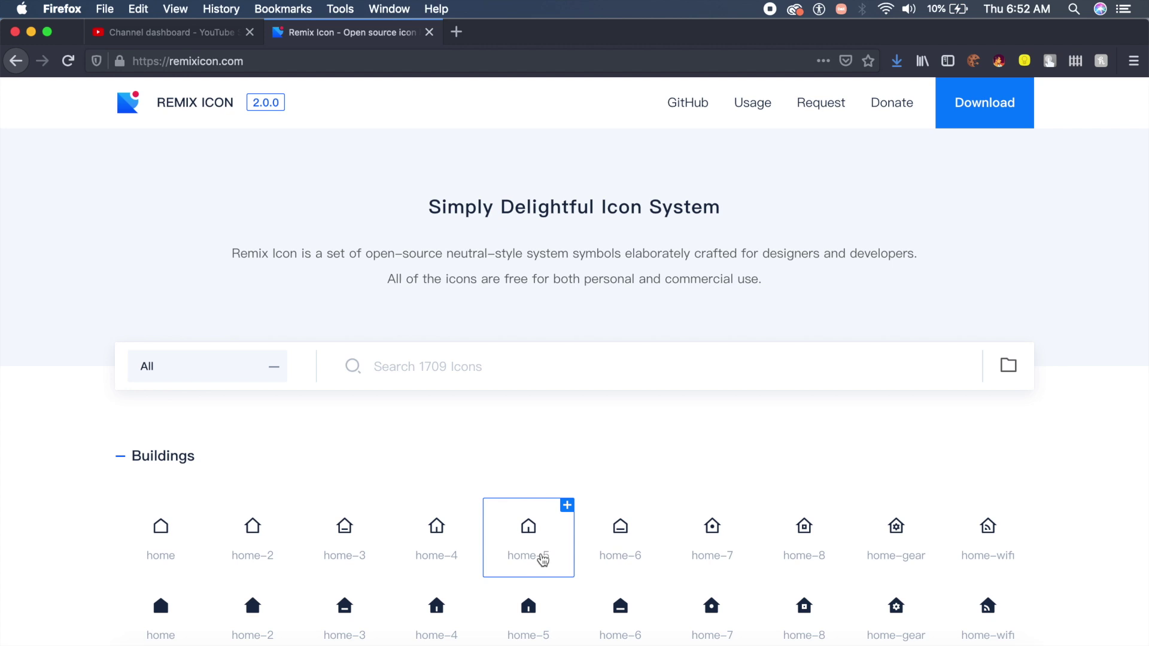
{"action": "scroll", "coordinate": [543, 560], "scroll_direction": "down", "scroll_amount": 3}
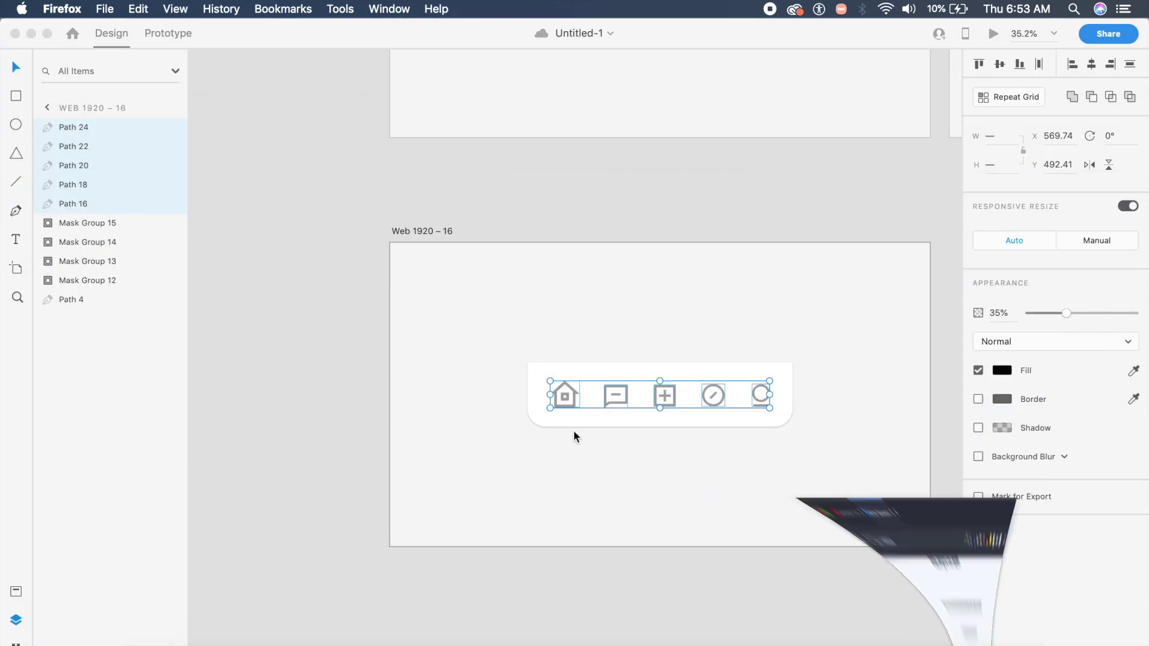
Duplicate the grey home icon, place the copy just below the original, and open its path for point editing
{"action": "left_click", "coordinate": [672, 523]}
{"action": "scroll", "coordinate": [672, 523], "scroll_direction": "up", "scroll_amount": 5}
{"action": "left_click", "coordinate": [671, 523]}
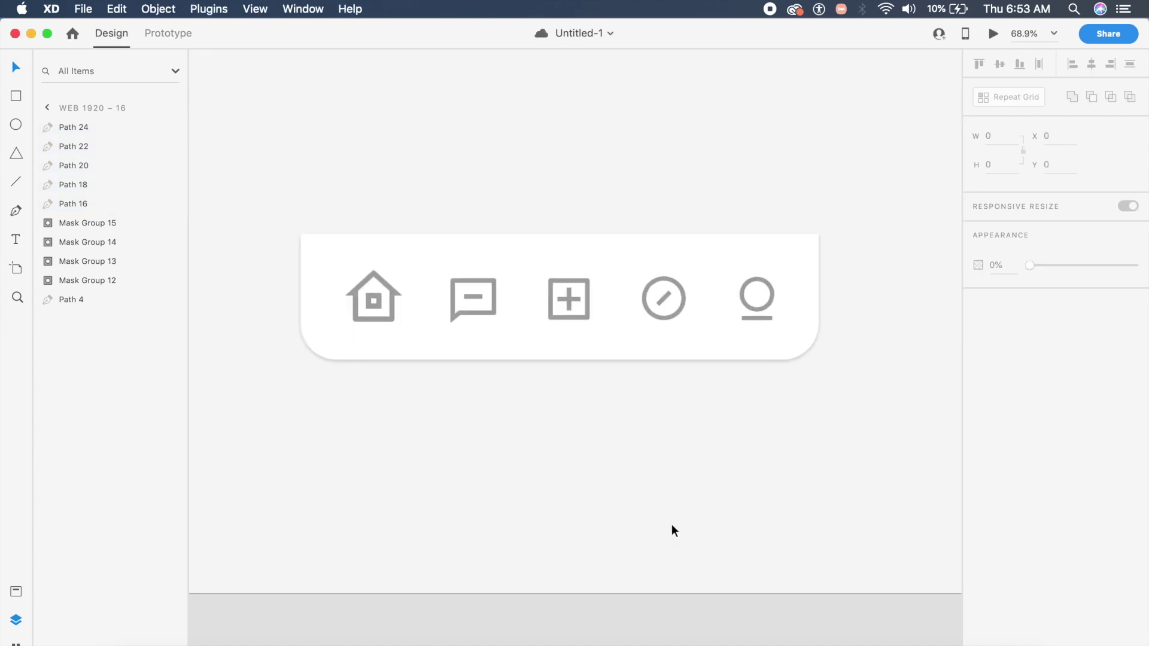
{"action": "scroll", "coordinate": [672, 525], "scroll_direction": "down", "scroll_amount": 3}
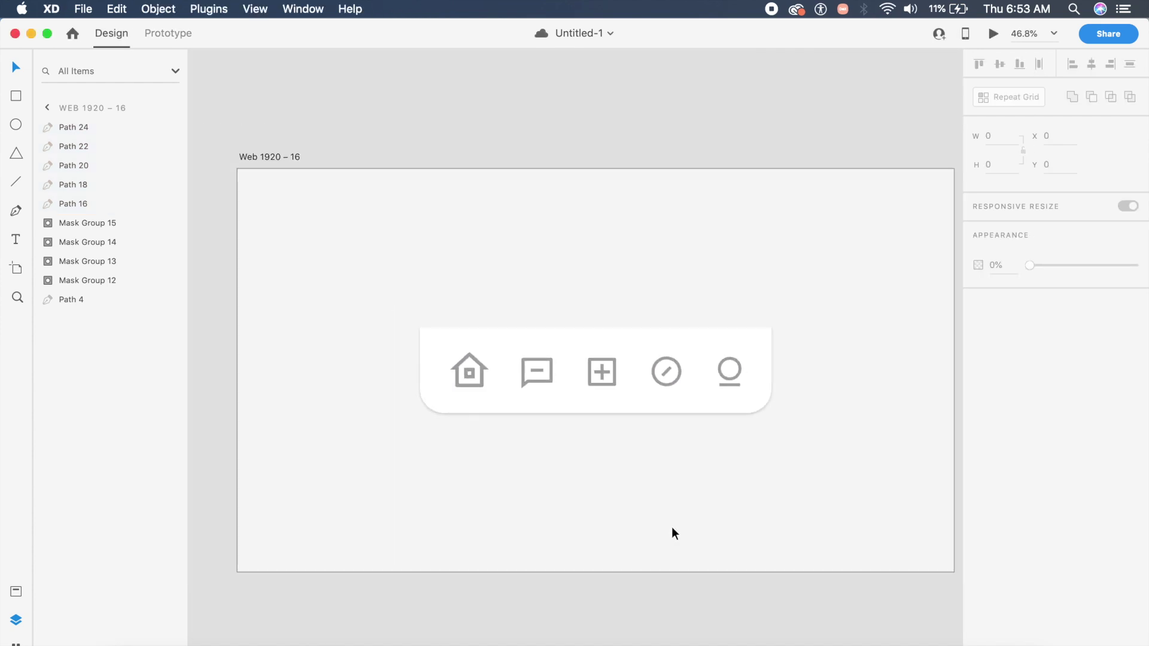
{"action": "scroll", "coordinate": [671, 527], "scroll_direction": "up", "scroll_amount": 5}
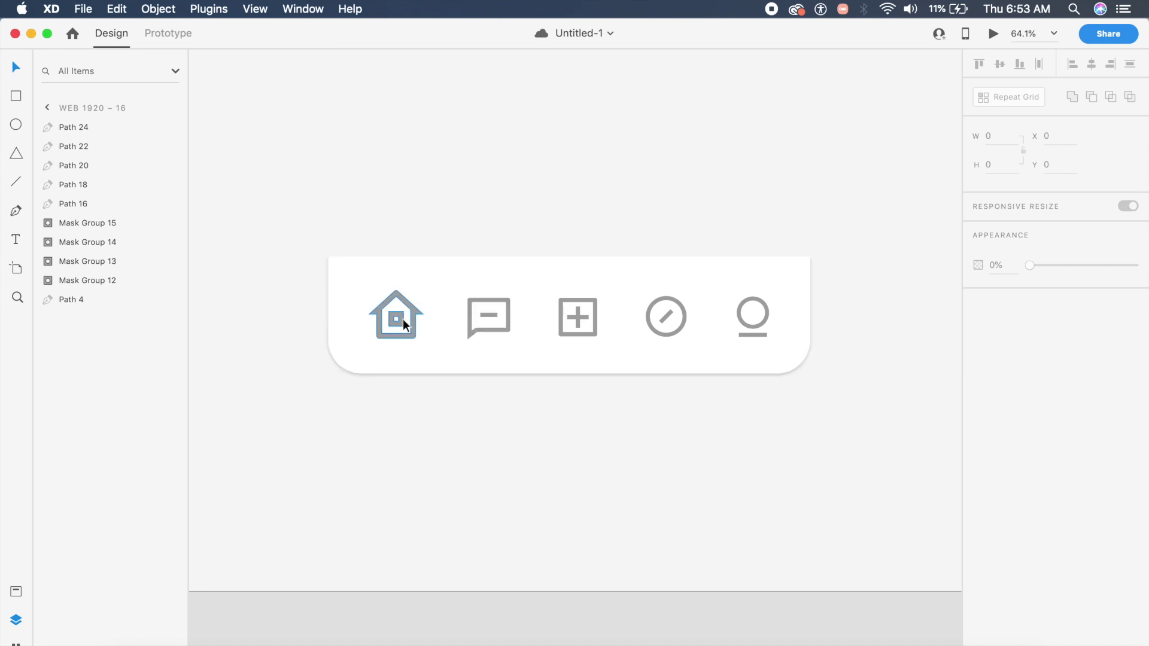
{"action": "scroll", "coordinate": [398, 341], "scroll_direction": "up", "scroll_amount": 5}
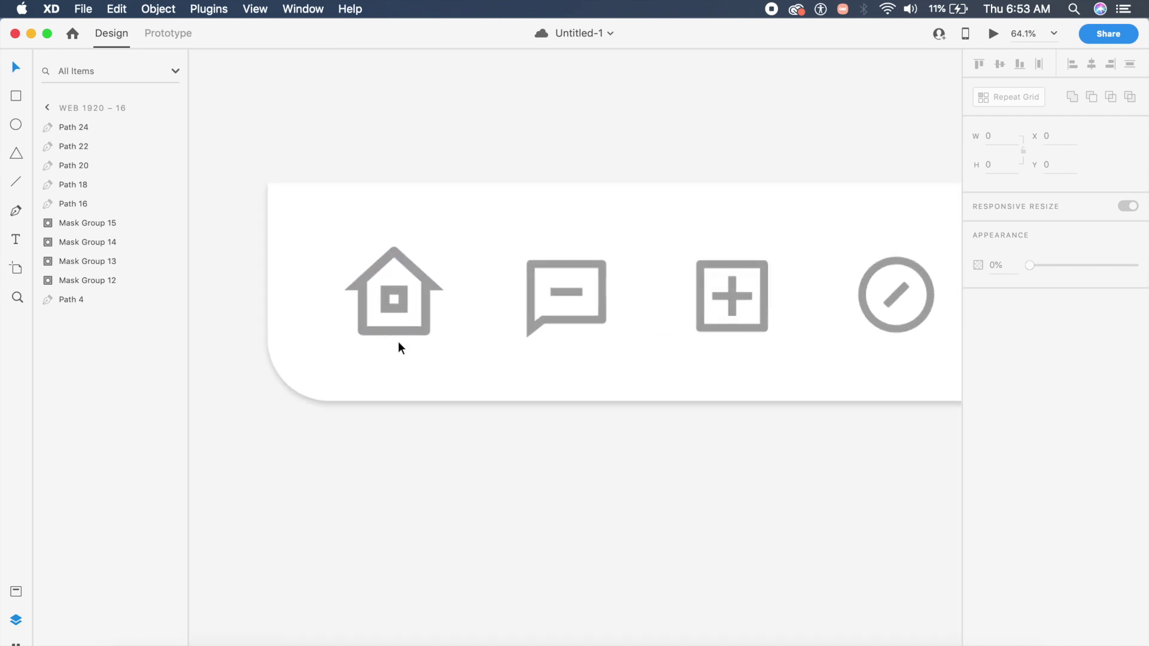
{"action": "left_click", "coordinate": [399, 307]}
{"action": "left_click_drag", "start_coordinate": [400, 307], "coordinate": [489, 396]}
{"action": "double_click", "coordinate": [494, 400]}
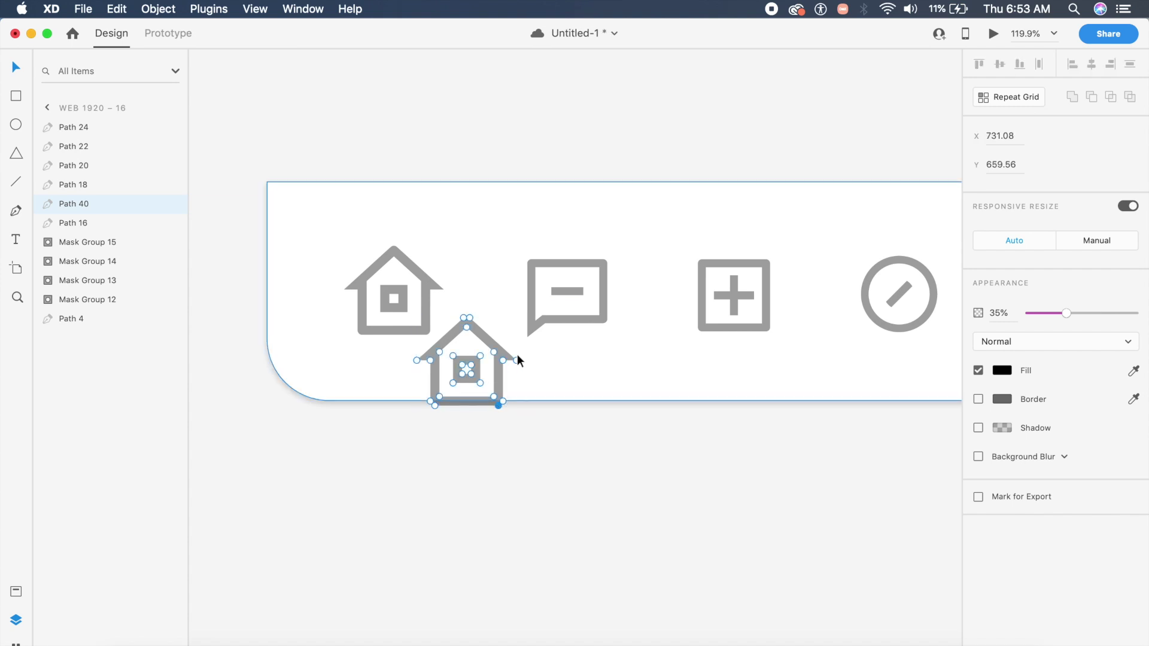
Delete the anchor points of the copied home icon's roof and walls, leaving only the inner window square
{"action": "scroll", "coordinate": [472, 354], "scroll_direction": "up", "scroll_amount": 3}
{"action": "scroll", "coordinate": [471, 355], "scroll_direction": "up", "scroll_amount": 1}
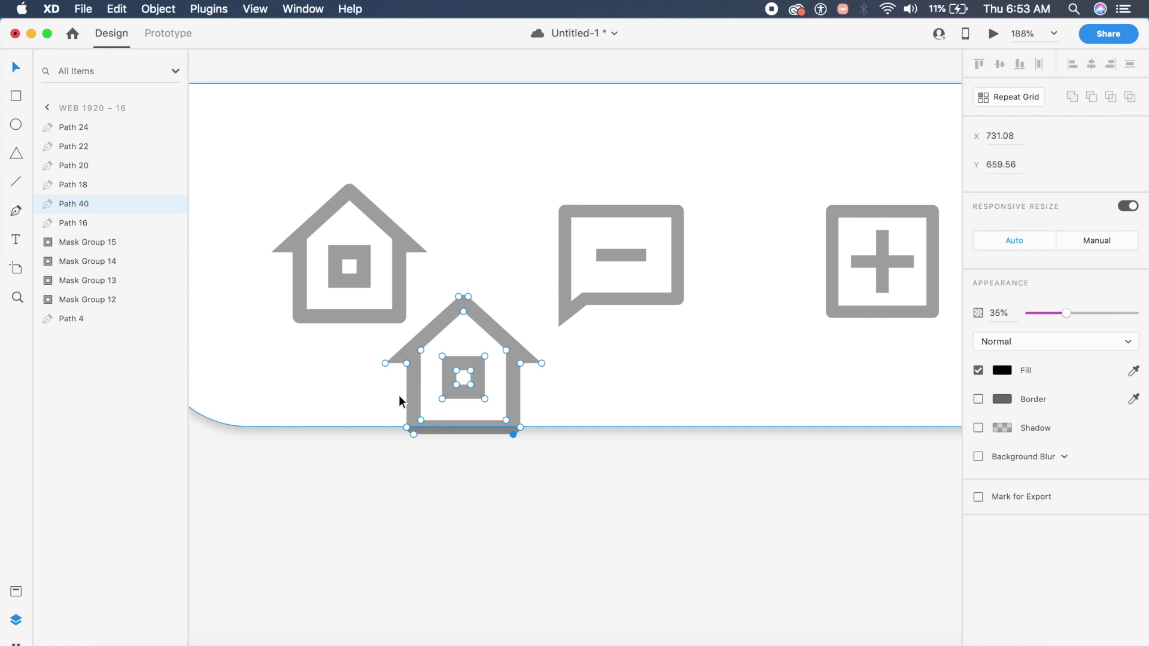
{"action": "key", "text": "BackSpace"}
{"action": "key", "text": "BackSpace"}
{"action": "key", "text": "BackSpace"}
{"action": "key", "text": "BackSpace"}
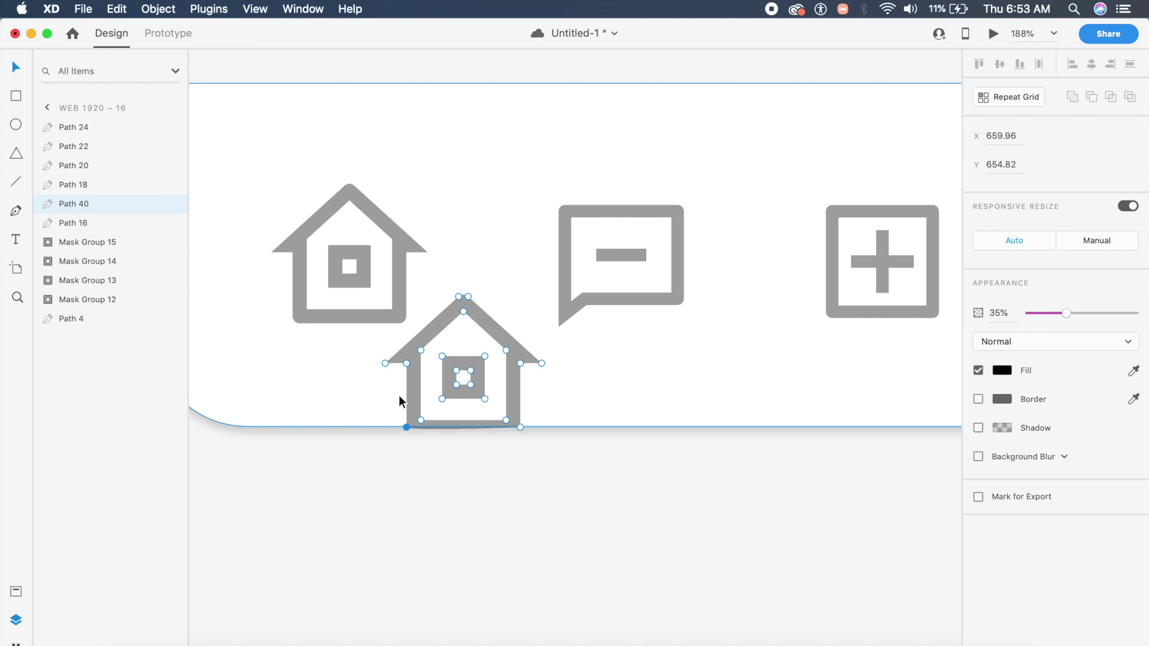
{"action": "key", "text": "BackSpace"}
{"action": "key", "text": "BackSpace"}
{"action": "key", "text": "BackSpace"}
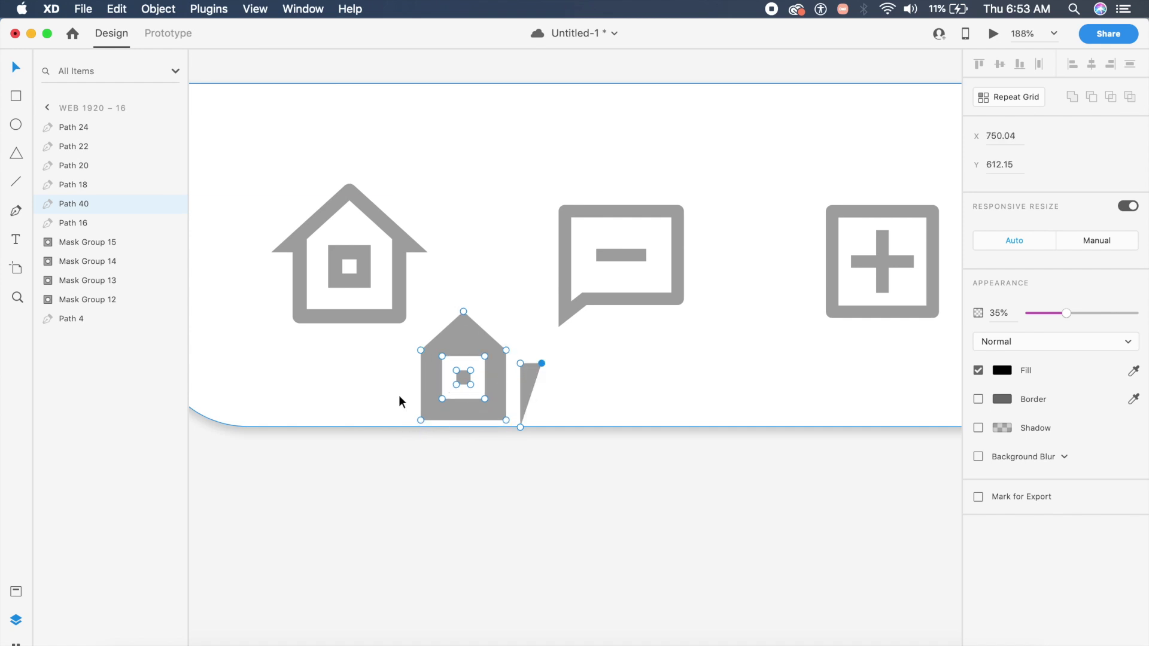
{"action": "key", "text": "BackSpace"}
{"action": "key", "text": "BackSpace"}
{"action": "key", "text": "BackSpace"}
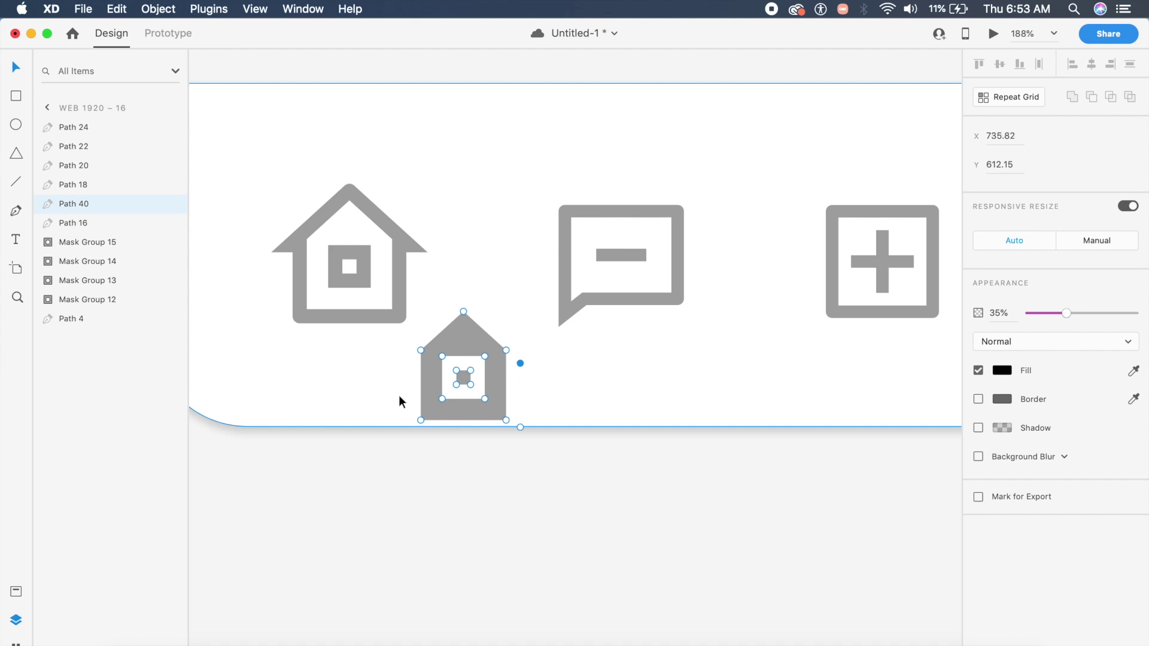
{"action": "key", "text": "BackSpace"}
{"action": "key", "text": "BackSpace"}
{"action": "key", "text": "BackSpace"}
{"action": "key", "text": "BackSpace"}
{"action": "key", "text": "BackSpace"}
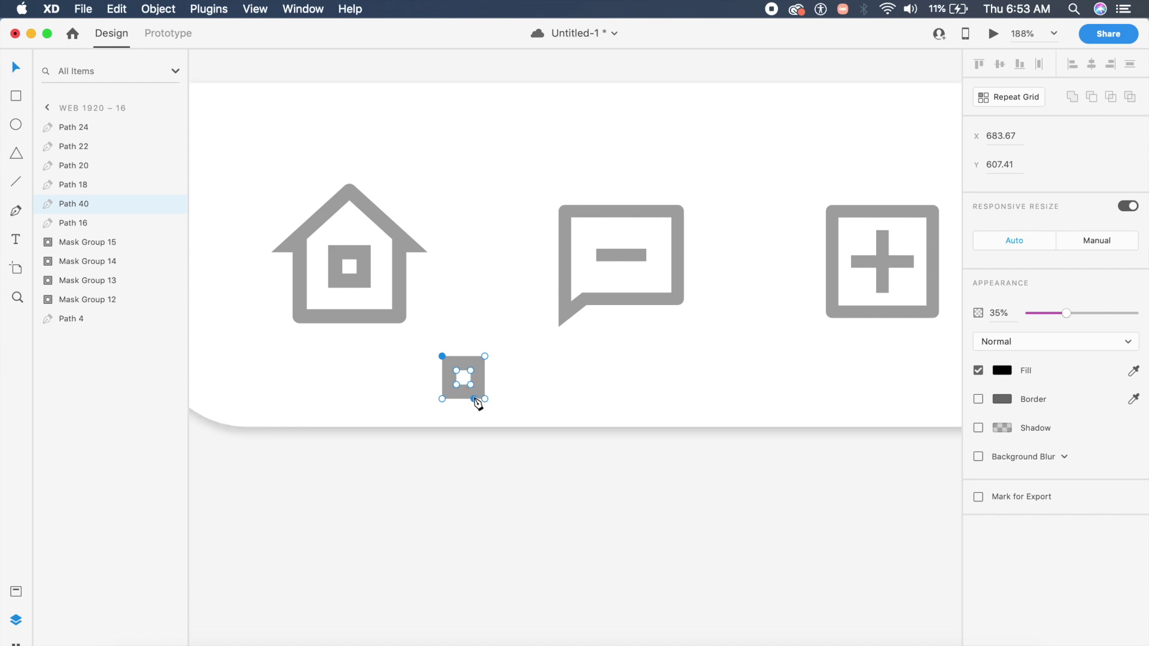
Delete the anchor points of the hole inside the window square so the shape becomes solid
{"action": "scroll", "coordinate": [469, 389], "scroll_direction": "up", "scroll_amount": 3}
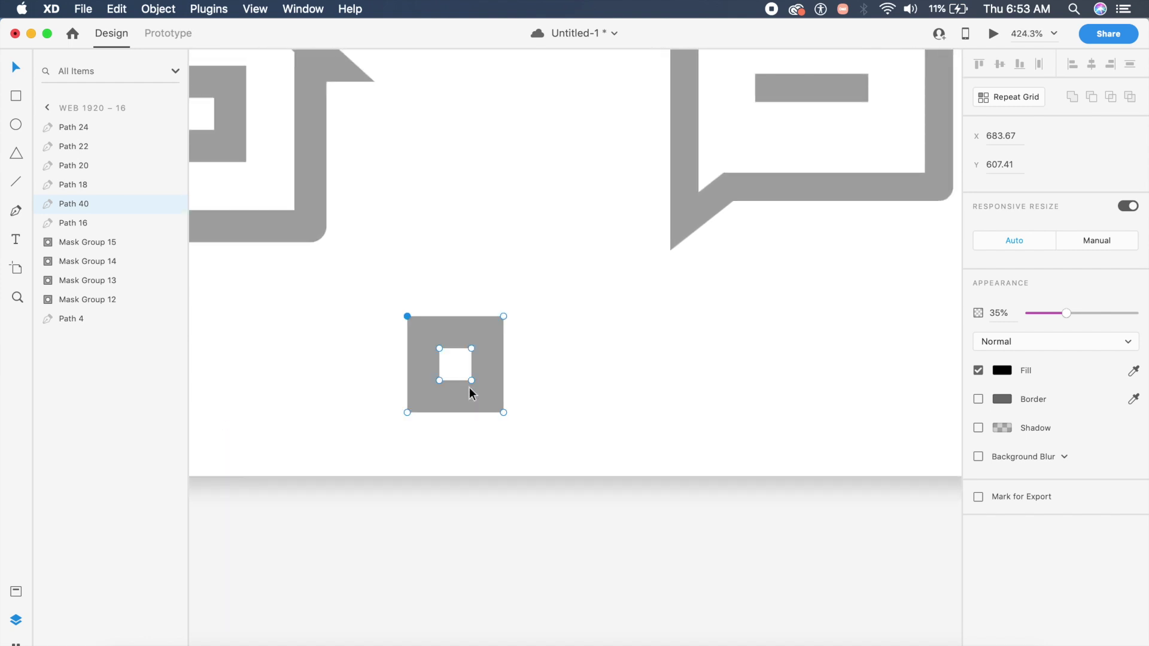
{"action": "left_click", "coordinate": [472, 381]}
{"action": "key", "text": "BackSpace"}
{"action": "key", "text": "BackSpace"}
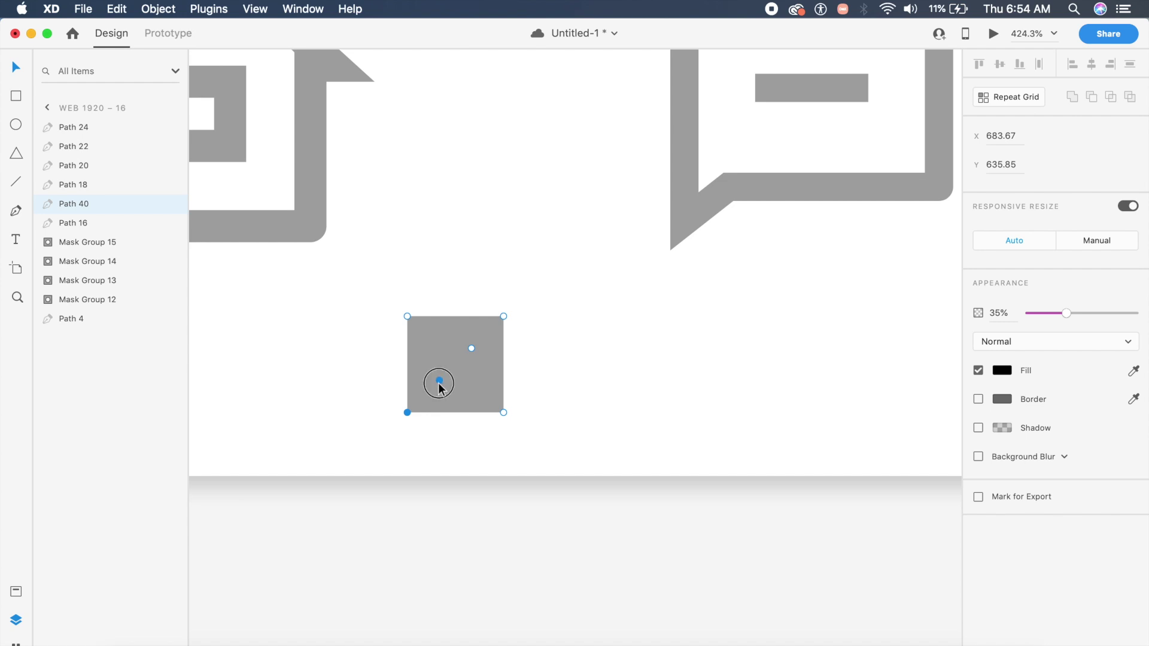
{"action": "key", "text": "BackSpace"}
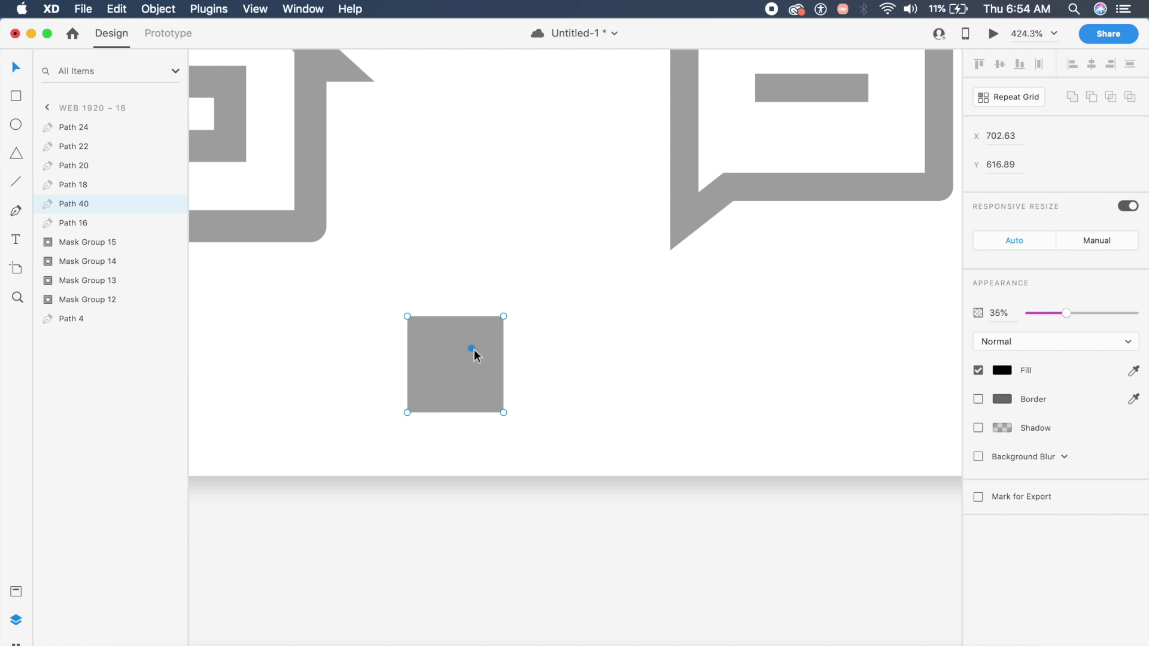
{"action": "left_click", "coordinate": [457, 503]}
Move the solid square over the home icon's side wall and fill it with a bright cyan of about #29EFFF
{"action": "scroll", "coordinate": [458, 500], "scroll_direction": "down", "scroll_amount": 5}
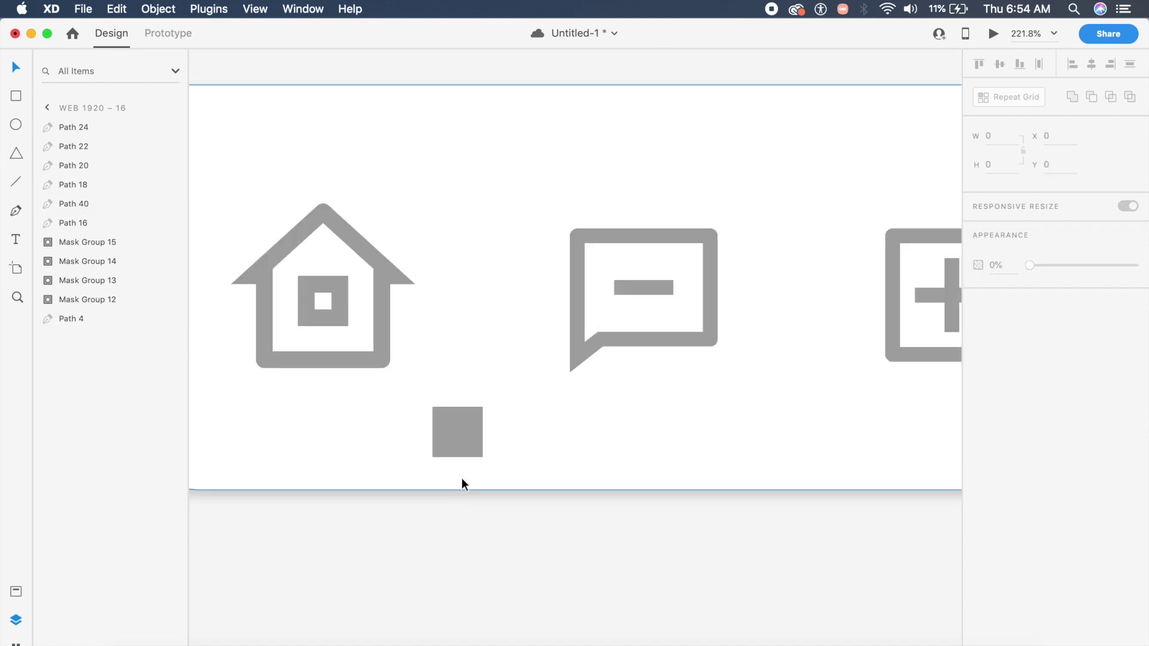
{"action": "left_click_drag", "start_coordinate": [462, 435], "coordinate": [406, 333]}
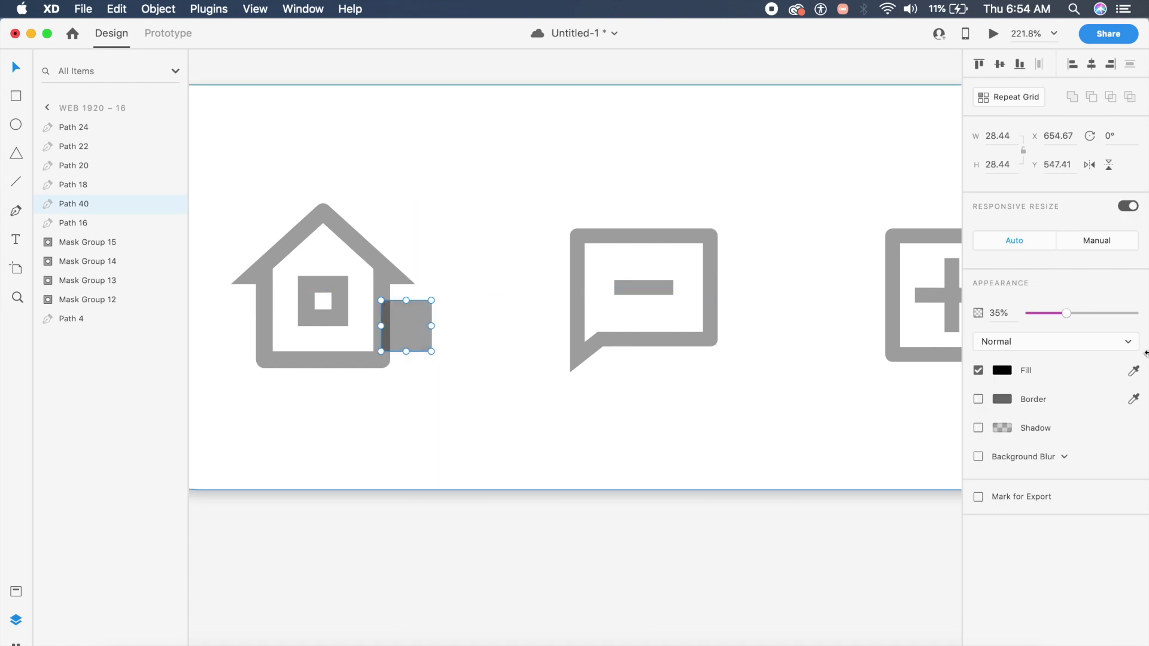
{"action": "left_click", "coordinate": [1007, 373]}
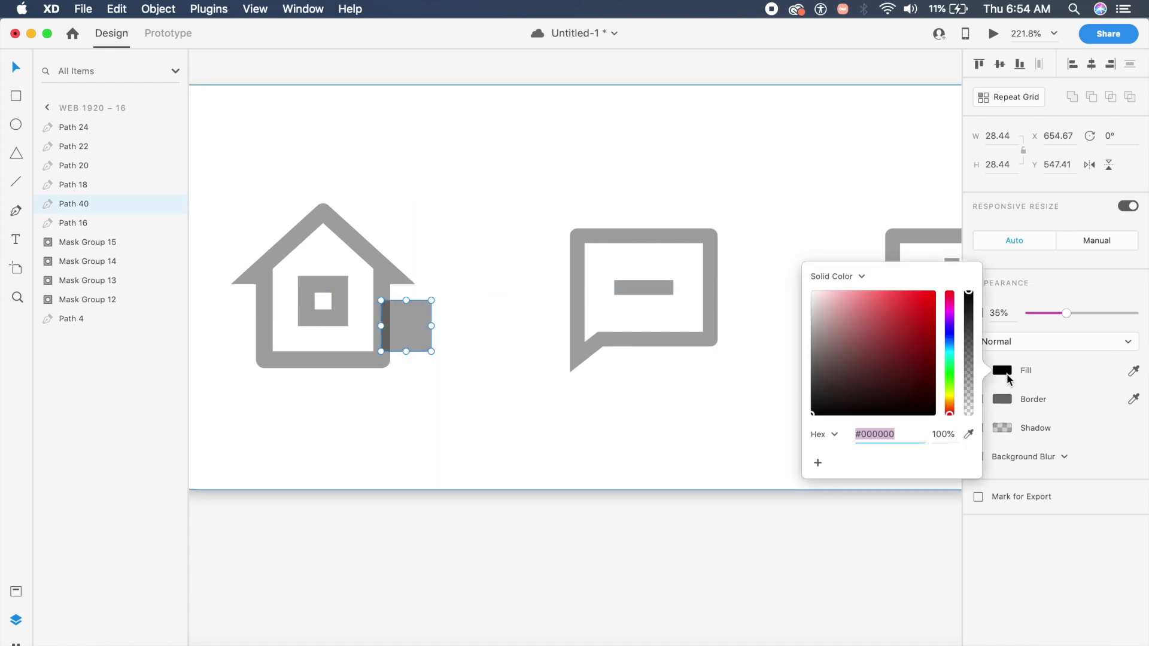
{"action": "left_click", "coordinate": [949, 352]}
{"action": "left_click_drag", "start_coordinate": [925, 304], "coordinate": [920, 291]}
{"action": "left_click", "coordinate": [950, 348]}
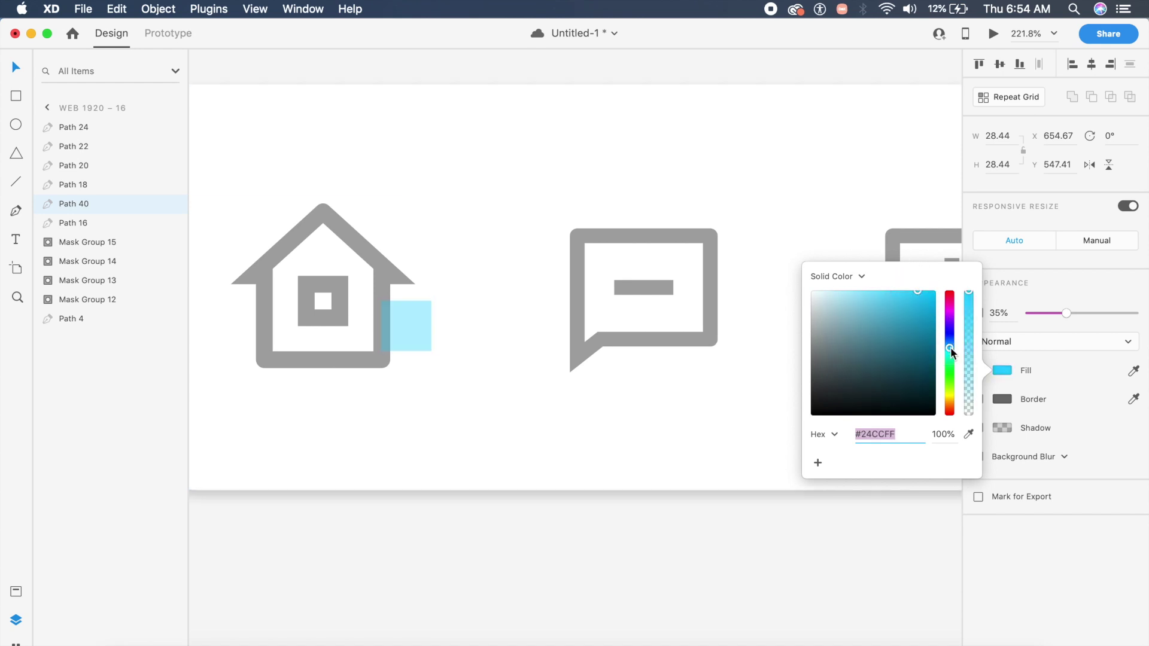
{"action": "left_click_drag", "start_coordinate": [919, 296], "coordinate": [916, 292]}
{"action": "left_click_drag", "start_coordinate": [949, 353], "coordinate": [950, 353]}
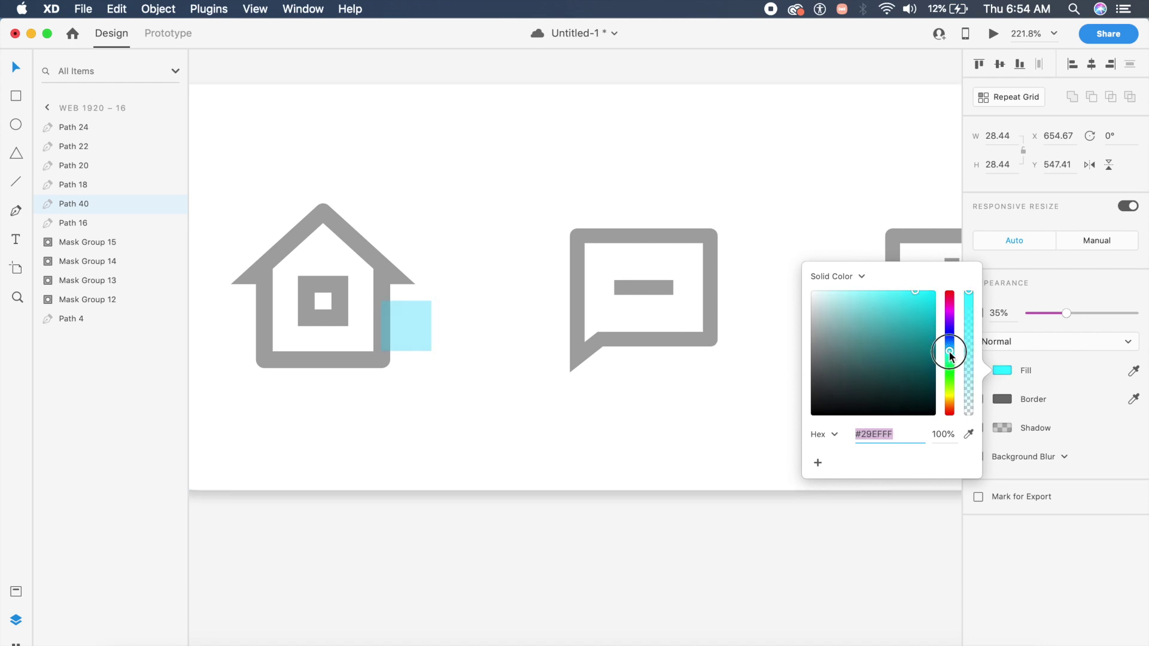
Set the cyan square to 100% opacity with the Color blend mode, and align it over the home icon's window
{"action": "left_click_drag", "start_coordinate": [1055, 317], "coordinate": [1147, 324]}
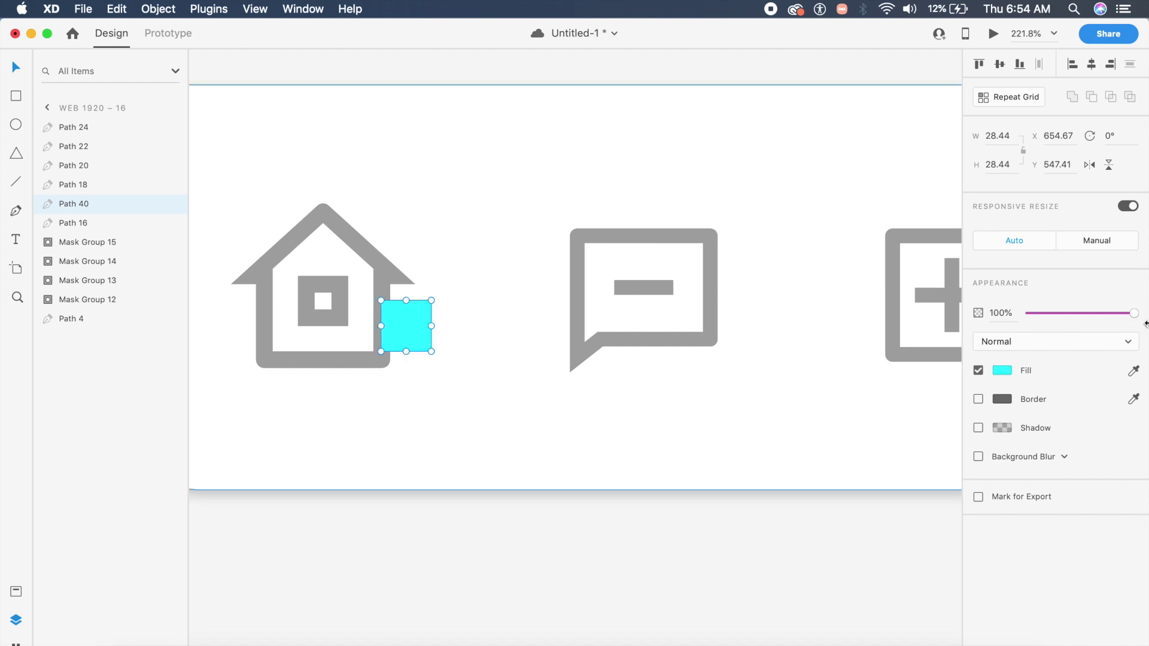
{"action": "left_click", "coordinate": [1073, 347]}
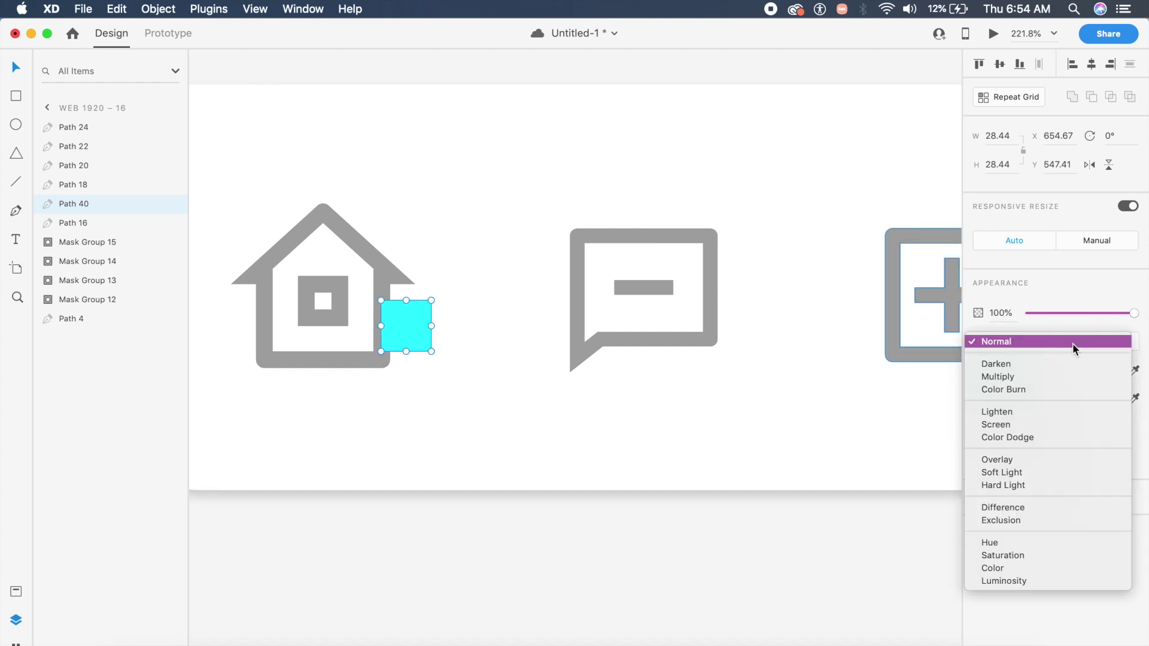
{"action": "left_click", "coordinate": [1036, 567]}
{"action": "left_click_drag", "start_coordinate": [394, 331], "coordinate": [304, 303]}
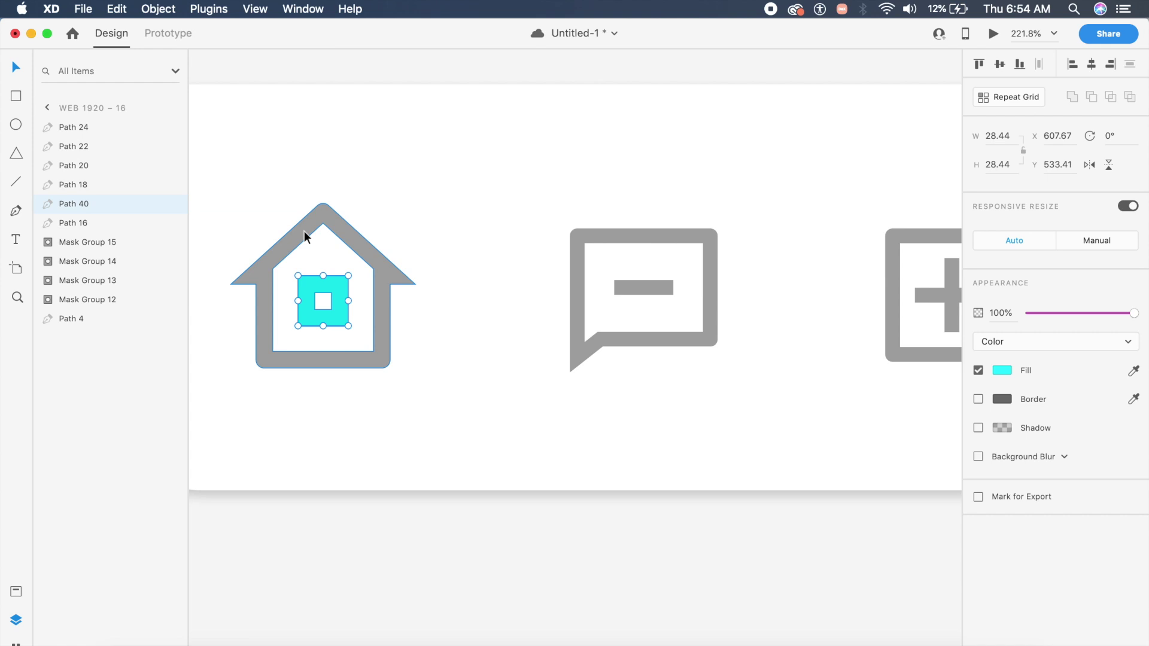
{"action": "key", "text": "super+s"}
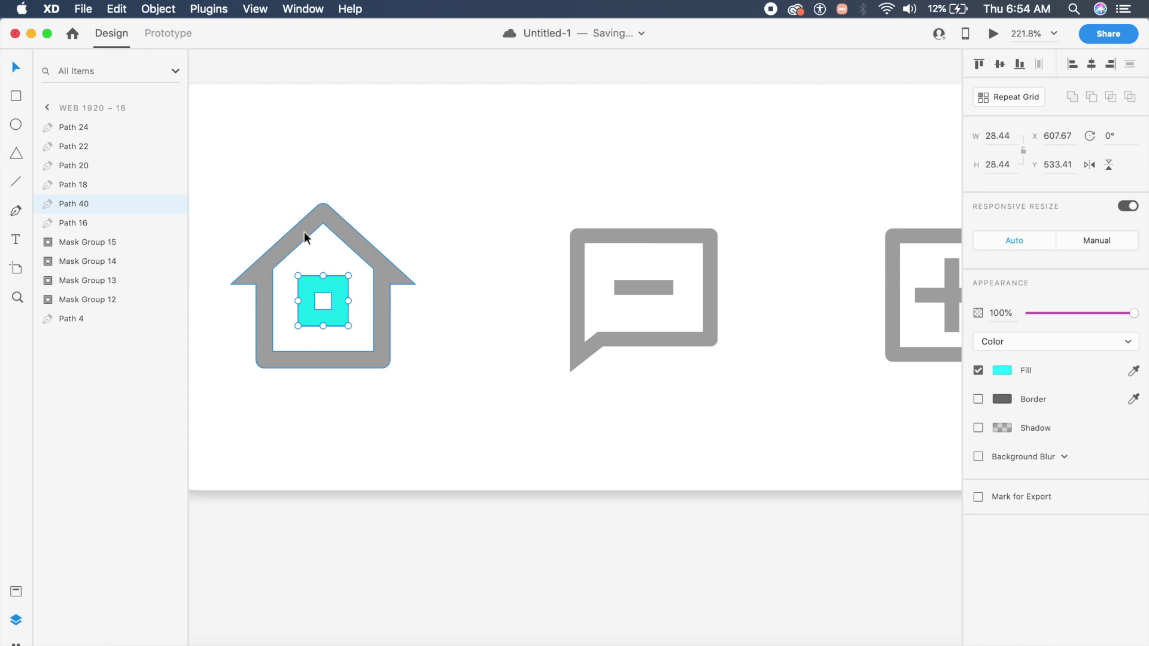
Duplicate the grey chat icon, place the copy below the original, and open its path for point editing
{"action": "key", "text": "super+0"}
{"action": "left_click", "coordinate": [459, 258]}
{"action": "left_click_drag", "start_coordinate": [459, 262], "coordinate": [503, 321]}
{"action": "scroll", "coordinate": [503, 321], "scroll_direction": "up", "scroll_amount": 5}
{"action": "double_click", "coordinate": [443, 405]}
Delete the anchor points of the copied chat icon's speech bubble outline, leaving only the inner dash
{"action": "key", "text": "BackSpace"}
{"action": "key", "text": "BackSpace"}
{"action": "key", "text": "BackSpace"}
{"action": "key", "text": "BackSpace"}
{"action": "key", "text": "BackSpace"}
{"action": "key", "text": "BackSpace"}
{"action": "key", "text": "BackSpace"}
{"action": "key", "text": "BackSpace"}
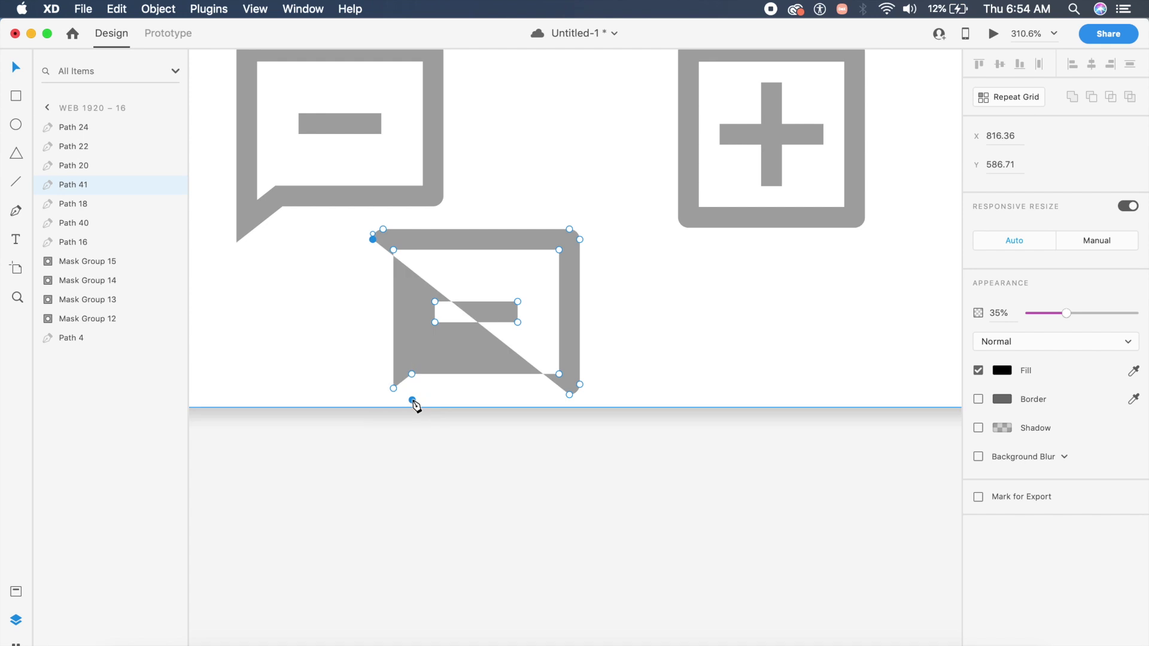
{"action": "key", "text": "BackSpace"}
{"action": "key", "text": "BackSpace"}
{"action": "key", "text": "BackSpace"}
{"action": "key", "text": "BackSpace"}
{"action": "key", "text": "BackSpace"}
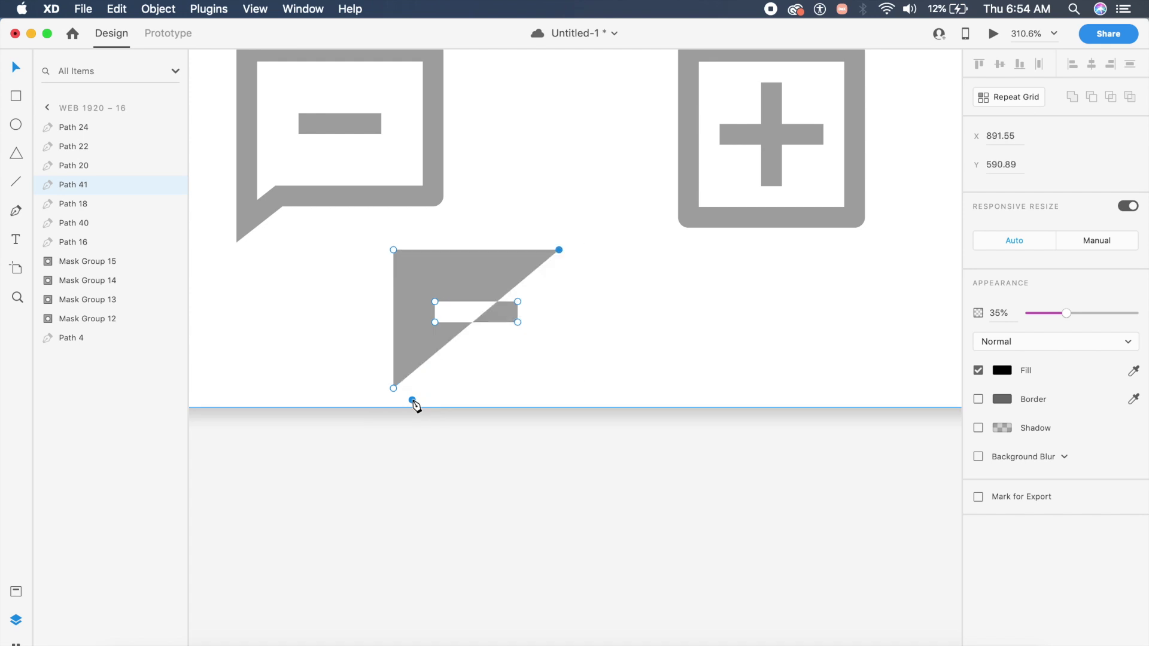
{"action": "key", "text": "BackSpace"}
{"action": "left_click", "coordinate": [464, 449]}
Move the dash onto the original chat icon's lower edge and give it the home square's sampled cyan fill at 100% opacity
{"action": "left_click_drag", "start_coordinate": [490, 316], "coordinate": [367, 195]}
{"action": "scroll", "coordinate": [368, 197], "scroll_direction": "left", "scroll_amount": 5}
{"action": "scroll", "coordinate": [368, 195], "scroll_direction": "left", "scroll_amount": 10}
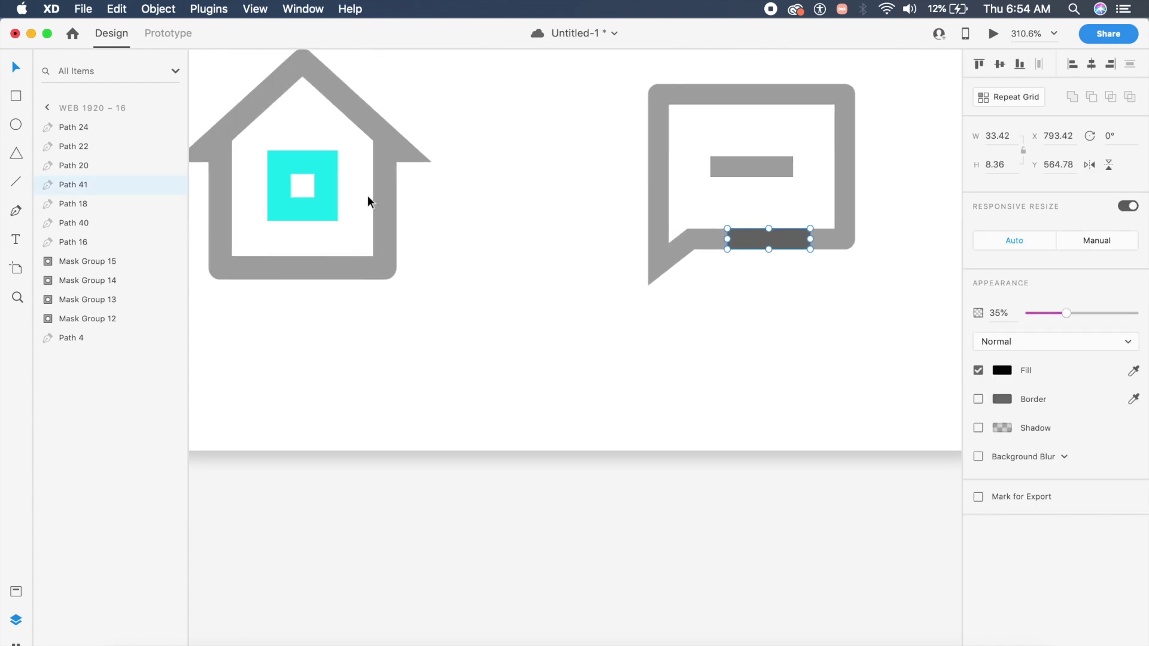
{"action": "left_click", "coordinate": [1133, 370]}
{"action": "left_click", "coordinate": [375, 164]}
{"action": "left_click_drag", "start_coordinate": [1066, 313], "coordinate": [1147, 314]}
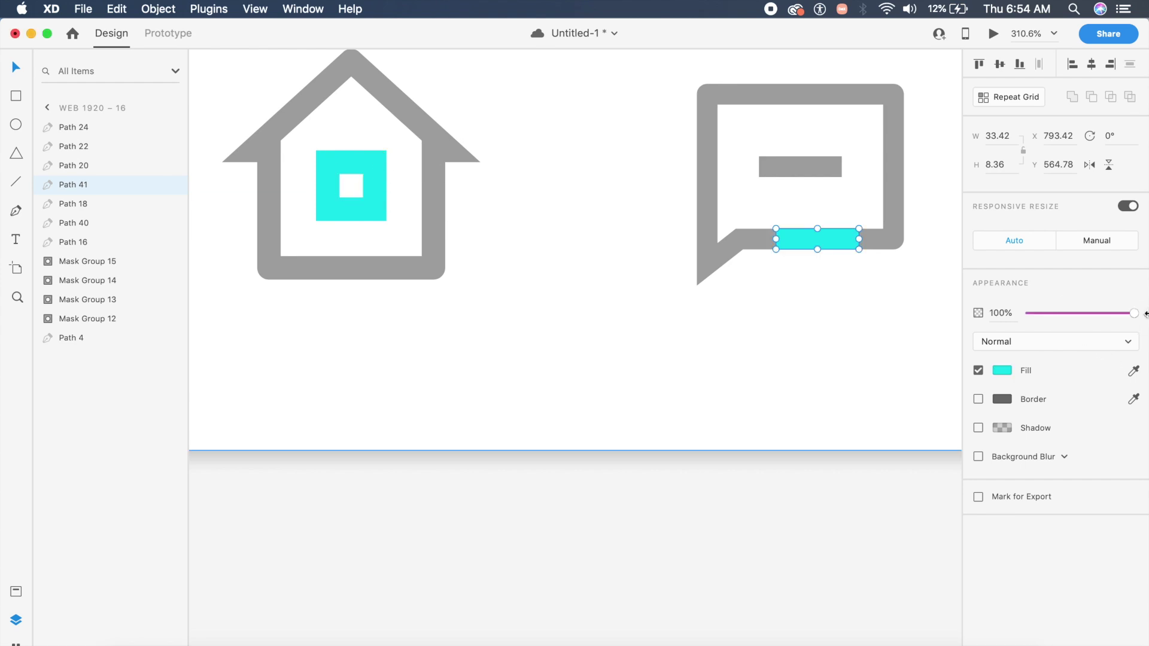
Set the cyan dash's blend mode to Color and align it over the chat icon's original dash
{"action": "left_click", "coordinate": [1065, 342]}
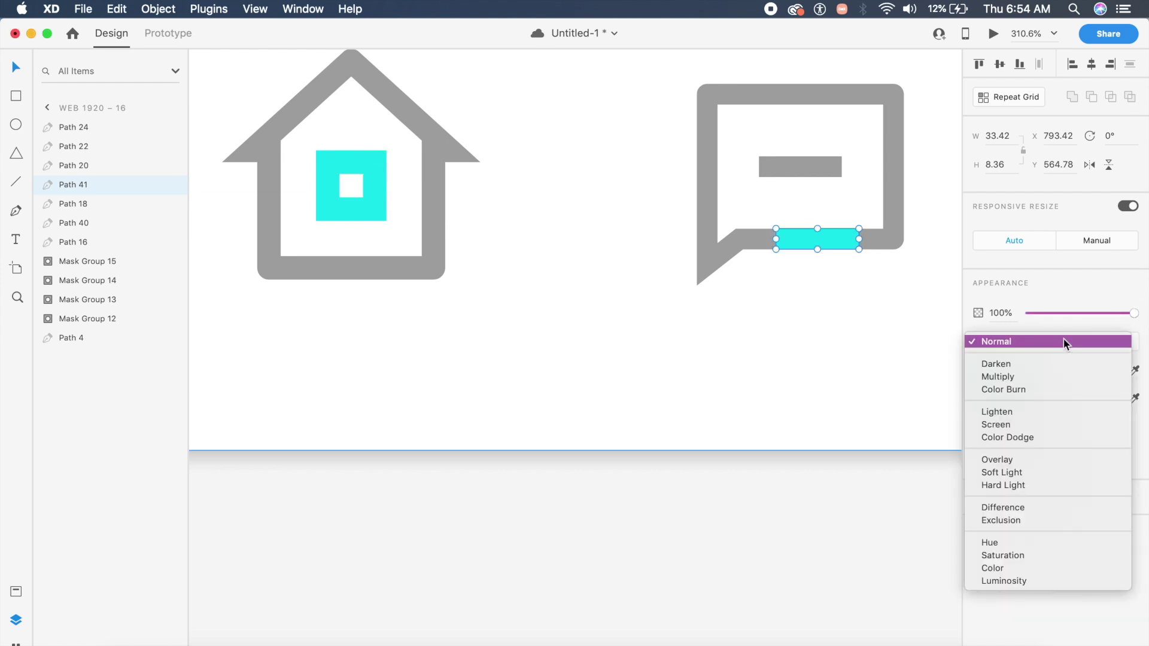
{"action": "left_click", "coordinate": [1052, 569]}
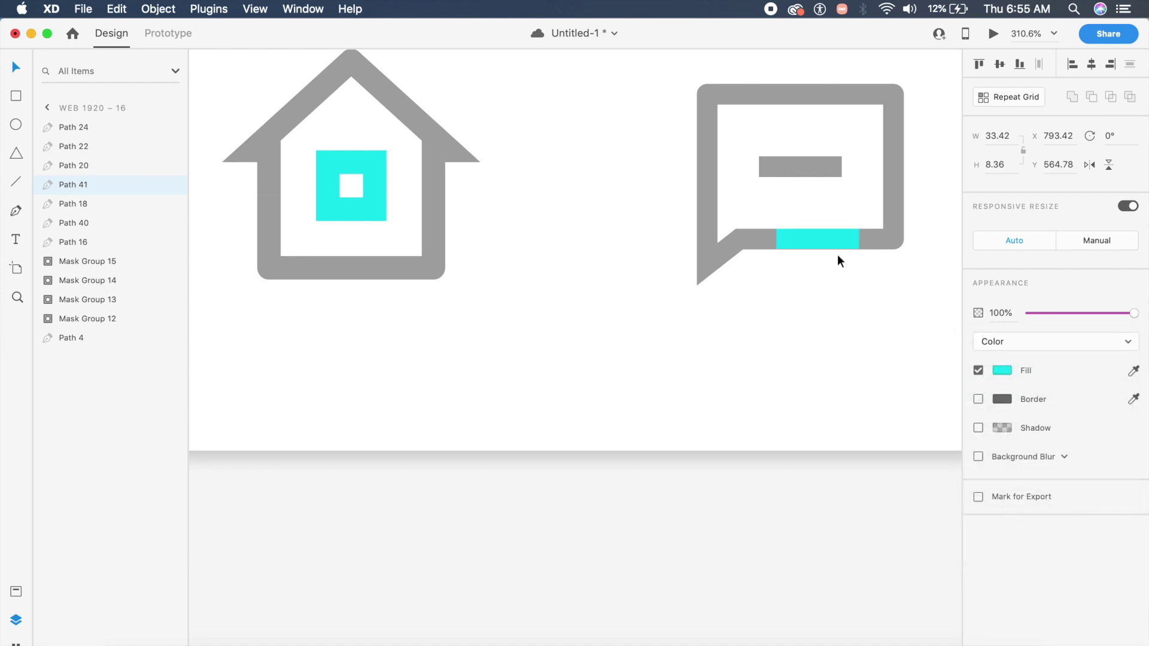
{"action": "left_click_drag", "start_coordinate": [828, 242], "coordinate": [811, 169]}
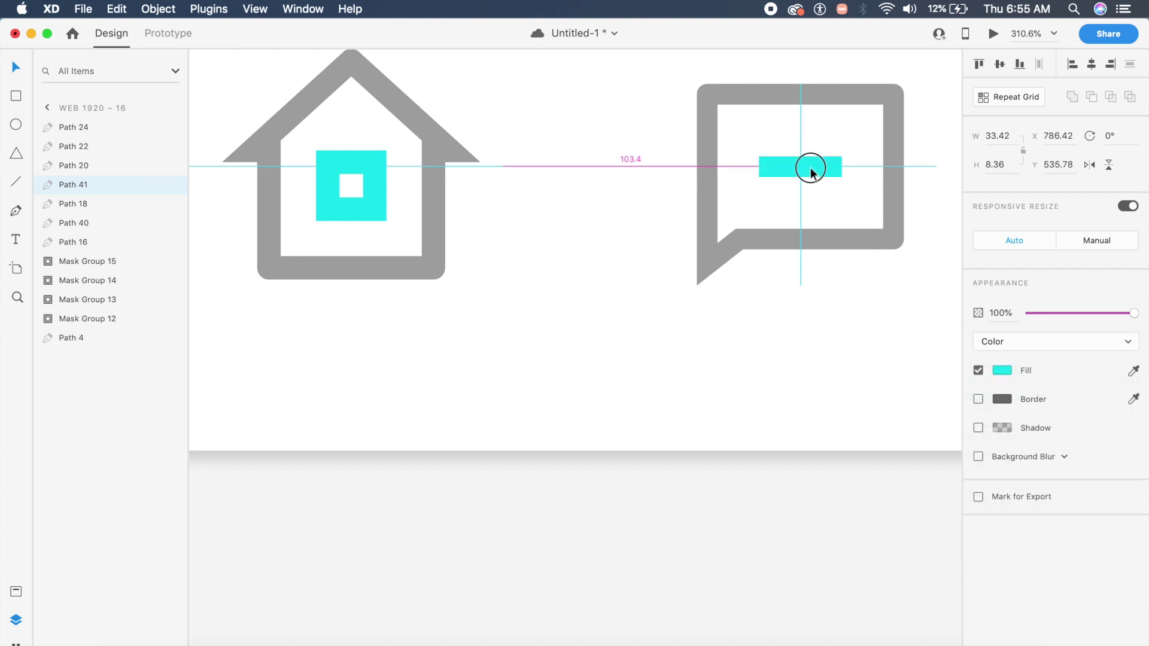
Examine the cyan accents on the icons across the whole white bar
{"action": "key", "text": "super+0"}
{"action": "scroll", "coordinate": [756, 274], "scroll_direction": "up", "scroll_amount": 3}
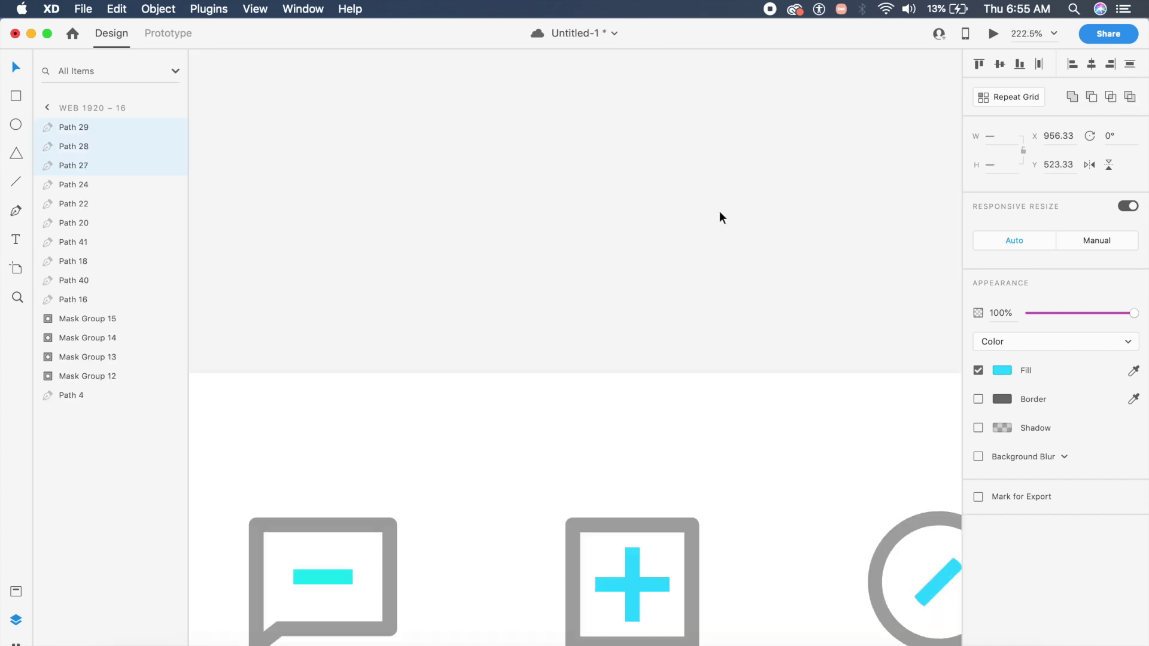
{"action": "left_click", "coordinate": [720, 211]}
{"action": "scroll", "coordinate": [652, 415], "scroll_direction": "down", "scroll_amount": 5}
{"action": "scroll", "coordinate": [652, 415], "scroll_direction": "right", "scroll_amount": 10}
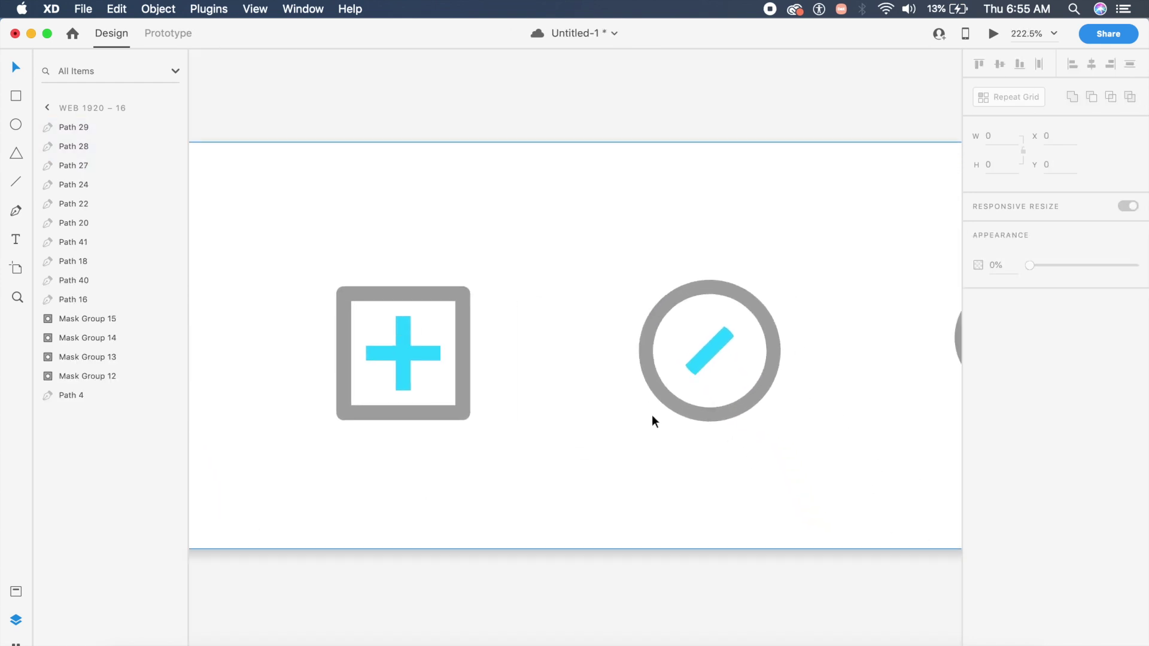
{"action": "scroll", "coordinate": [594, 389], "scroll_direction": "down", "scroll_amount": 6}
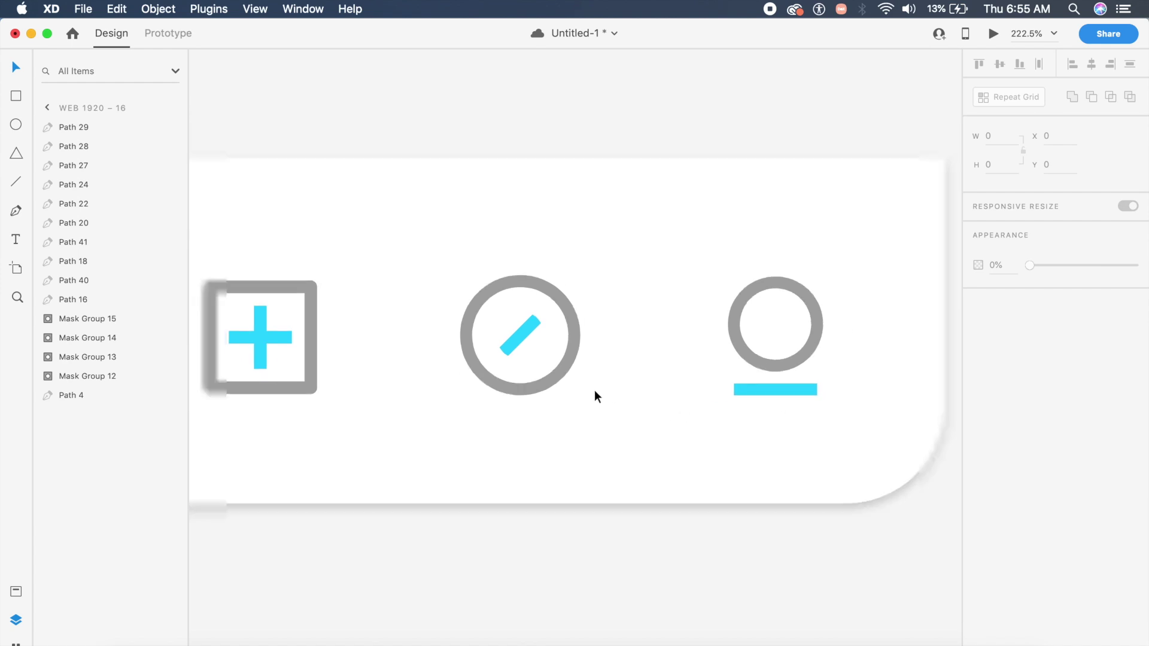
{"action": "scroll", "coordinate": [594, 389], "scroll_direction": "left", "scroll_amount": 8}
{"action": "scroll", "coordinate": [594, 404], "scroll_direction": "right", "scroll_amount": 5}
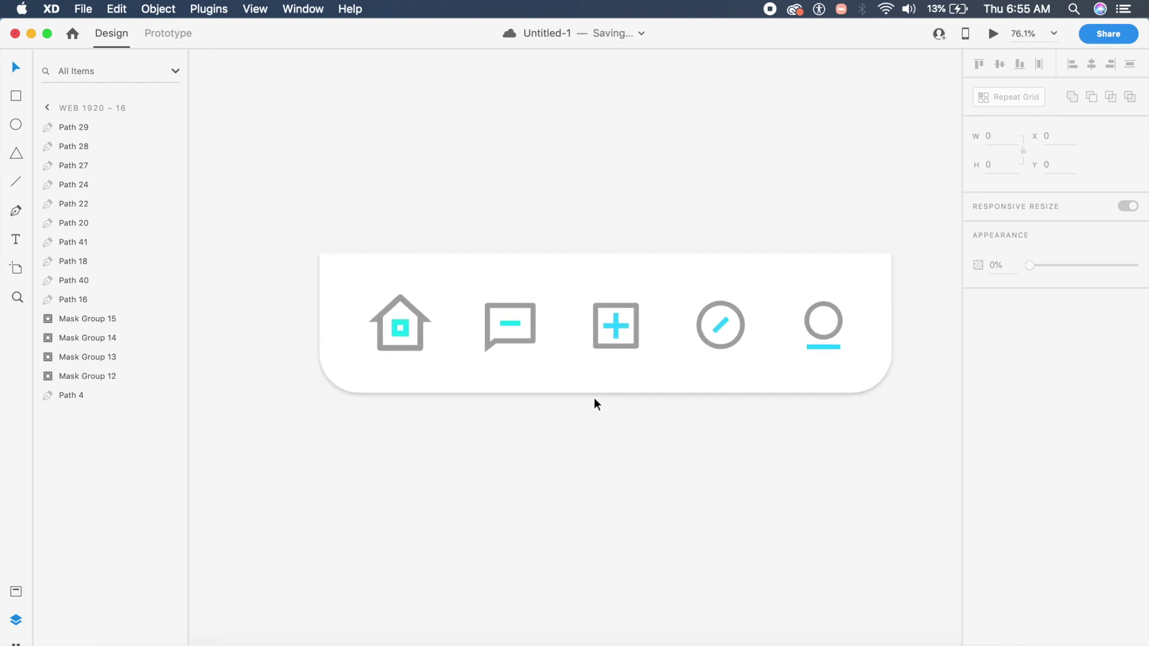
Duplicate the Web 1920 – 16 artboard
{"action": "scroll", "coordinate": [594, 404], "scroll_direction": "down", "scroll_amount": 4}
{"action": "left_click", "coordinate": [330, 234]}
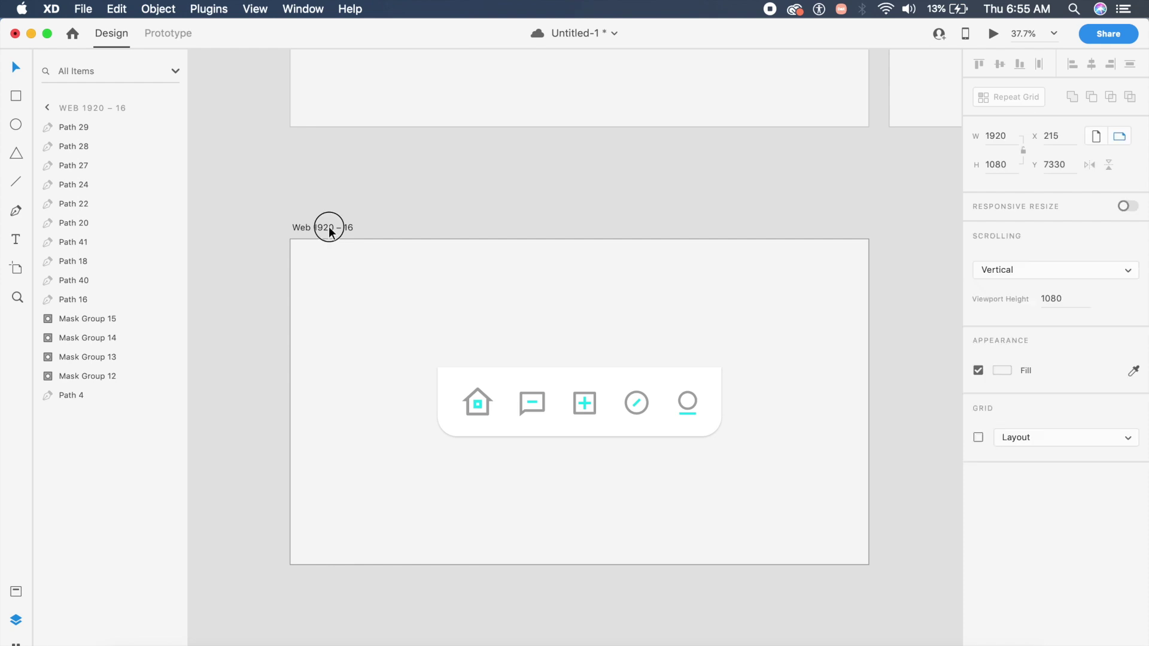
{"action": "key", "text": "super+d"}
{"action": "key", "text": "super+3"}
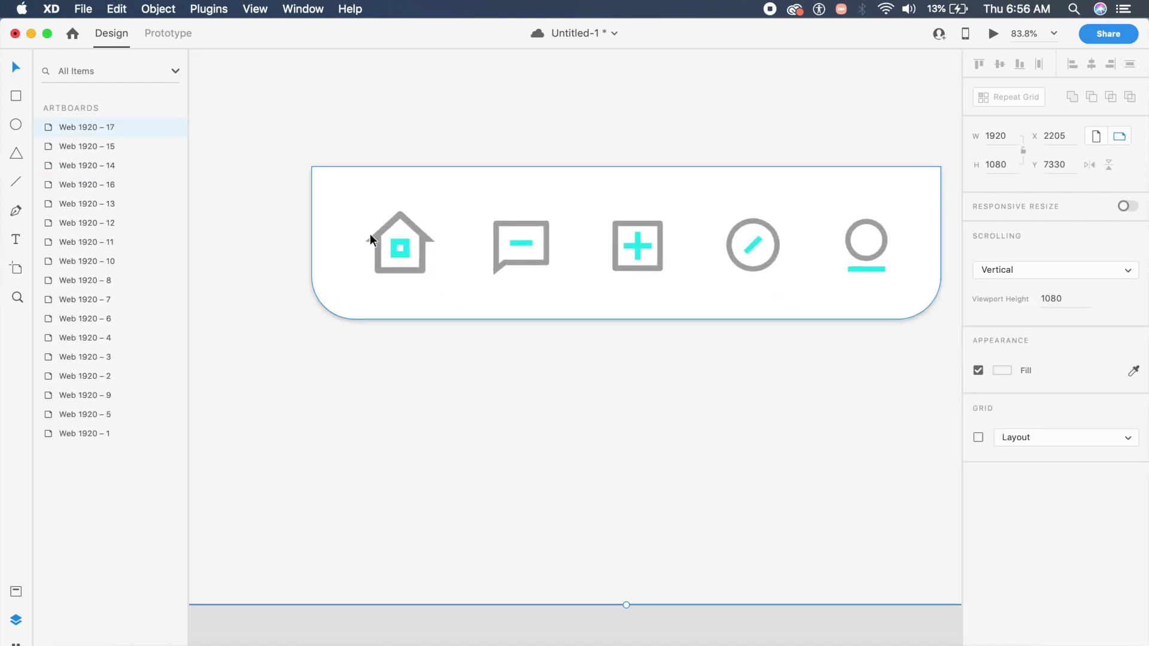
Enlarge the cyan square on the Web 1920 – 17 home icon to 132.5 × 132.5 so it covers the whole icon
{"action": "left_click", "coordinate": [405, 249]}
{"action": "scroll", "coordinate": [407, 250], "scroll_direction": "up", "scroll_amount": 3}
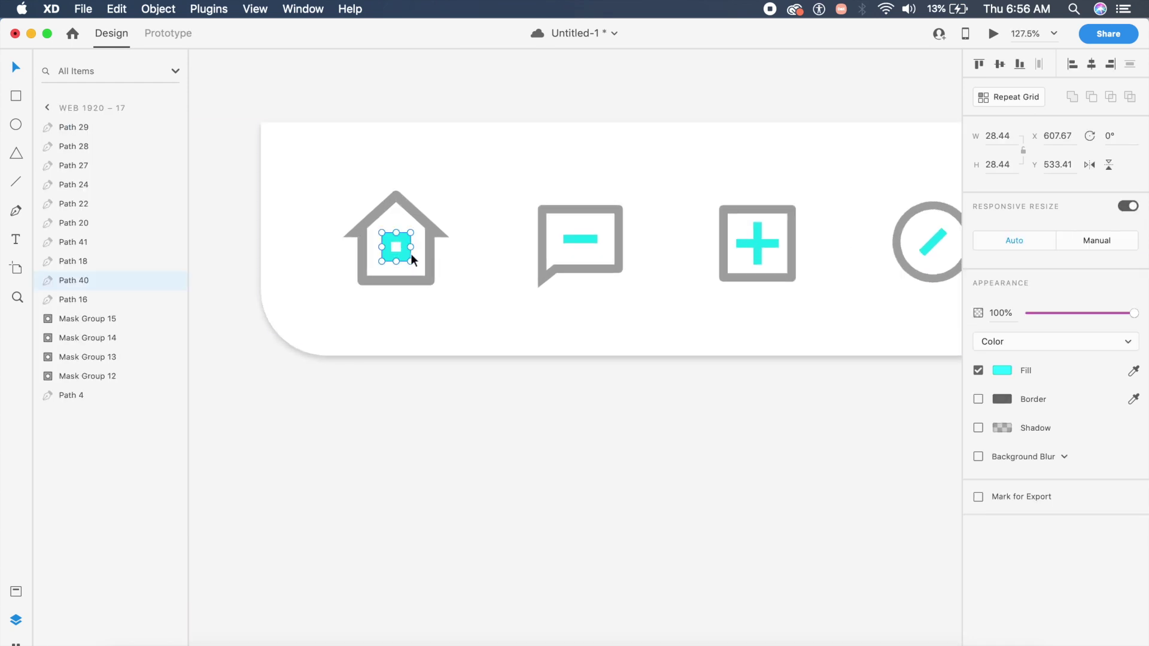
{"action": "left_click_drag", "start_coordinate": [410, 260], "coordinate": [329, 189]}
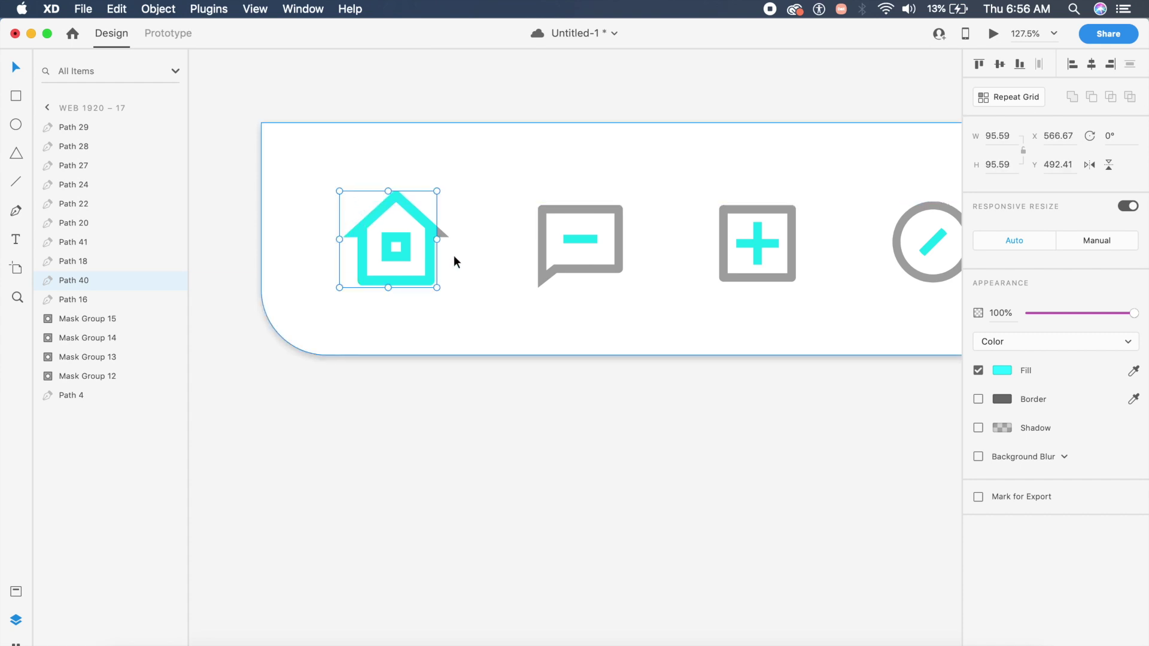
{"action": "left_click_drag", "start_coordinate": [440, 287], "coordinate": [463, 313]}
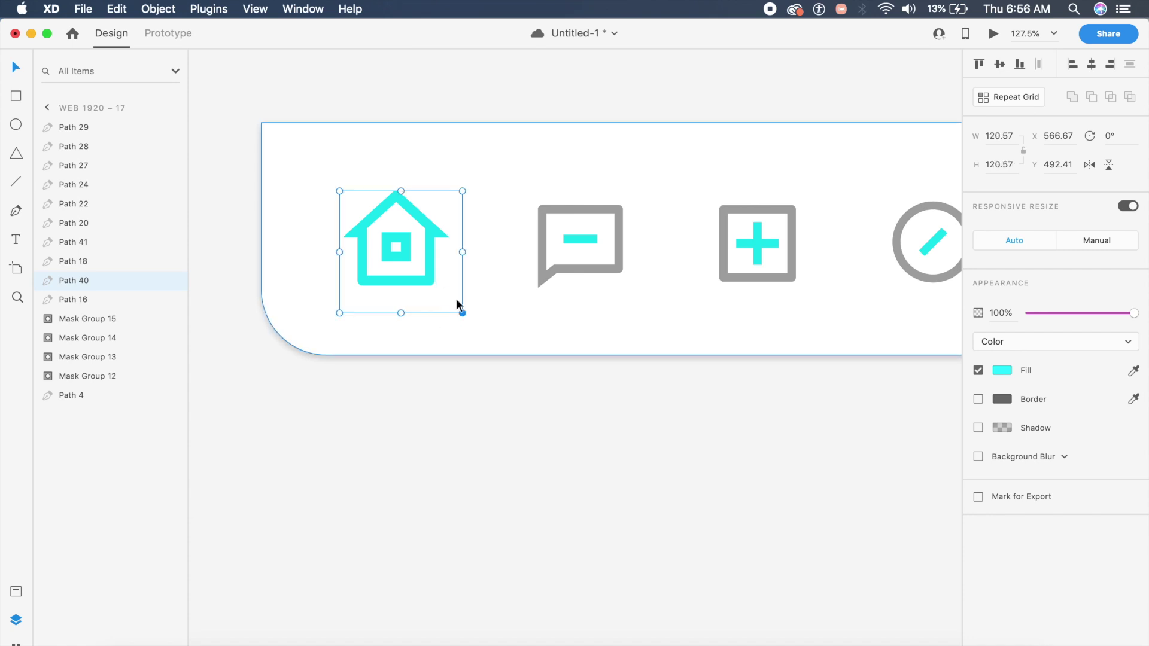
{"action": "left_click_drag", "start_coordinate": [342, 186], "coordinate": [327, 178]}
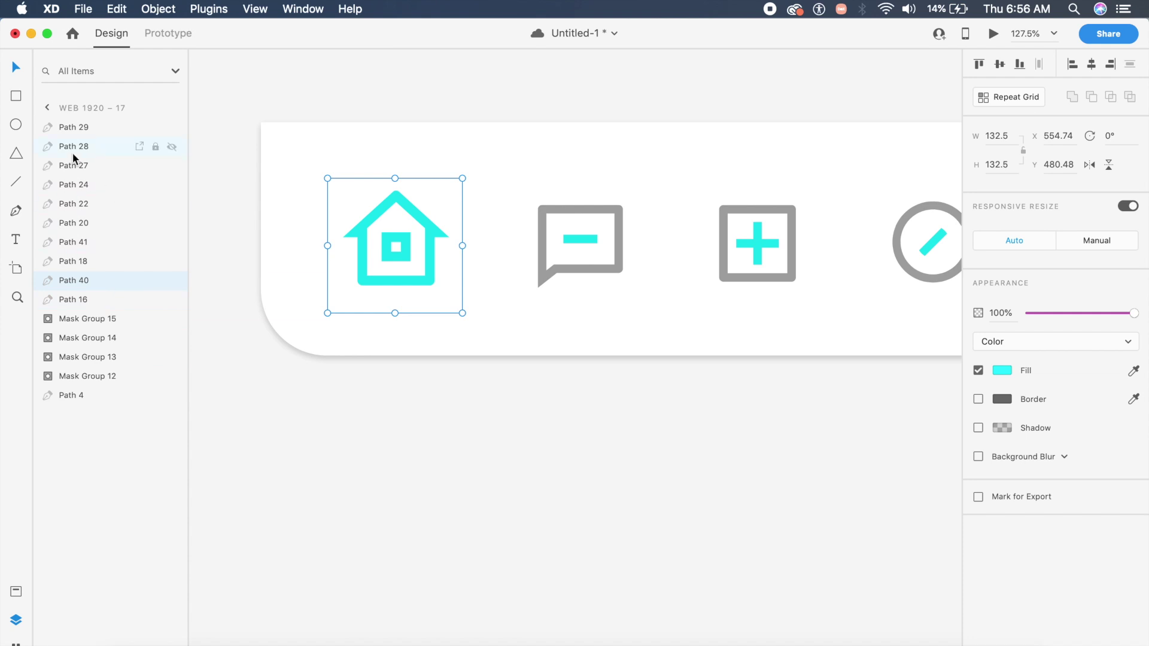
Enlarge the home icon's outline path beneath the cyan square proportionally to about 118 × 106
{"action": "left_click", "coordinate": [119, 377]}
{"action": "left_click", "coordinate": [87, 300]}
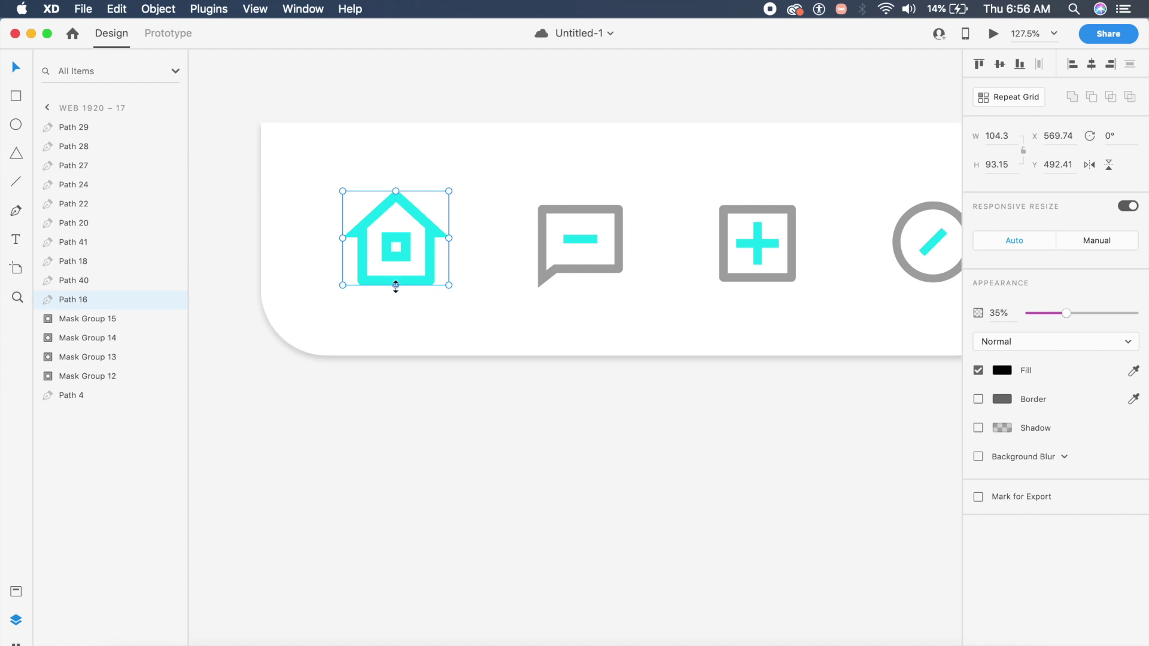
{"action": "scroll", "coordinate": [397, 286], "scroll_direction": "up", "scroll_amount": 5}
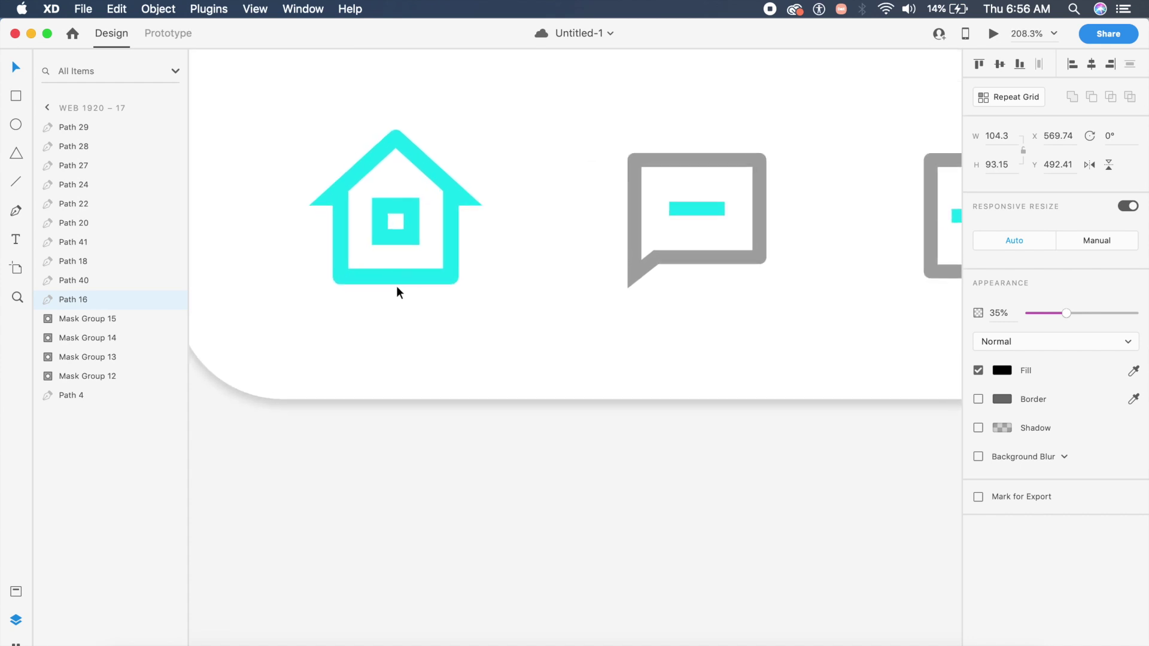
{"action": "left_click_drag", "start_coordinate": [396, 286], "coordinate": [395, 305]}
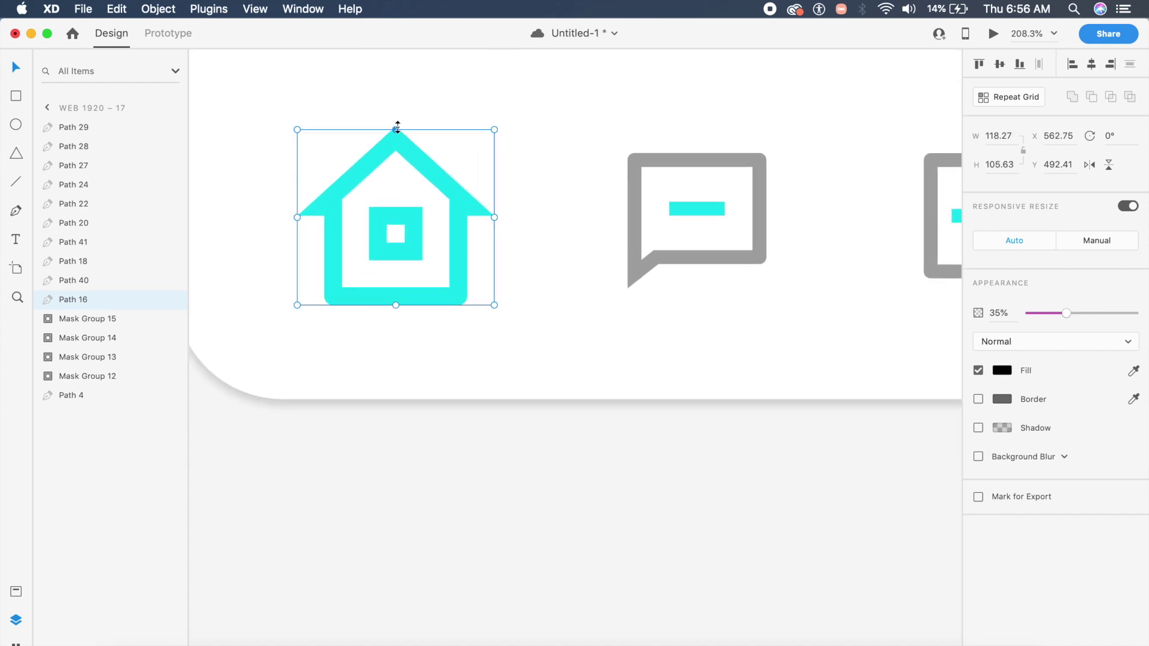
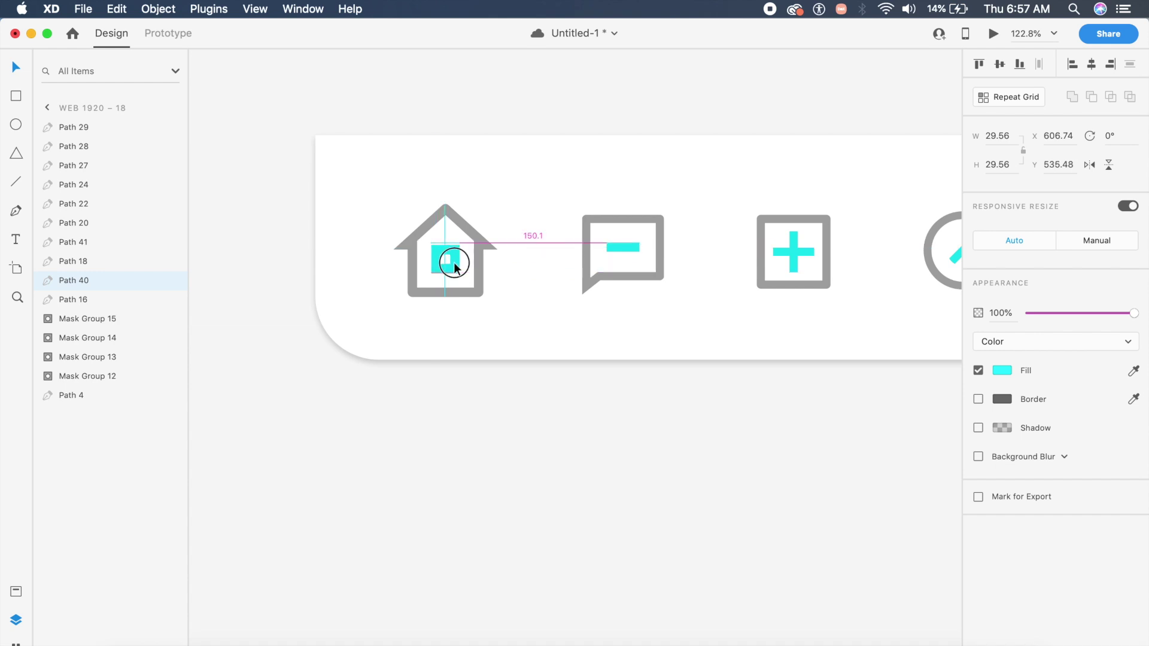
Nudge the cyan square down inside the Web 1920 – 18 home icon and enlarge the chat icon to about 110 × 107
{"action": "key", "text": "Down"}
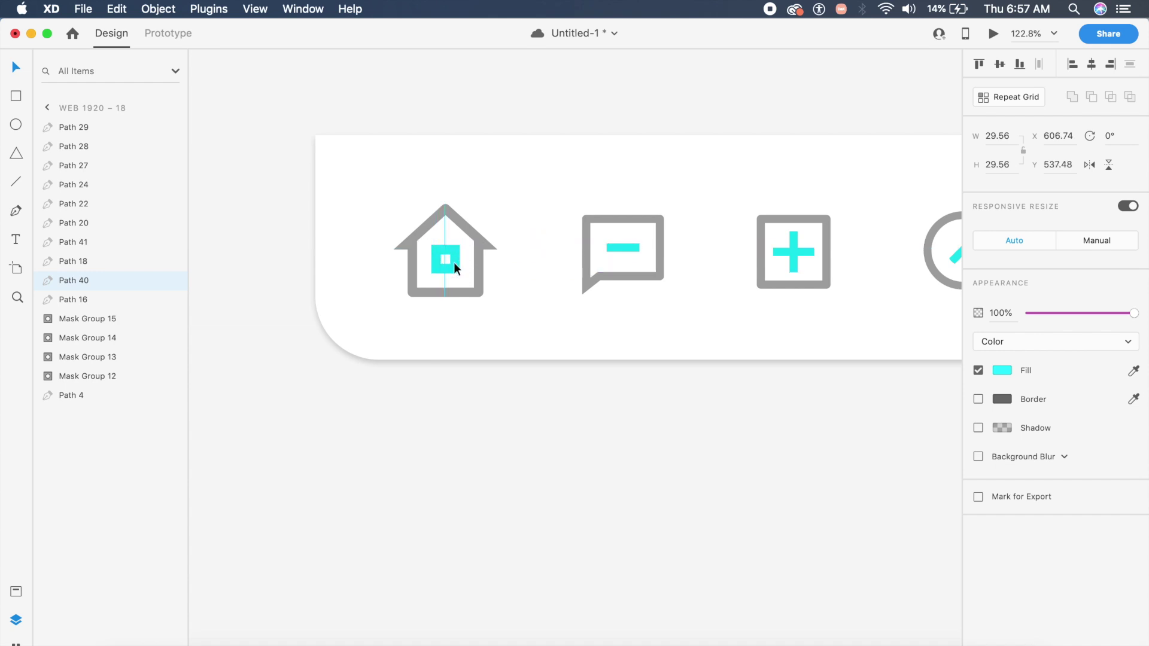
{"action": "scroll", "coordinate": [707, 239], "scroll_direction": "right", "scroll_amount": 3}
{"action": "left_click", "coordinate": [590, 284]}
{"action": "left_click_drag", "start_coordinate": [570, 303], "coordinate": [572, 333]}
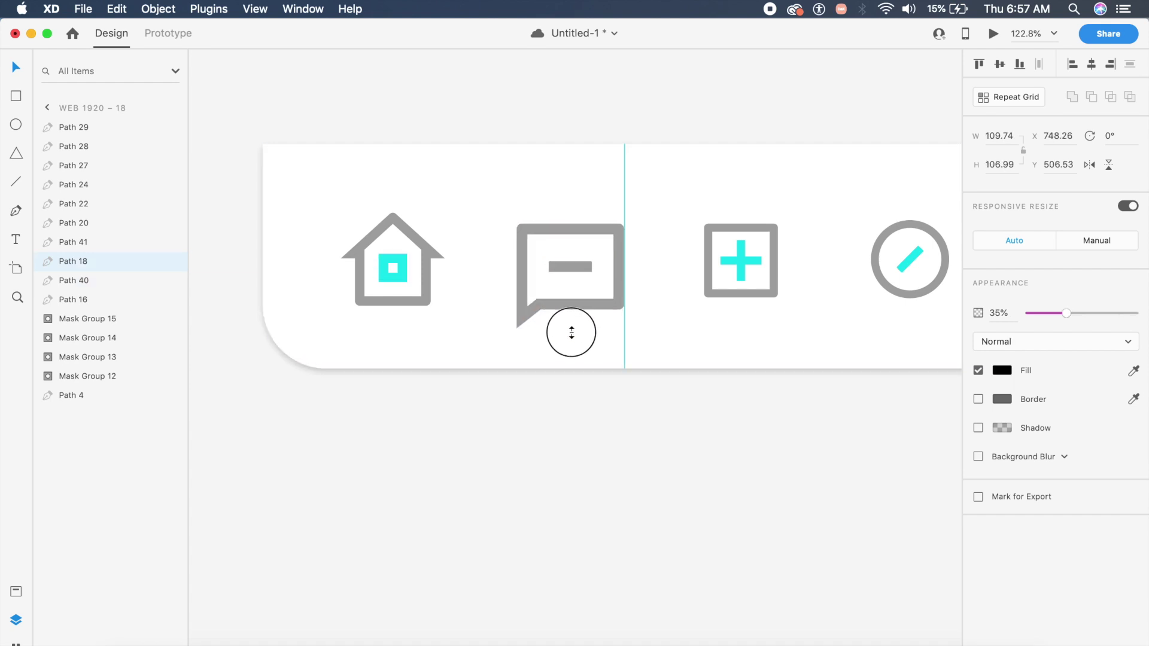
Enlarge the cyan dash on the chat icon to about 261 × 129 so it covers the whole icon
{"action": "left_click_drag", "start_coordinate": [582, 267], "coordinate": [653, 306]}
{"action": "left_click", "coordinate": [572, 257]}
{"action": "left_click_drag", "start_coordinate": [553, 253], "coordinate": [500, 202]}
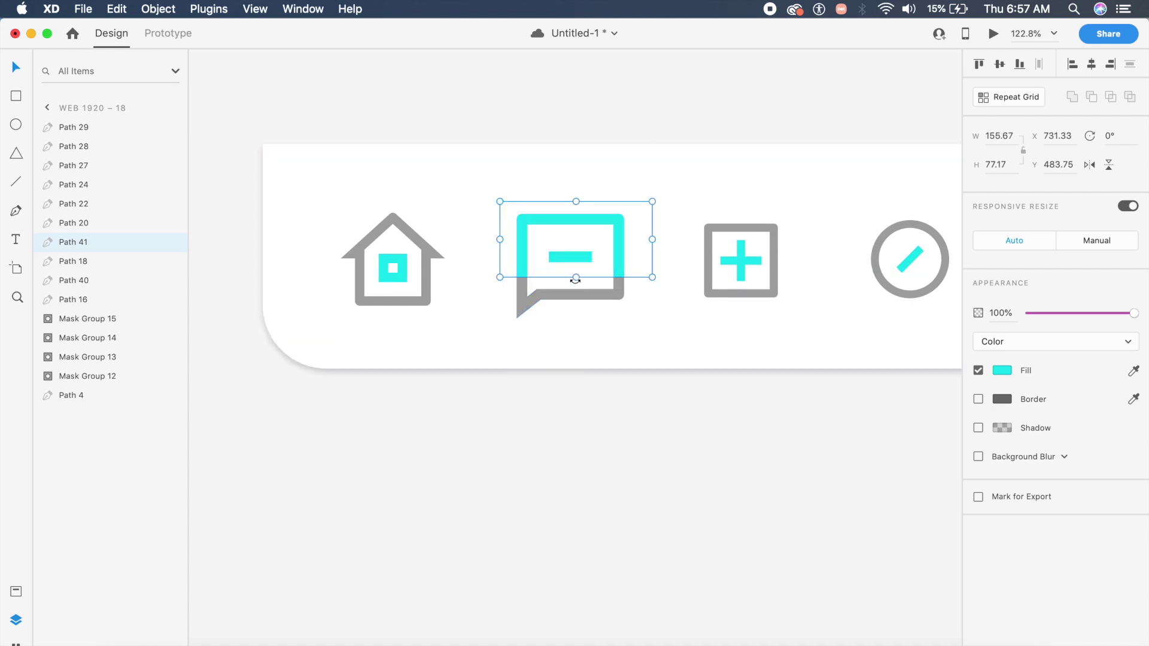
{"action": "left_click_drag", "start_coordinate": [576, 277], "coordinate": [576, 328]}
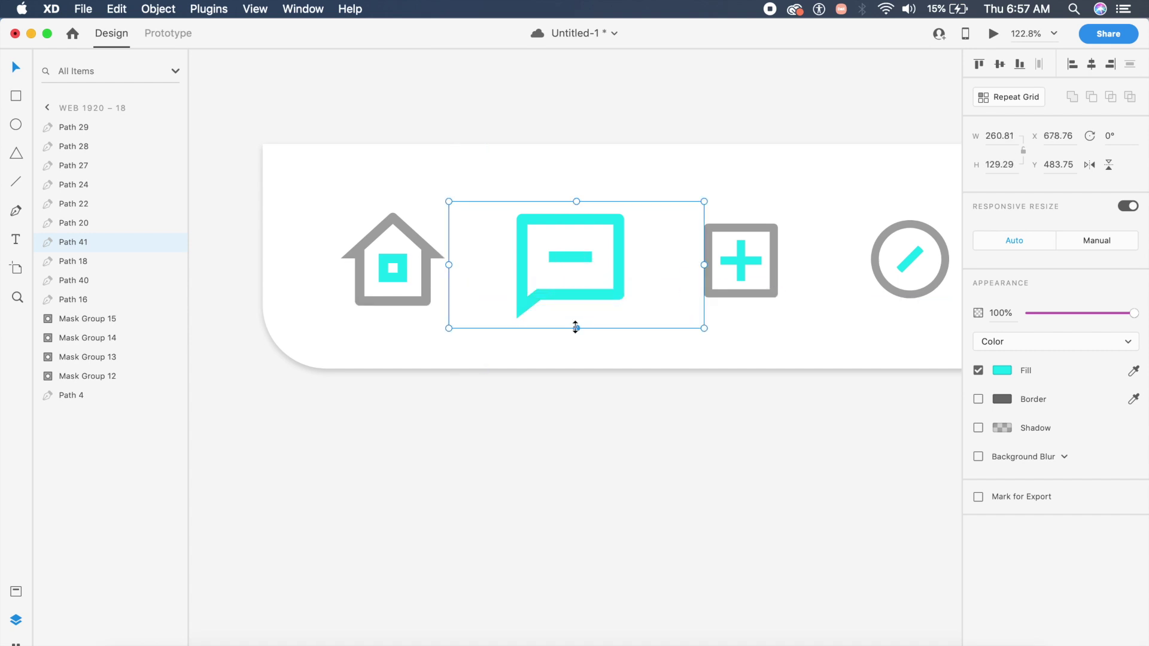
Switch to prototyping and link the home icon on Web 1920 – 16 to the Web 1920 – 17 artboard
{"action": "scroll", "coordinate": [575, 328], "scroll_direction": "down", "scroll_amount": 10}
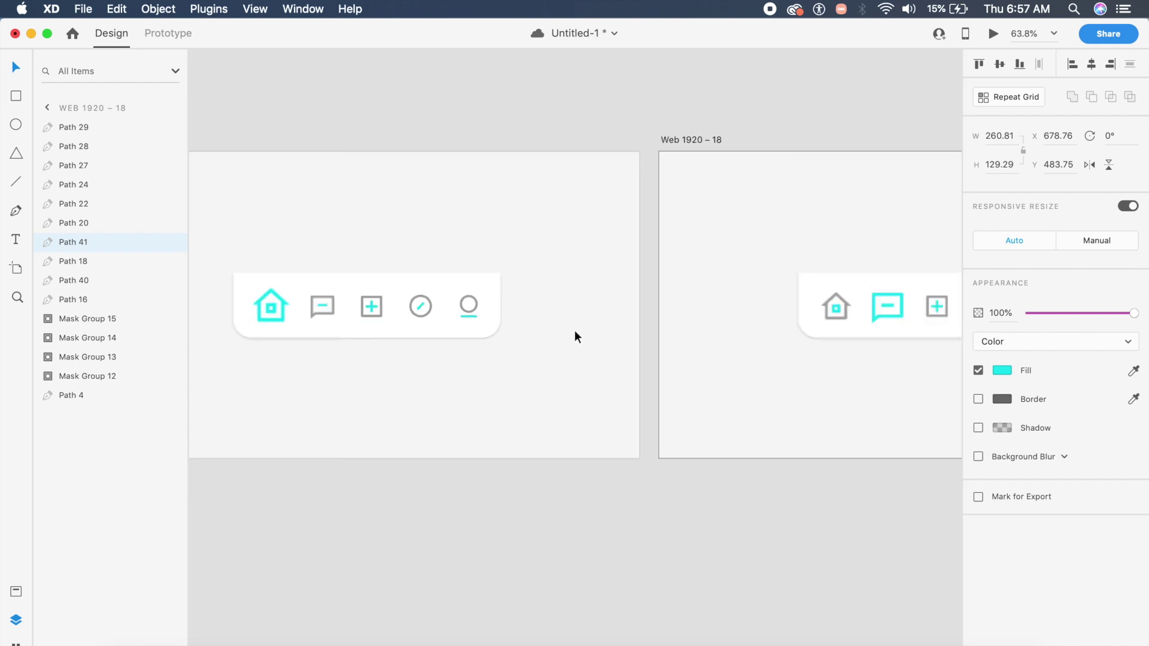
{"action": "scroll", "coordinate": [574, 331], "scroll_direction": "left", "scroll_amount": 5}
{"action": "left_click", "coordinate": [171, 38]}
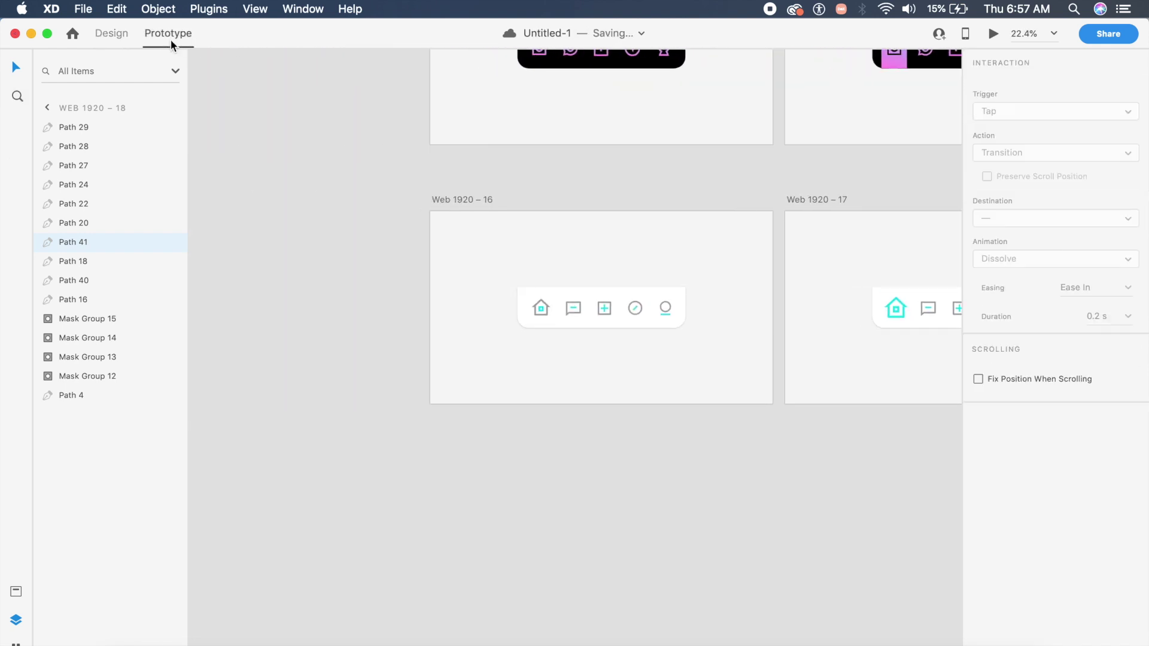
{"action": "left_click", "coordinate": [545, 313]}
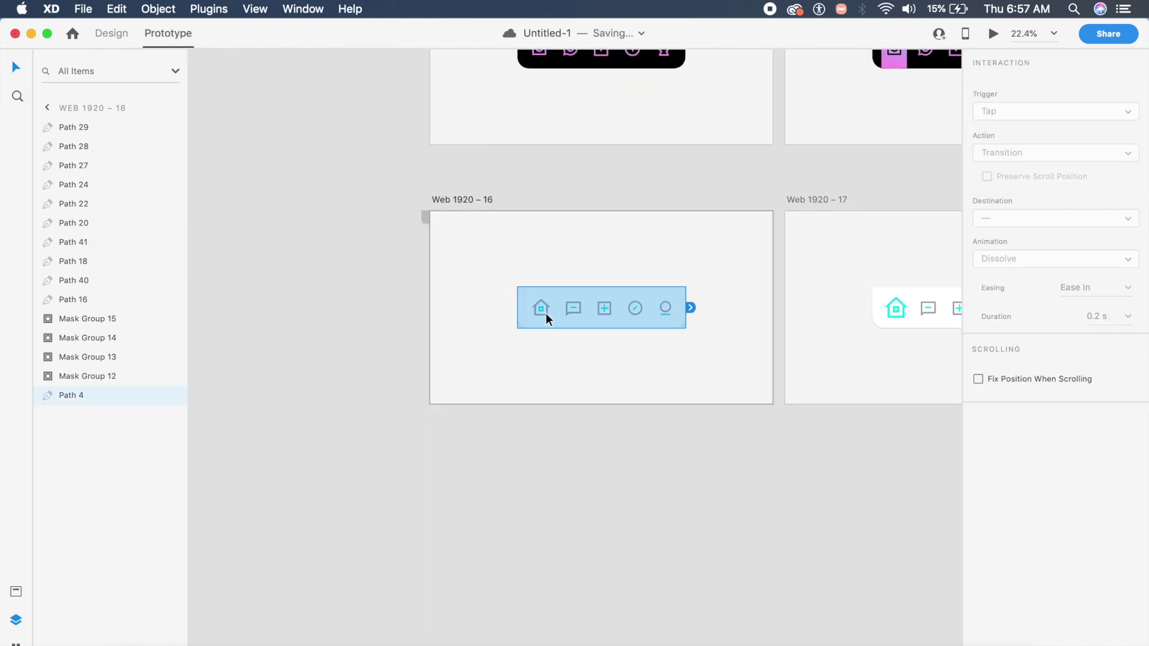
{"action": "double_click", "coordinate": [546, 313]}
{"action": "left_click_drag", "start_coordinate": [560, 307], "coordinate": [907, 307]}
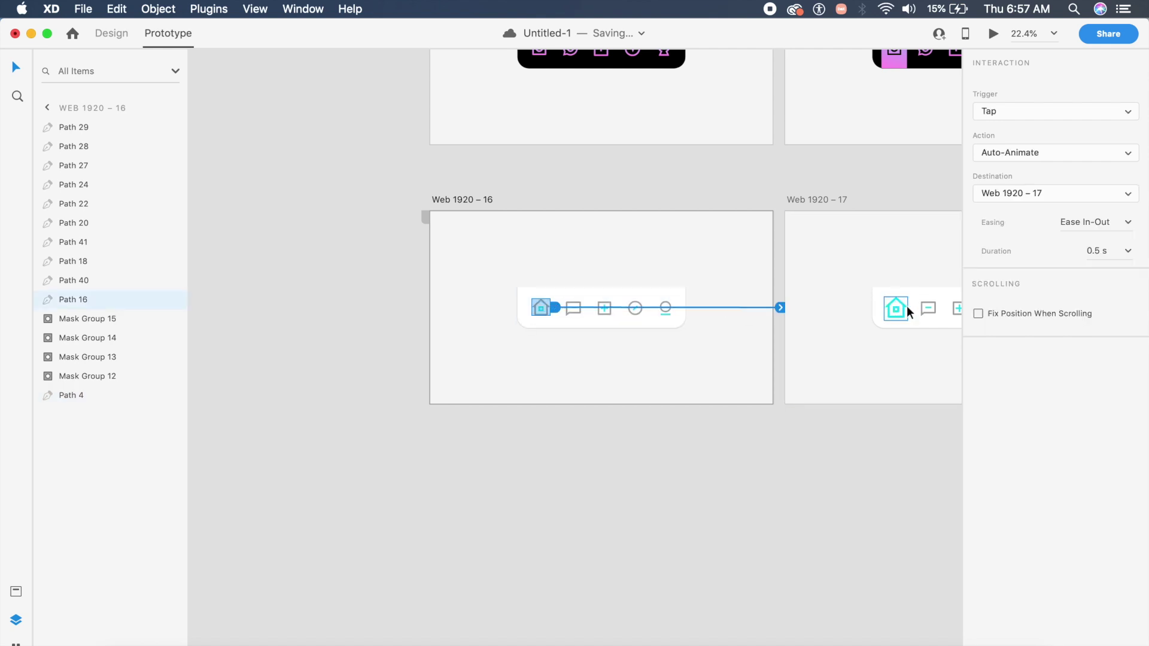
Set the home icon's interaction to Auto-Animate with a duration of 0.4 s
{"action": "left_click", "coordinate": [1111, 153]}
{"action": "left_click", "coordinate": [1088, 152]}
{"action": "left_click", "coordinate": [1114, 251]}
{"action": "type", "text": "0.4"}
{"action": "key", "text": "Return"}
Link the chat icon on Web 1920 – 17 to the Web 1920 – 18 artboard with the same Auto-Animate interaction
{"action": "scroll", "coordinate": [954, 281], "scroll_direction": "right", "scroll_amount": 1}
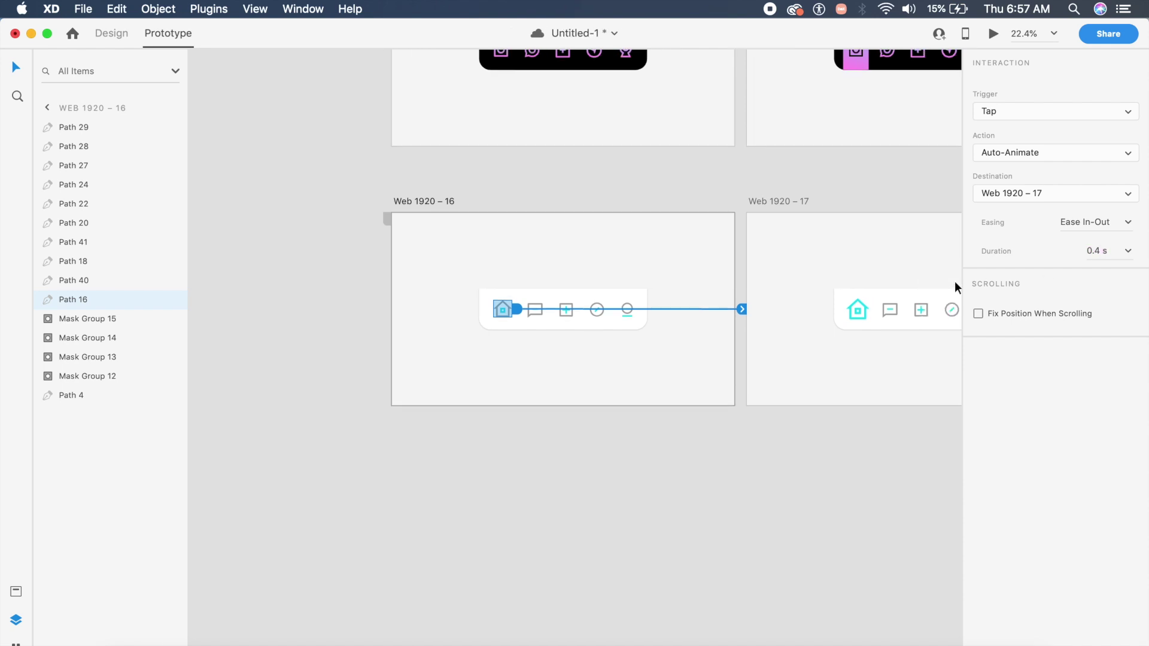
{"action": "scroll", "coordinate": [954, 281], "scroll_direction": "right", "scroll_amount": 10}
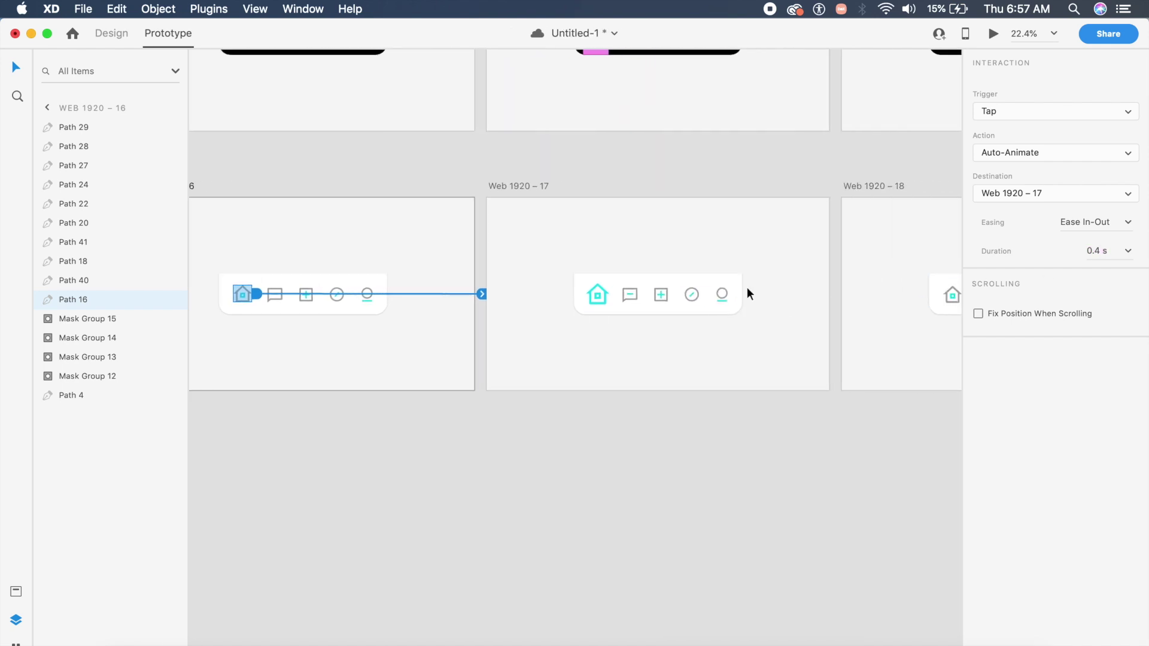
{"action": "double_click", "coordinate": [630, 297]}
{"action": "left_click_drag", "start_coordinate": [644, 296], "coordinate": [874, 285]}
{"action": "scroll", "coordinate": [874, 284], "scroll_direction": "right", "scroll_amount": 5}
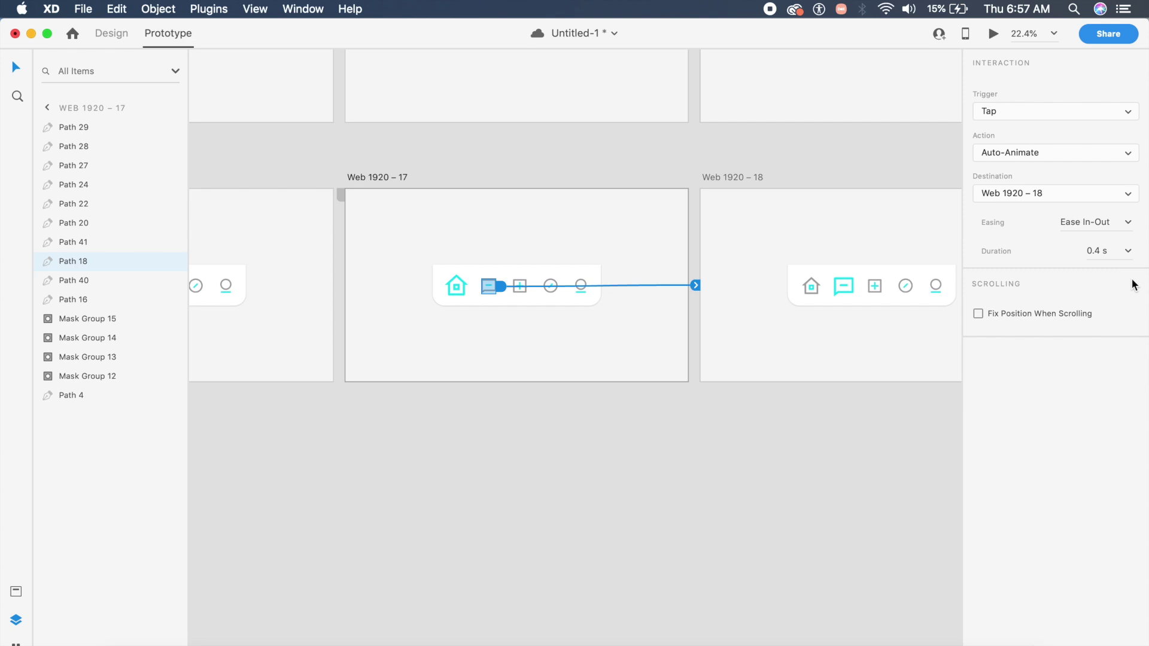
Preview the prototype from Web 1920 – 16, testing the home and chat icon animations, and close the preview
{"action": "left_click", "coordinate": [322, 284]}
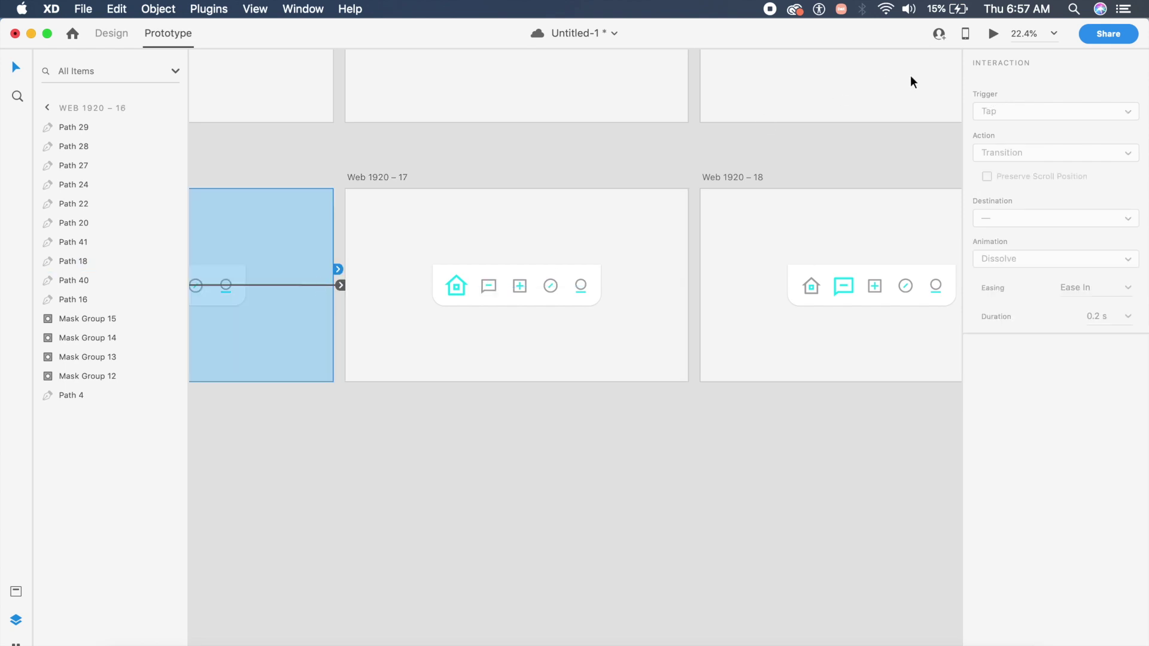
{"action": "left_click", "coordinate": [994, 33]}
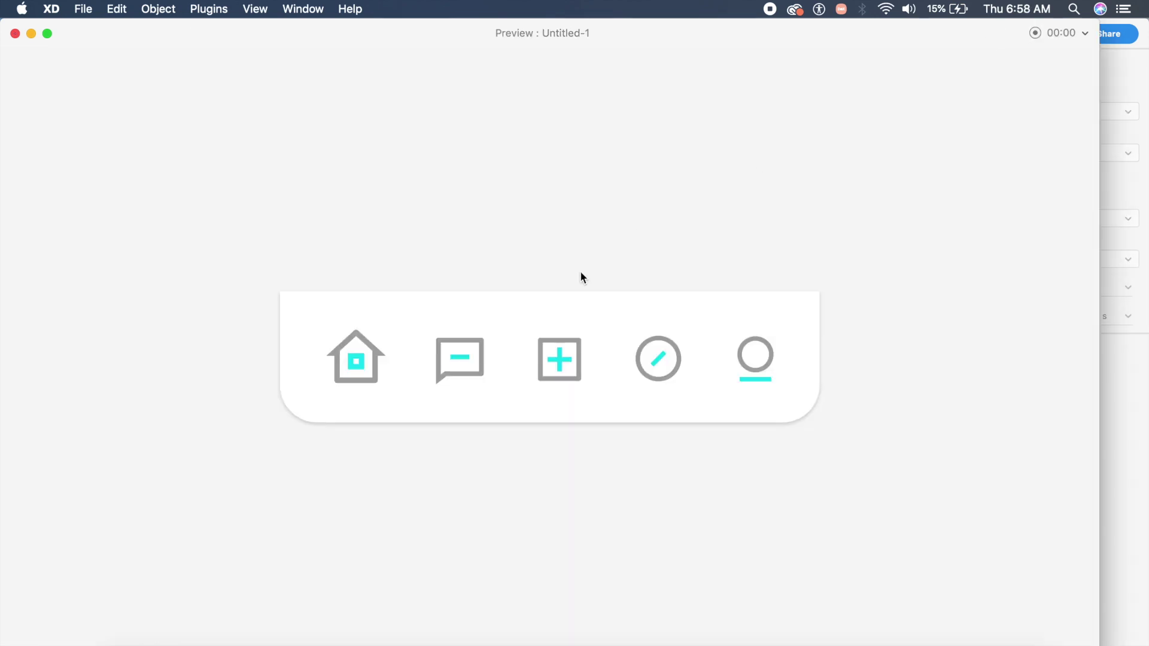
{"action": "left_click", "coordinate": [365, 379]}
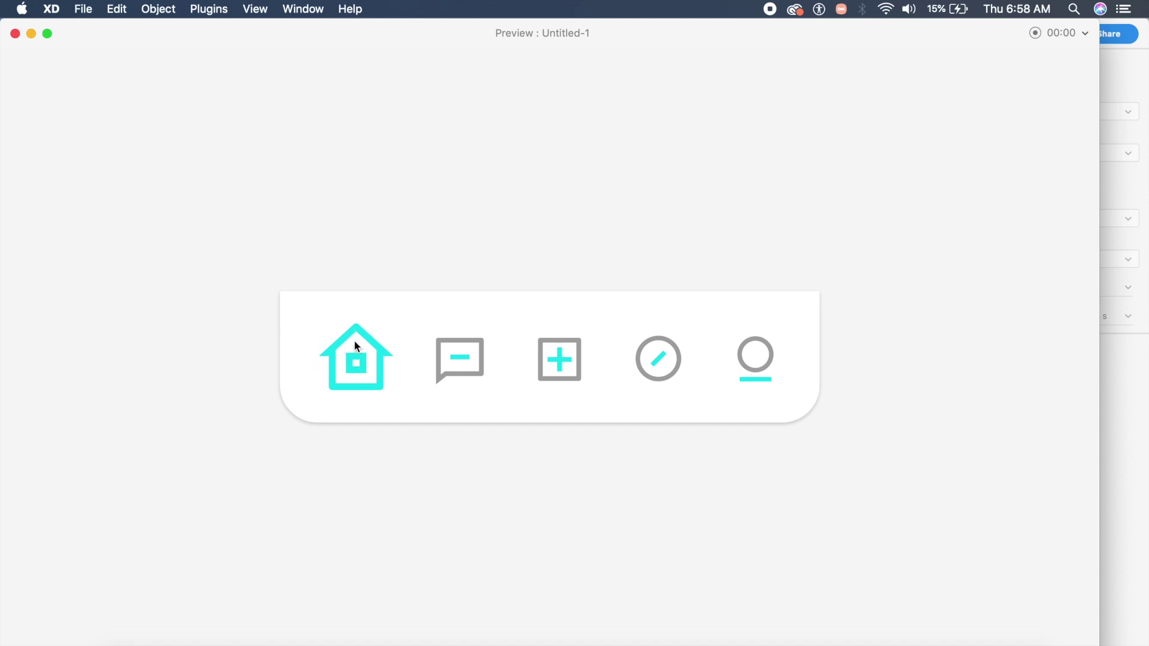
{"action": "left_click", "coordinate": [444, 375]}
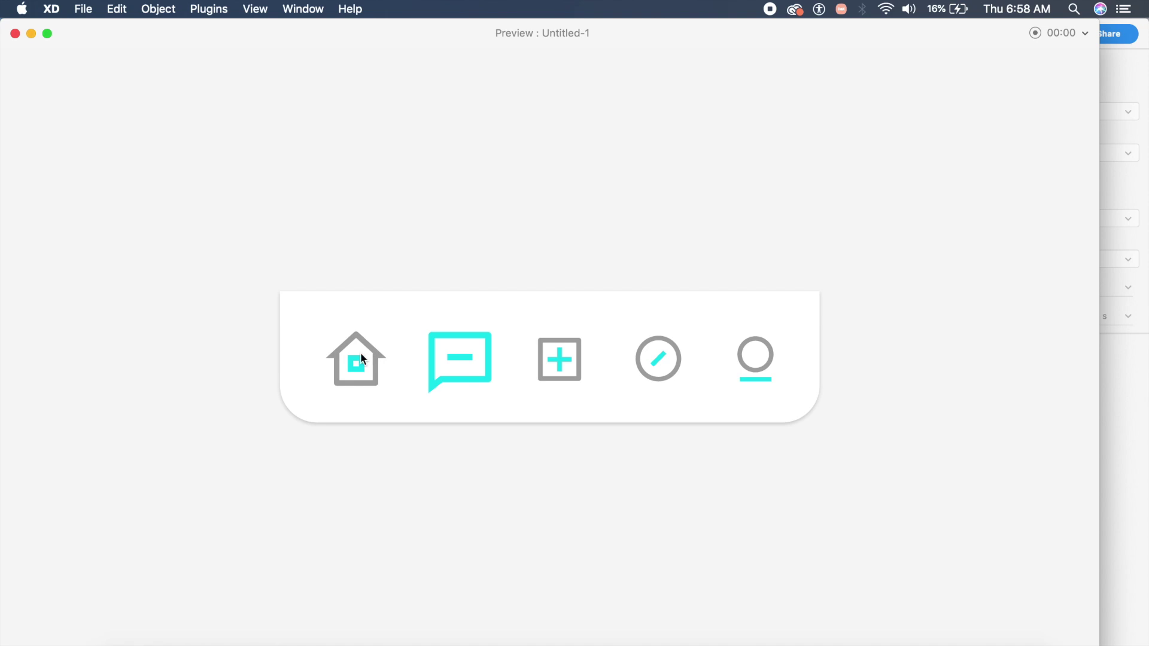
{"action": "left_click", "coordinate": [15, 34]}
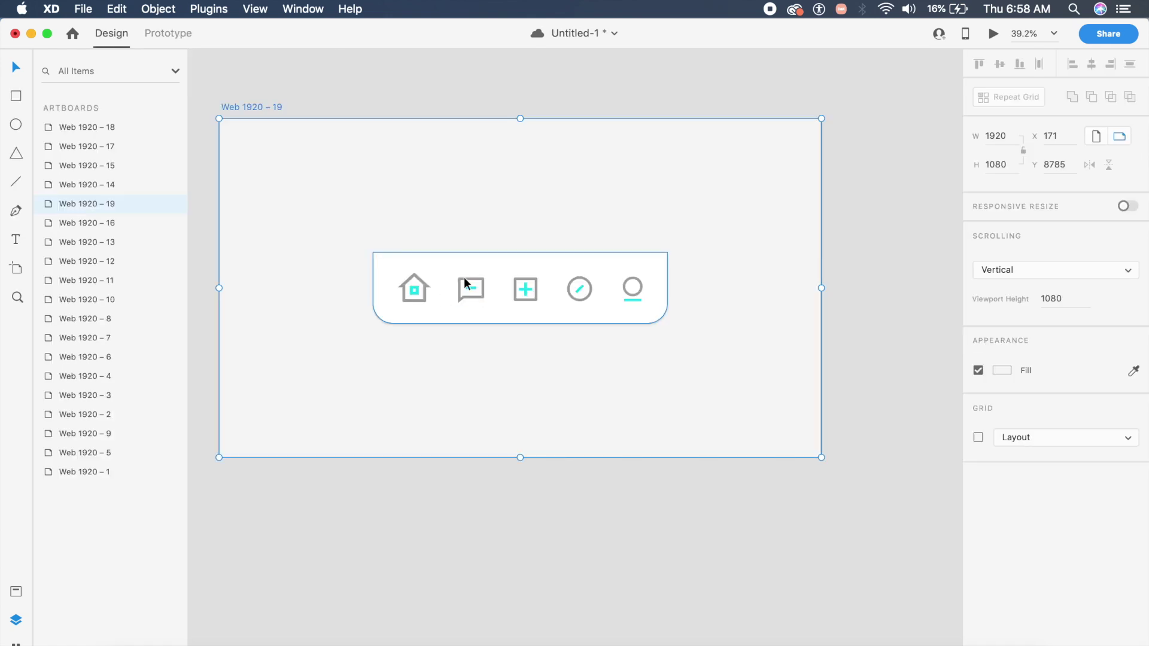
Remove the cyan accents from the Web 1920 – 19 bar and set its five icons to 100% opacity
{"action": "scroll", "coordinate": [465, 278], "scroll_direction": "up", "scroll_amount": 5}
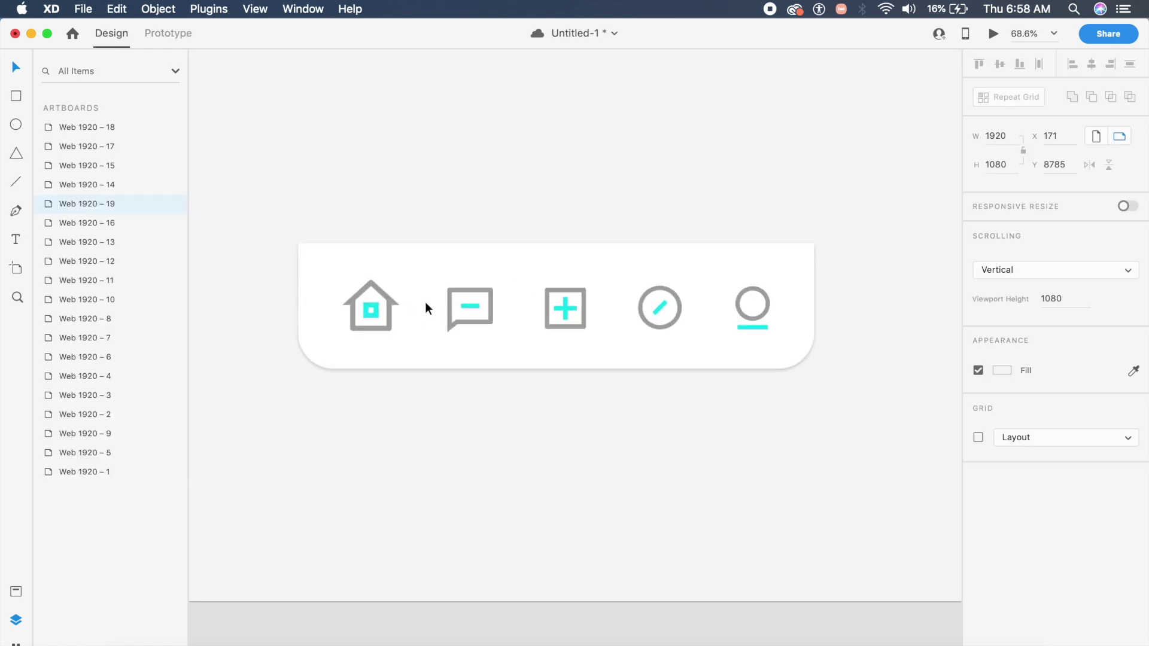
{"action": "left_click", "coordinate": [387, 323]}
{"action": "left_click", "coordinate": [450, 323], "text": "shift"}
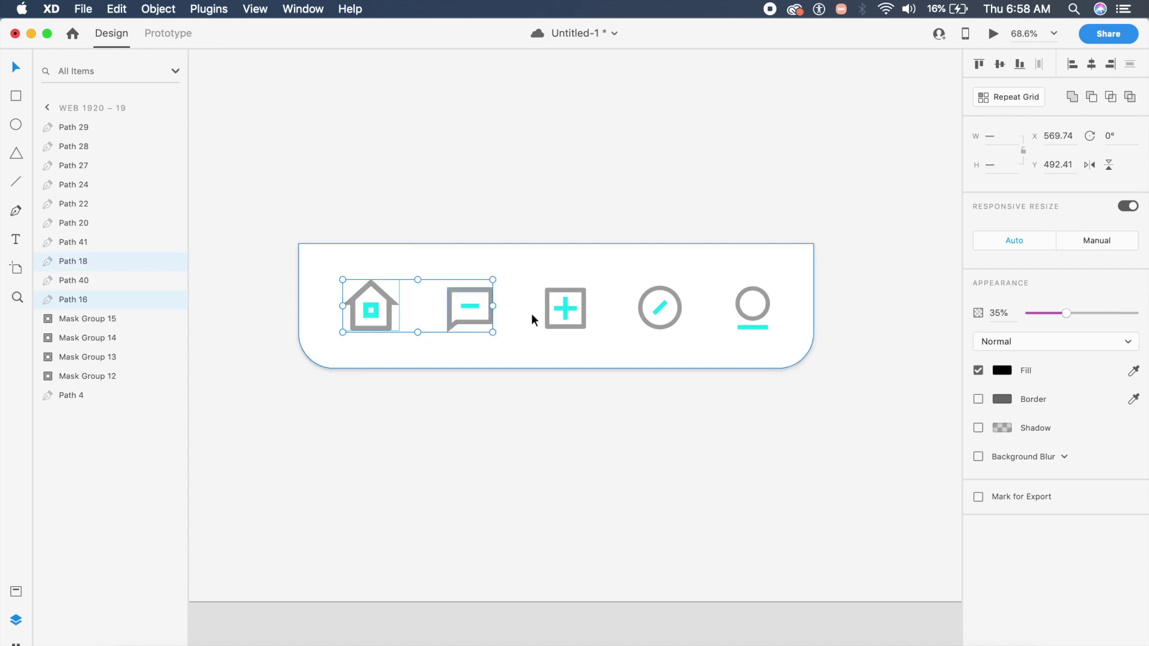
{"action": "left_click", "coordinate": [547, 317], "text": "shift"}
{"action": "left_click", "coordinate": [646, 319], "text": "shift"}
{"action": "left_click", "coordinate": [751, 308], "text": "shift"}
{"action": "scroll", "coordinate": [580, 401], "scroll_direction": "down", "scroll_amount": 3}
{"action": "scroll", "coordinate": [582, 390], "scroll_direction": "up", "scroll_amount": 3}
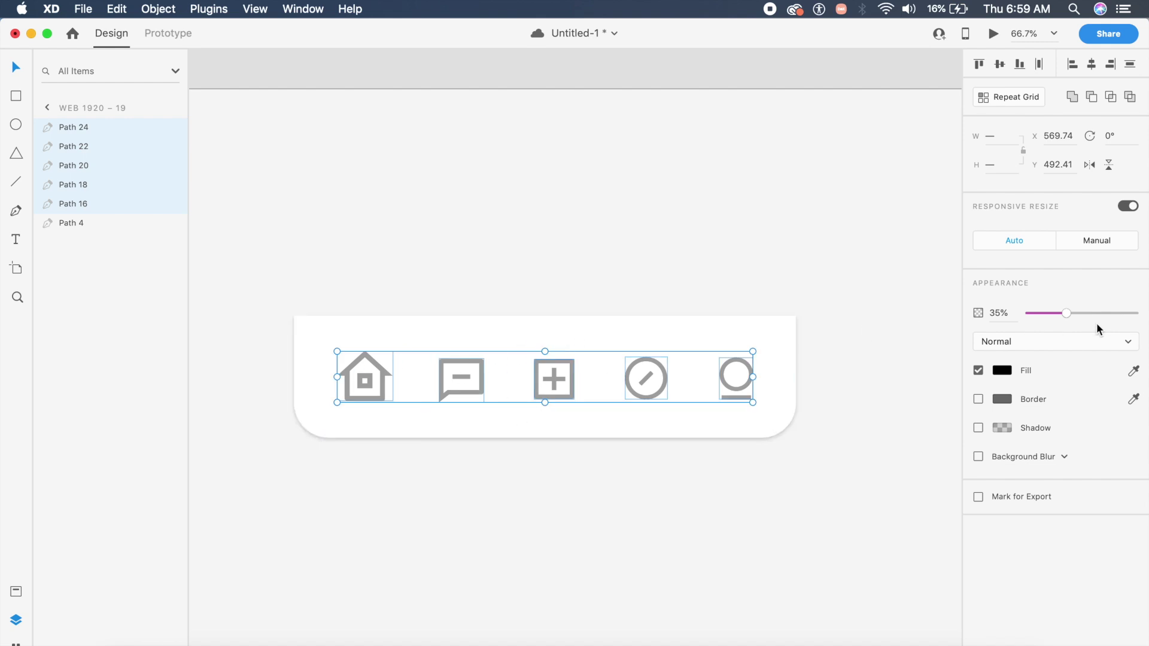
{"action": "left_click", "coordinate": [1066, 314]}
{"action": "left_click_drag", "start_coordinate": [1066, 315], "coordinate": [1137, 313]}
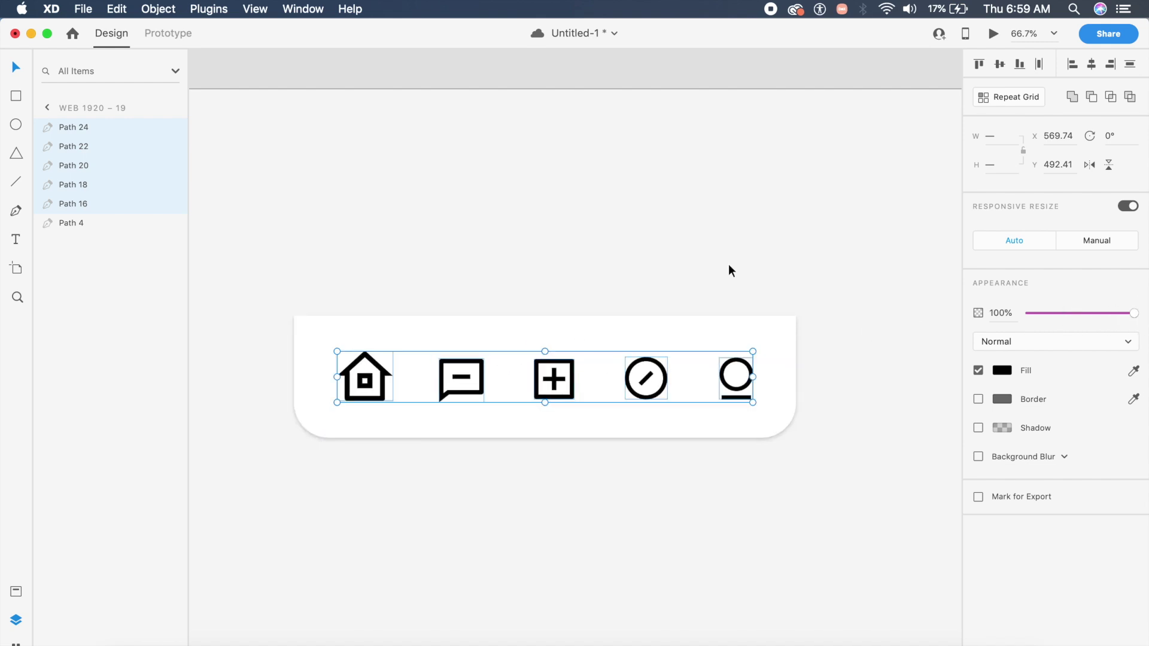
{"action": "left_click", "coordinate": [531, 263]}
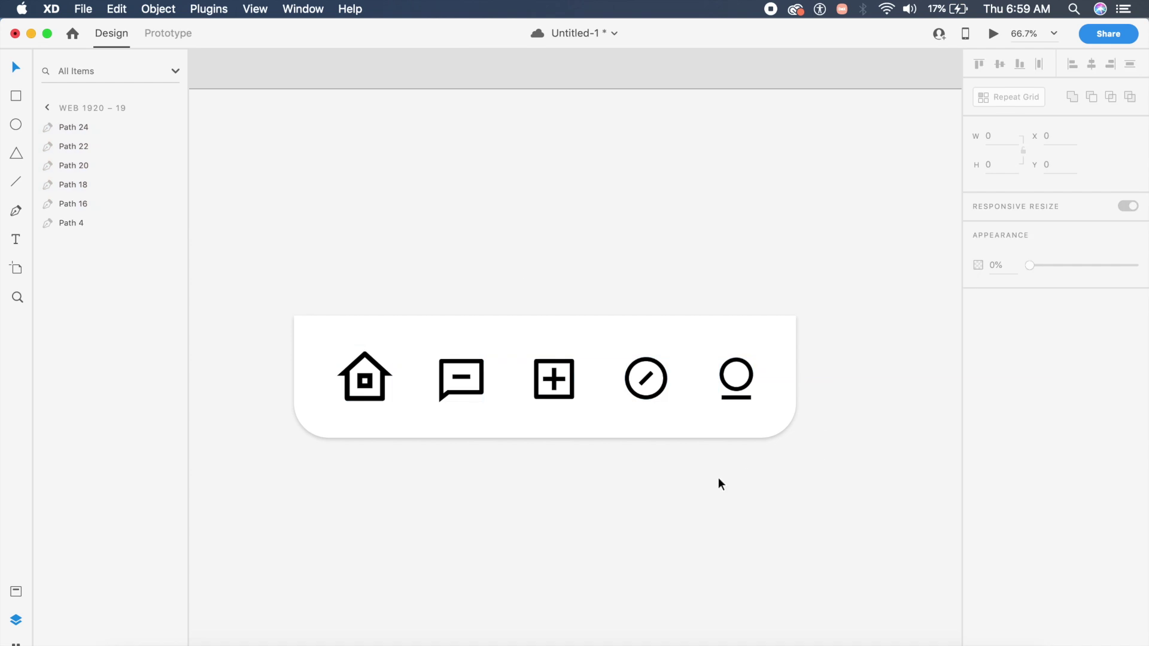
Save the document and draw a 228 × 230 rectangle over the home icon, filling the bar's left end
{"action": "key", "text": "r"}
{"action": "key", "text": "super+s"}
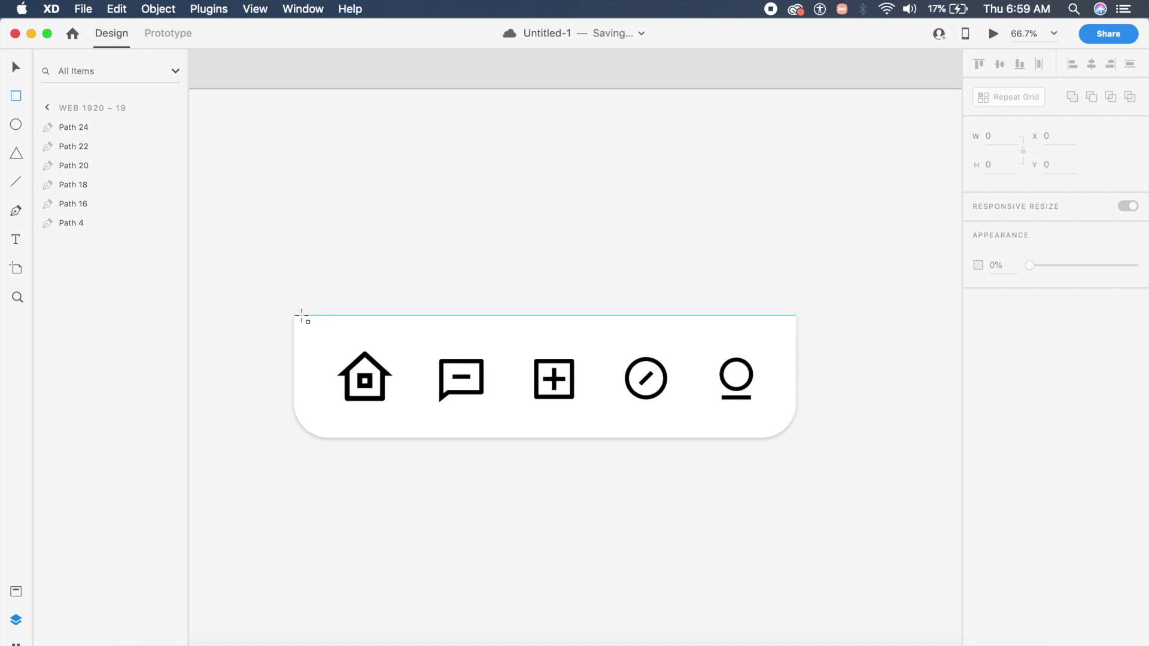
{"action": "left_click_drag", "start_coordinate": [296, 316], "coordinate": [415, 438]}
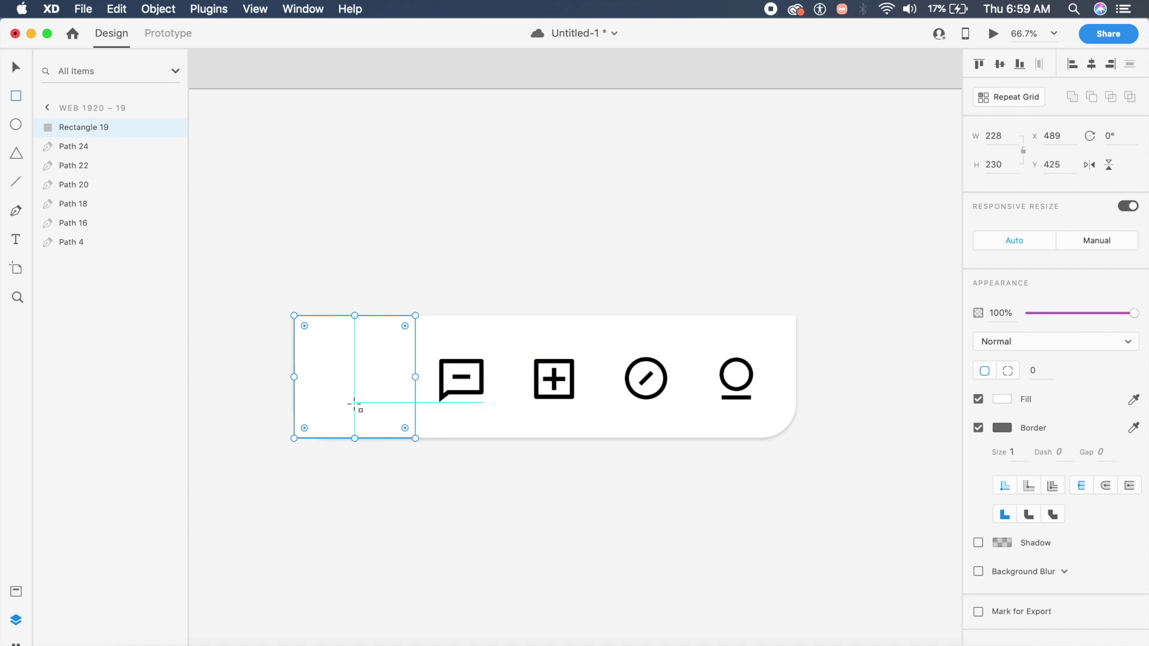
{"action": "key", "text": "Escape"}
Give only the rectangle's bottom-left corner a radius of 50 to match the rounded bar
{"action": "left_click", "coordinate": [324, 430]}
{"action": "left_click", "coordinate": [1009, 372]}
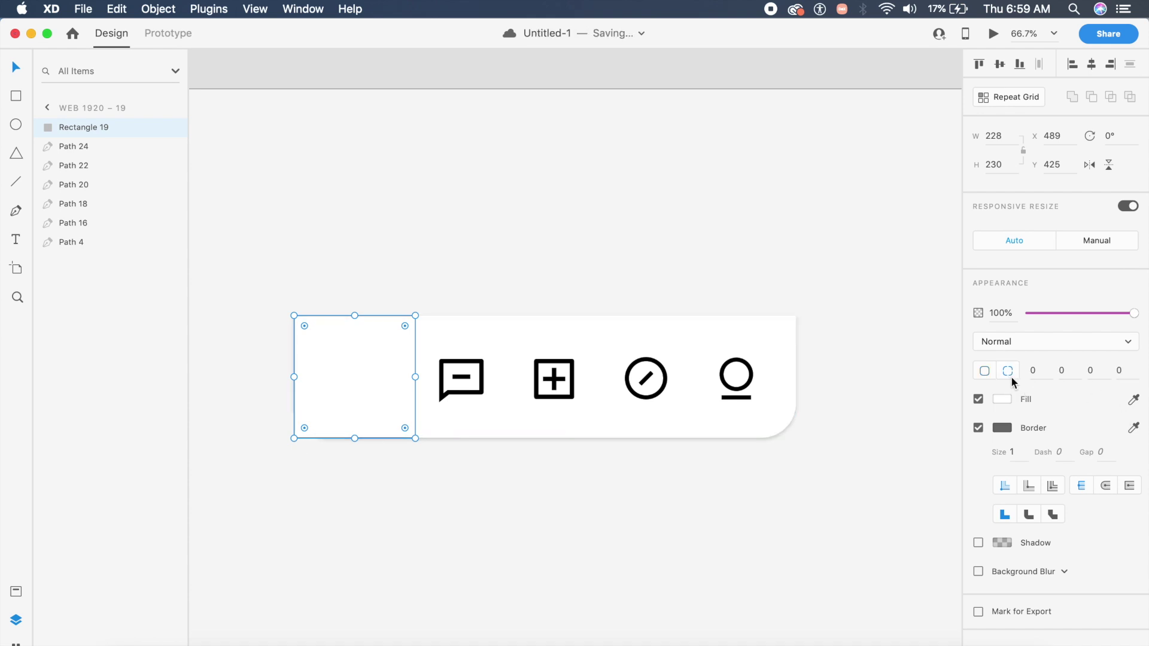
{"action": "left_click", "coordinate": [1119, 372]}
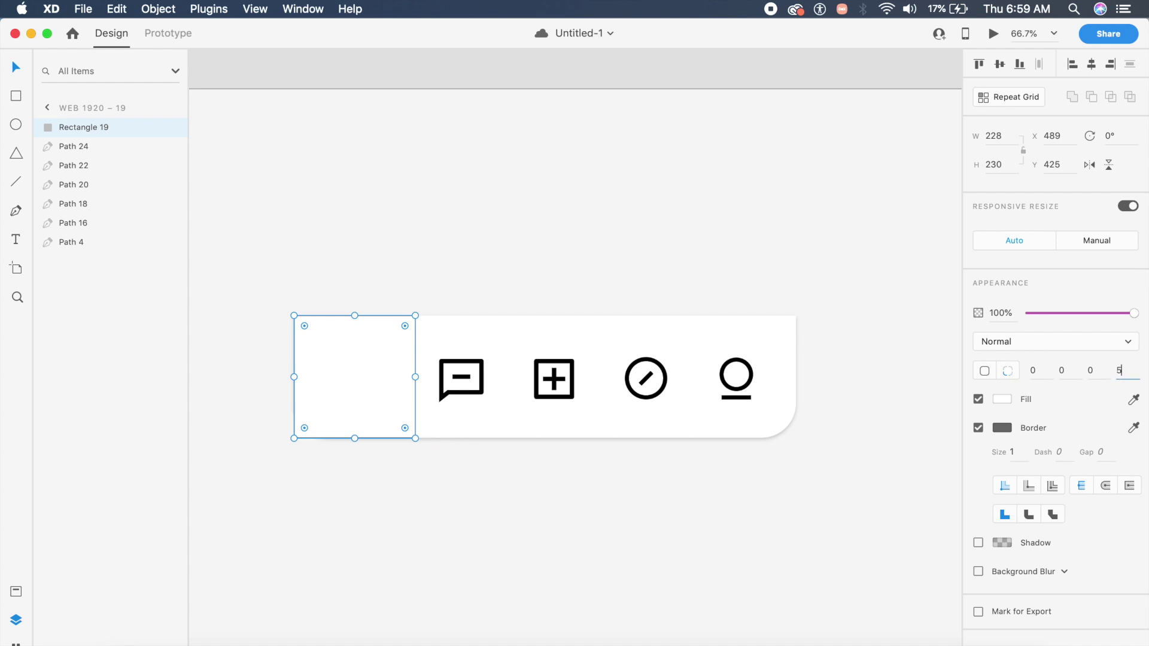
{"action": "key", "text": "Return"}
{"action": "left_click_drag", "start_coordinate": [376, 409], "coordinate": [382, 402]}
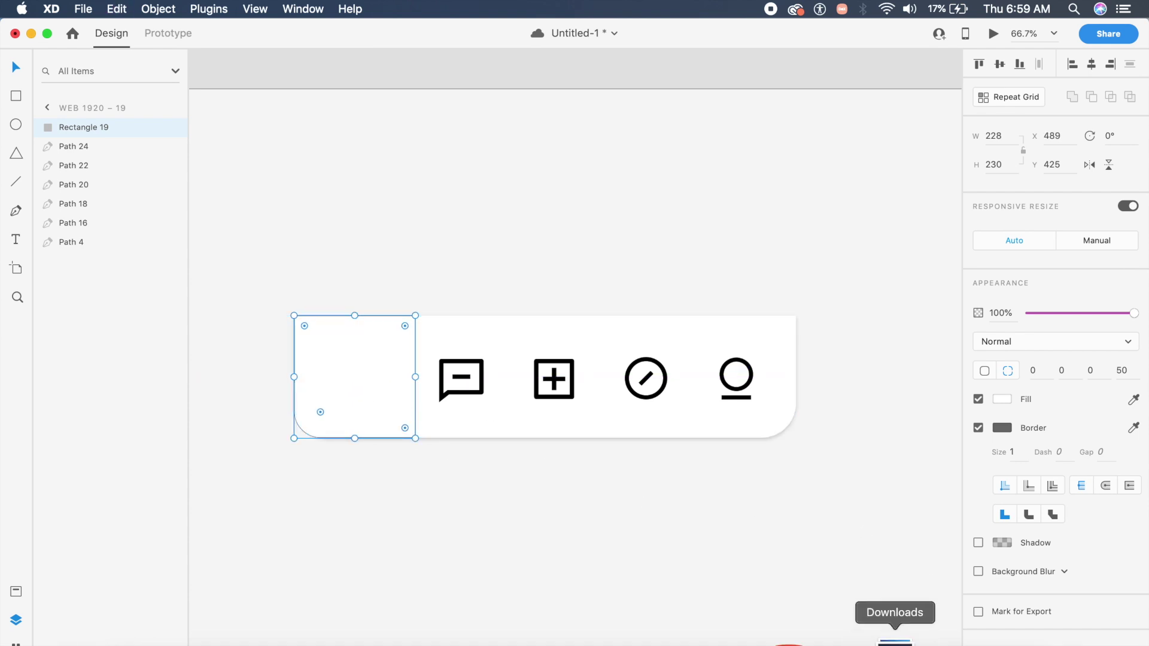
Fill the rectangle over the home icon with the pink-sky mountain photo from the Downloads folder
{"action": "left_click", "coordinate": [897, 640]}
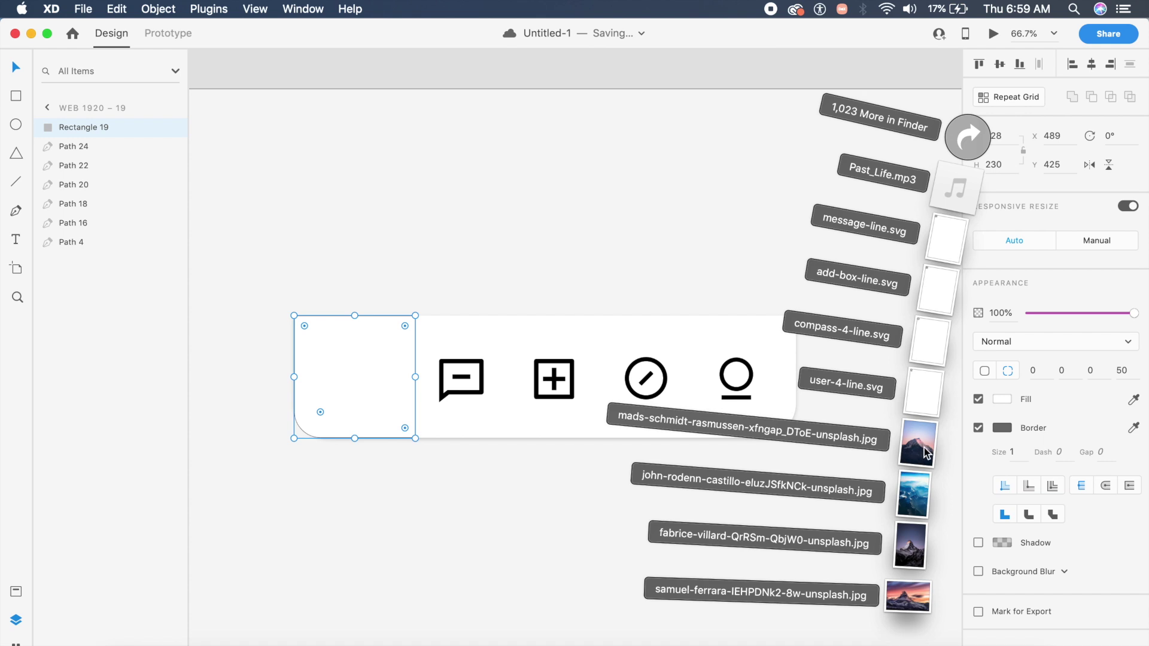
{"action": "left_click", "coordinate": [920, 450]}
{"action": "left_click_drag", "start_coordinate": [920, 451], "coordinate": [368, 407]}
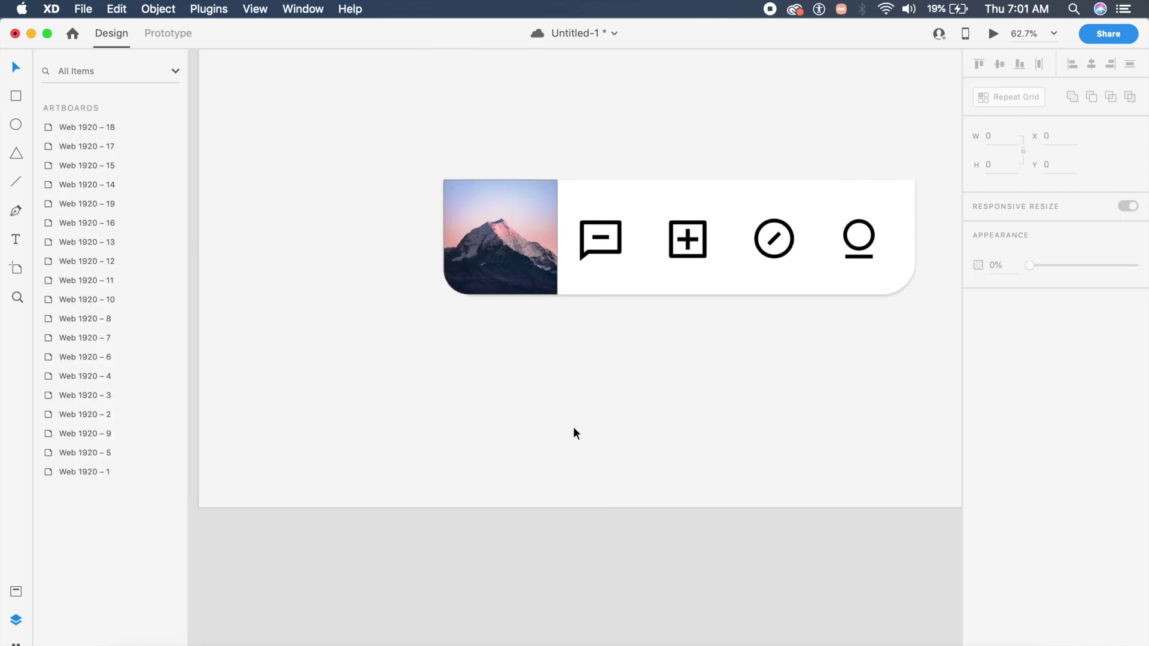
Draw a 233 × 230 rectangle covering the mountain photo at the bar's left end
{"action": "scroll", "coordinate": [573, 426], "scroll_direction": "up", "scroll_amount": 3}
{"action": "scroll", "coordinate": [574, 426], "scroll_direction": "up", "scroll_amount": 2}
{"action": "scroll", "coordinate": [574, 428], "scroll_direction": "up", "scroll_amount": 1}
{"action": "key", "text": "r"}
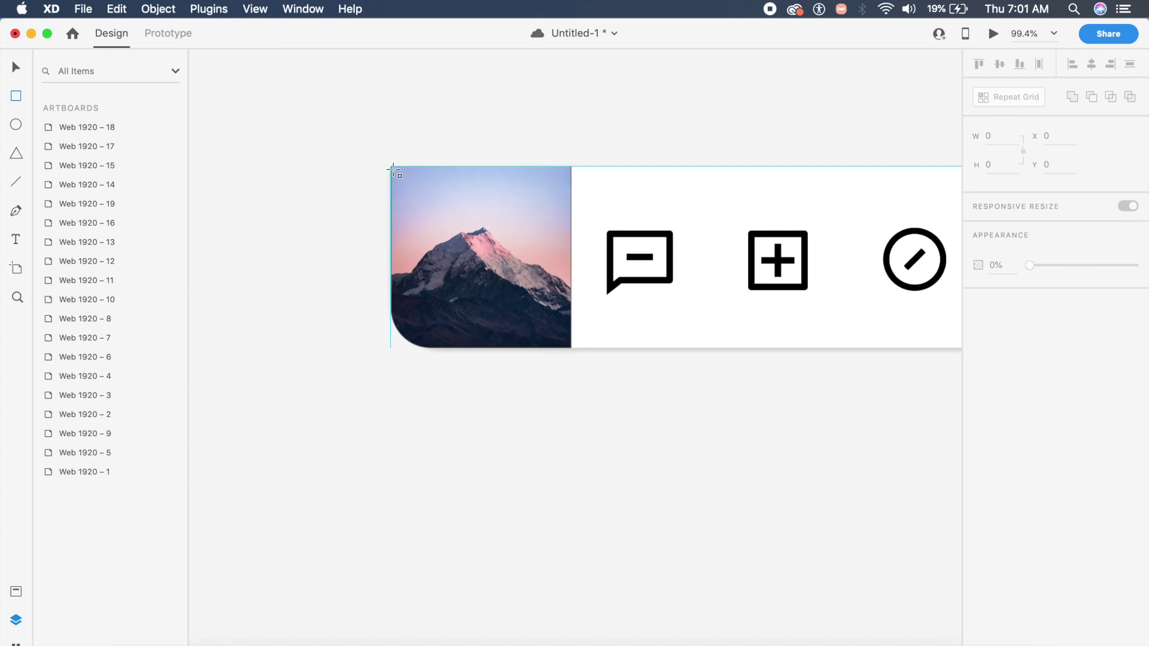
{"action": "mouse_move", "coordinate": [392, 169]}
{"action": "left_mouse_down"}
{"action": "mouse_move", "coordinate": [521, 198]}
{"action": "mouse_move", "coordinate": [585, 380]}
{"action": "mouse_move", "coordinate": [576, 351]}
{"action": "left_mouse_up"}
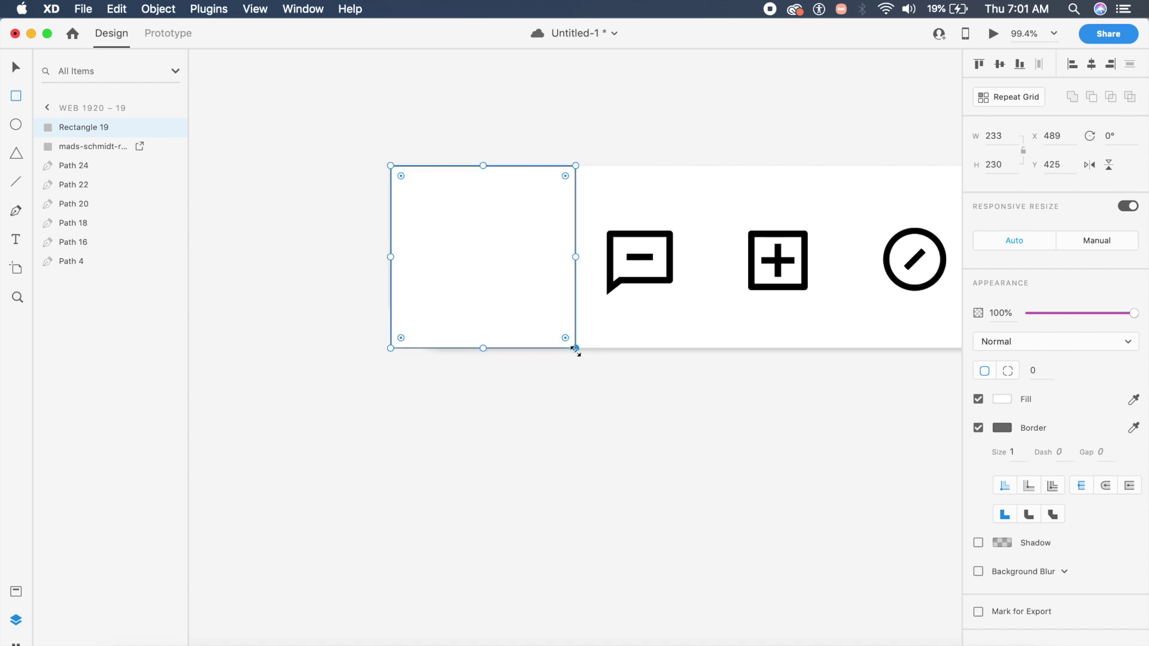
Select the new rectangle together with the mountain photo and mask the photo with the rectangle
{"action": "key", "text": "Escape"}
{"action": "key", "text": "v"}
{"action": "left_click", "coordinate": [535, 322]}
{"action": "left_click", "coordinate": [89, 149], "text": "shift"}
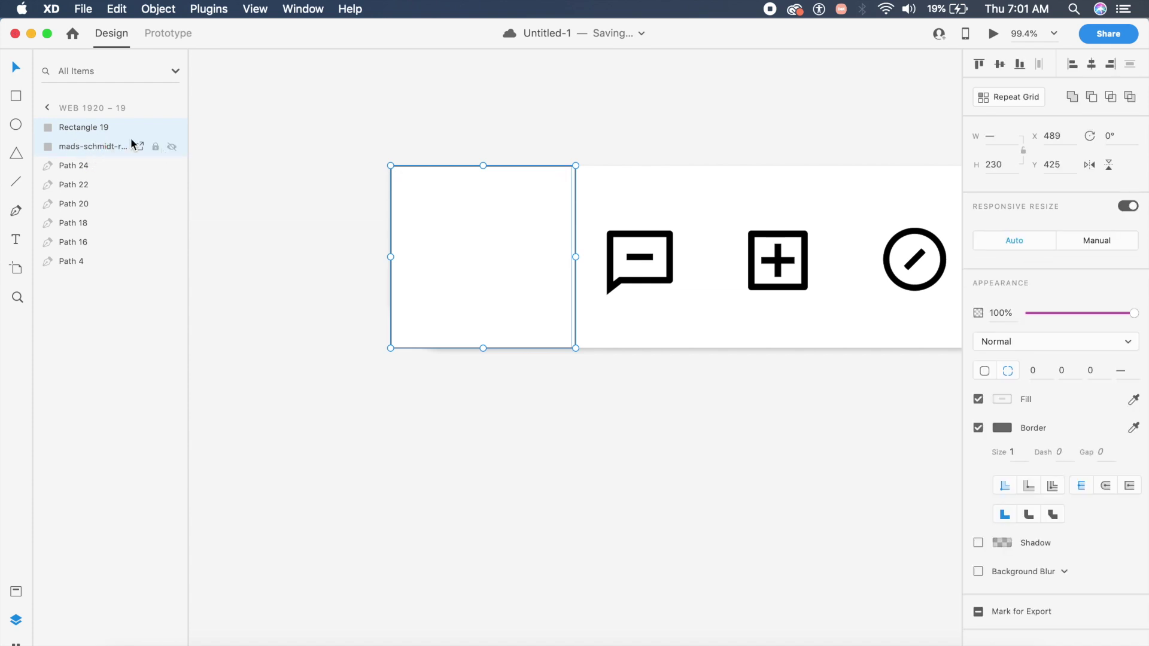
{"action": "key", "text": "super+shift+m"}
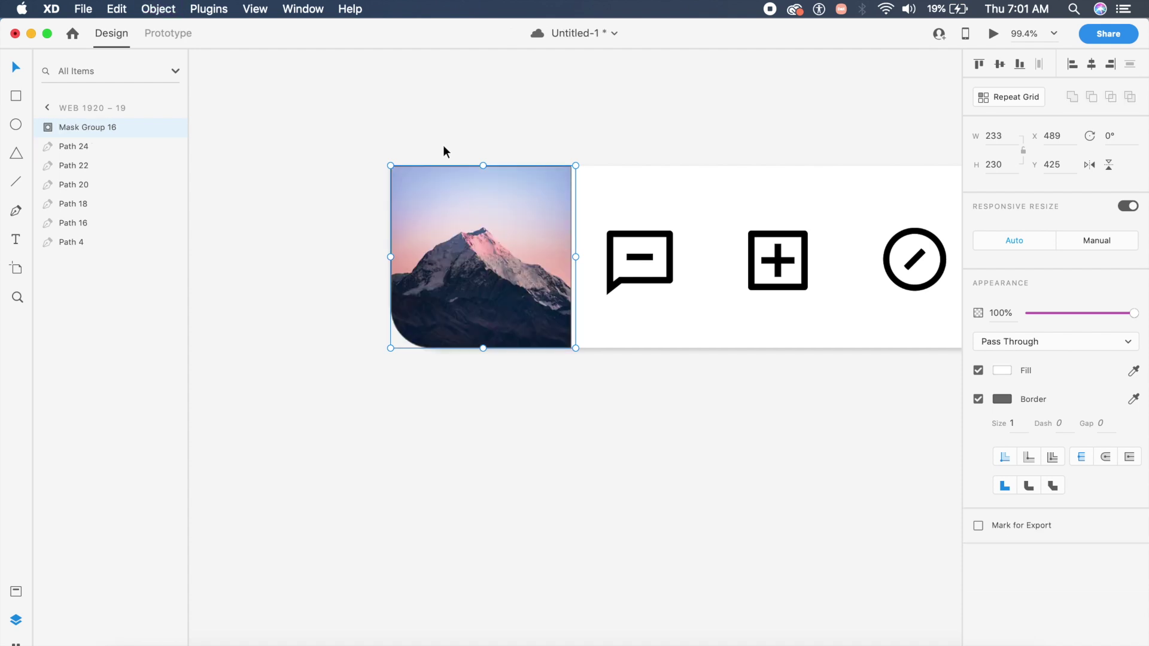
Set the masked mountain photo's blend mode to Overlay
{"action": "left_click", "coordinate": [495, 293]}
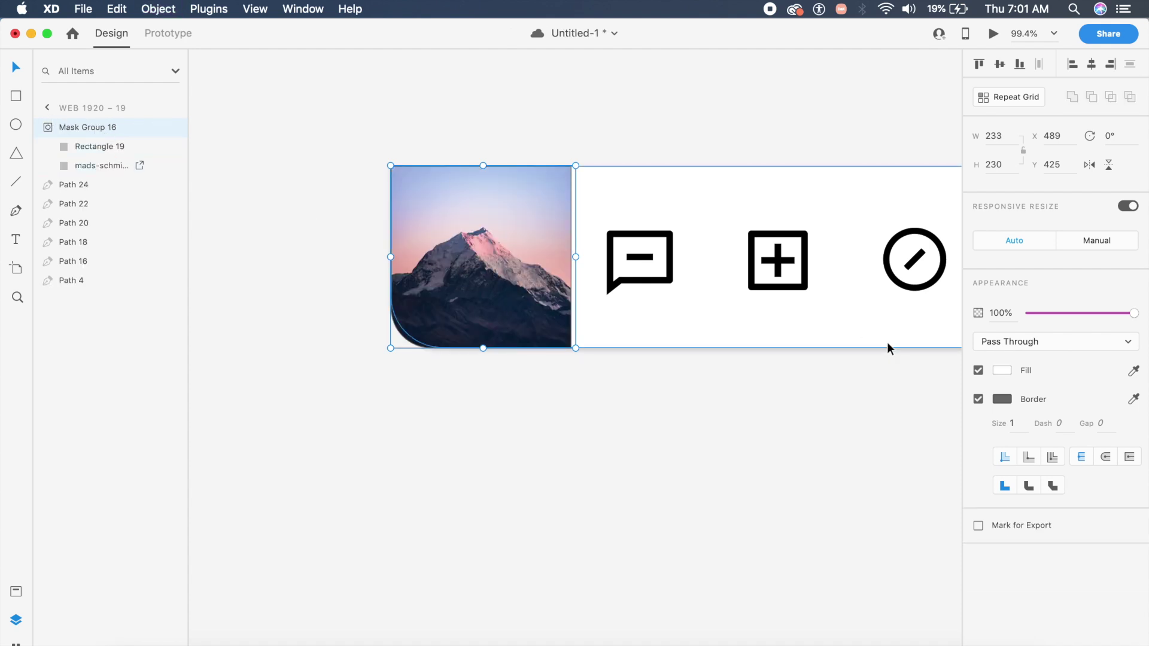
{"action": "left_click", "coordinate": [1036, 343]}
{"action": "left_click", "coordinate": [1015, 472]}
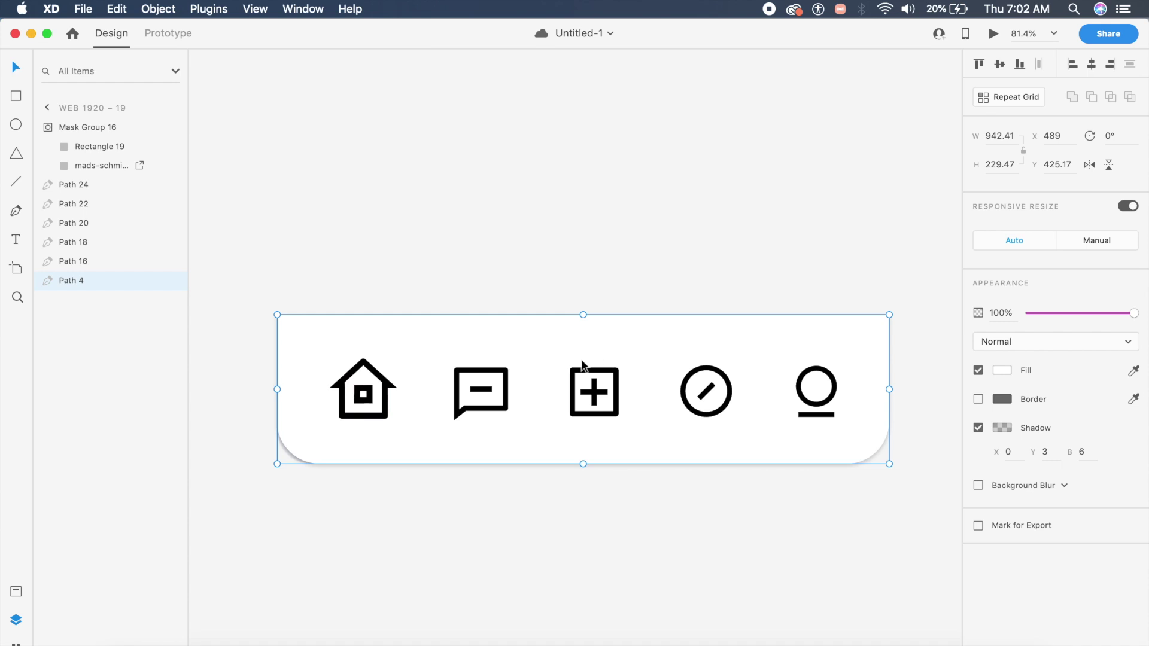
Change the bar's fill to light gray #D0D0D0
{"action": "left_click", "coordinate": [1003, 370]}
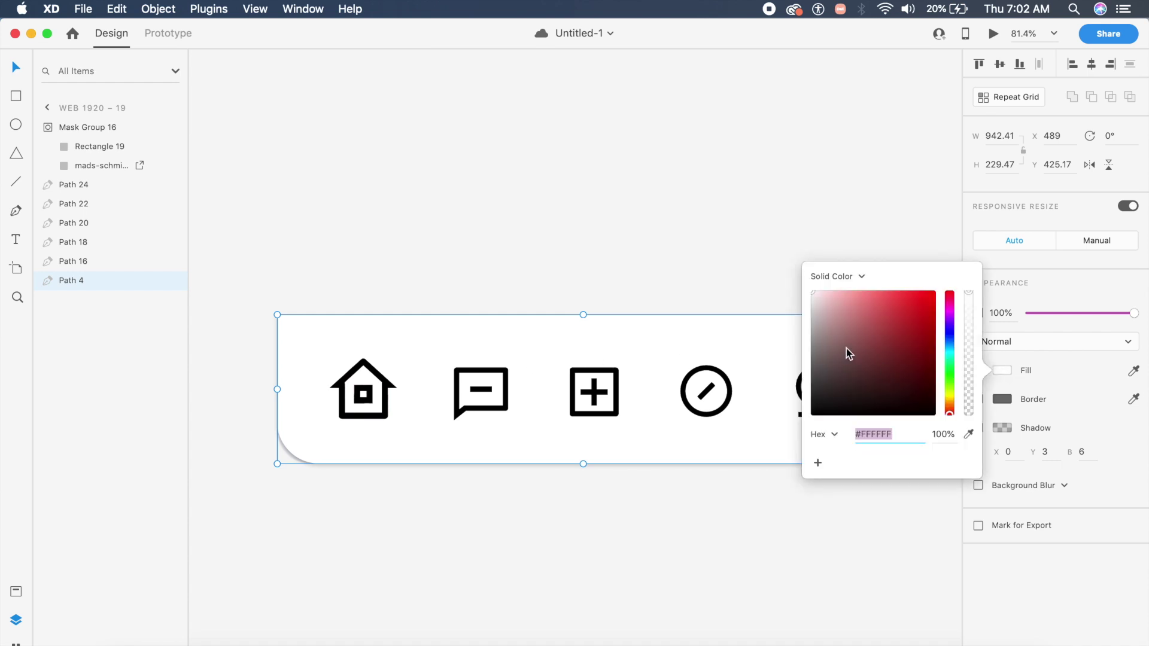
{"action": "mouse_move", "coordinate": [811, 302]}
{"action": "left_mouse_down"}
{"action": "mouse_move", "coordinate": [802, 327]}
{"action": "mouse_move", "coordinate": [796, 318]}
{"action": "left_mouse_up"}
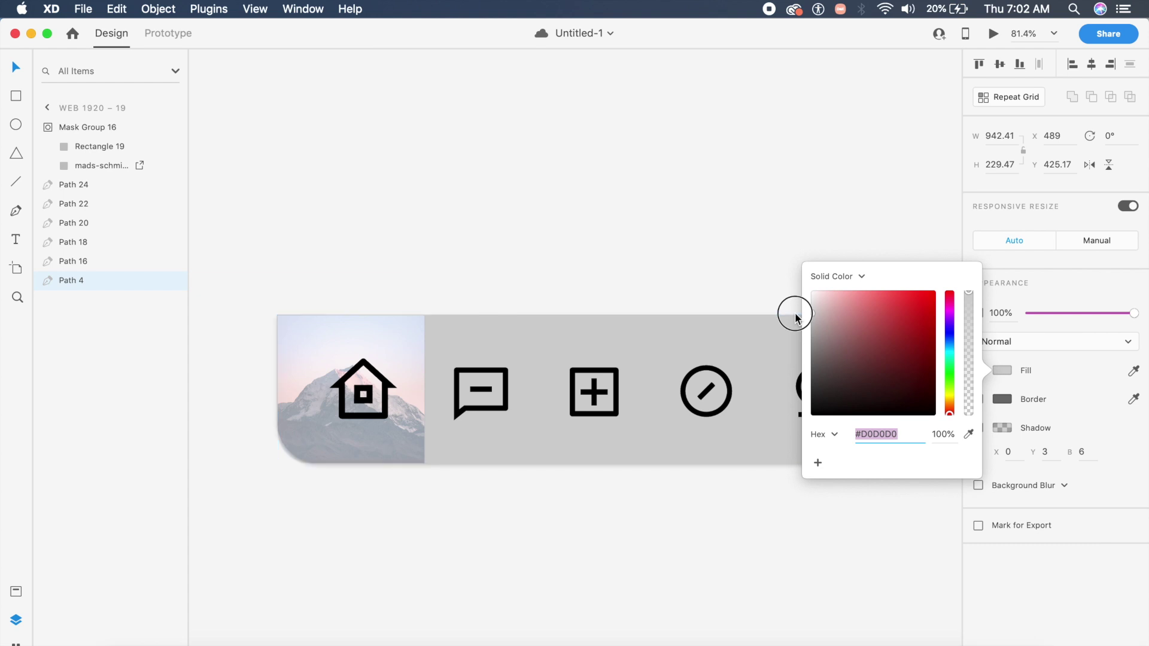
{"action": "left_click", "coordinate": [436, 226]}
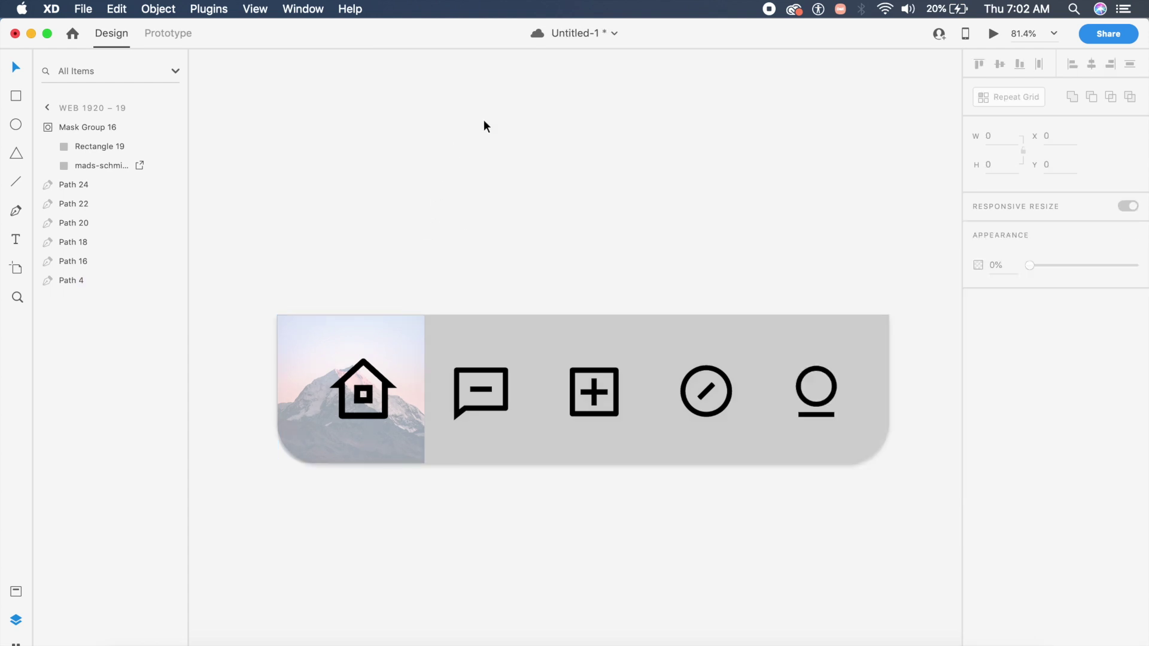
Set the home icon's fill to gray #838383
{"action": "left_click", "coordinate": [388, 399]}
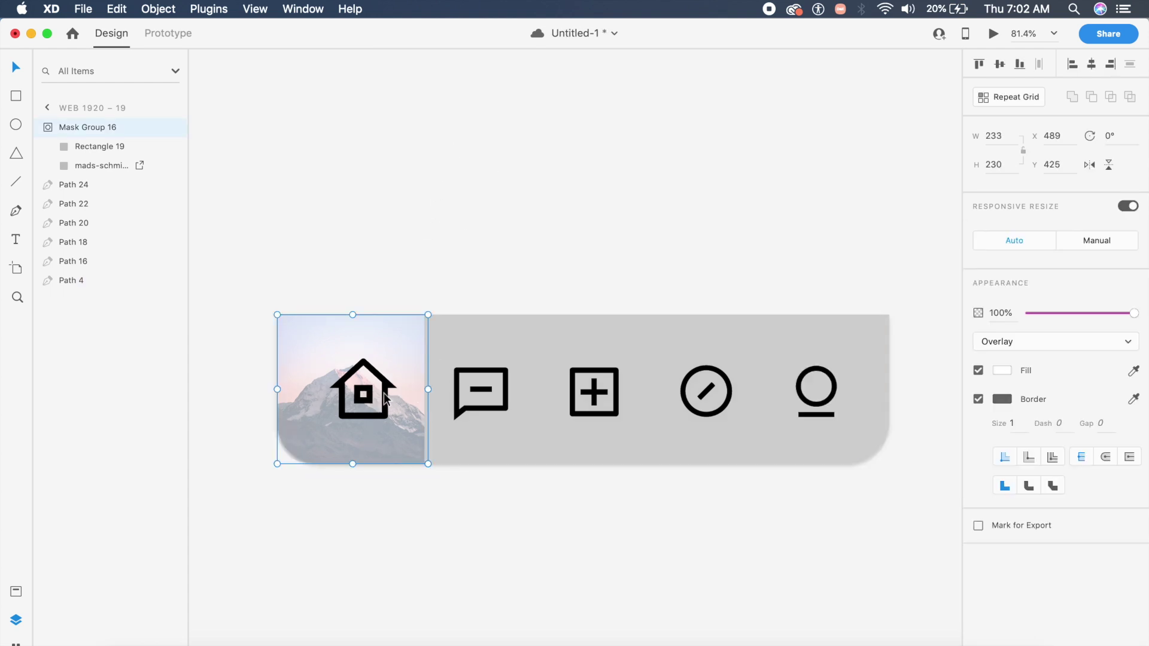
{"action": "left_click", "coordinate": [97, 184]}
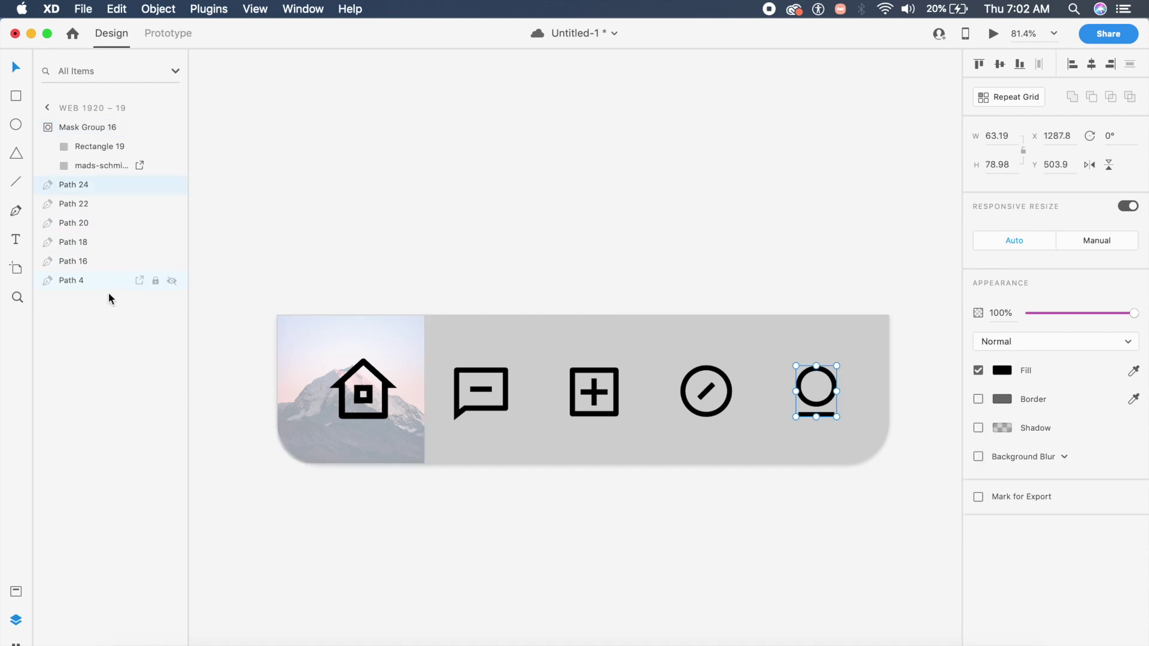
{"action": "left_click", "coordinate": [106, 283]}
{"action": "left_click", "coordinate": [99, 263]}
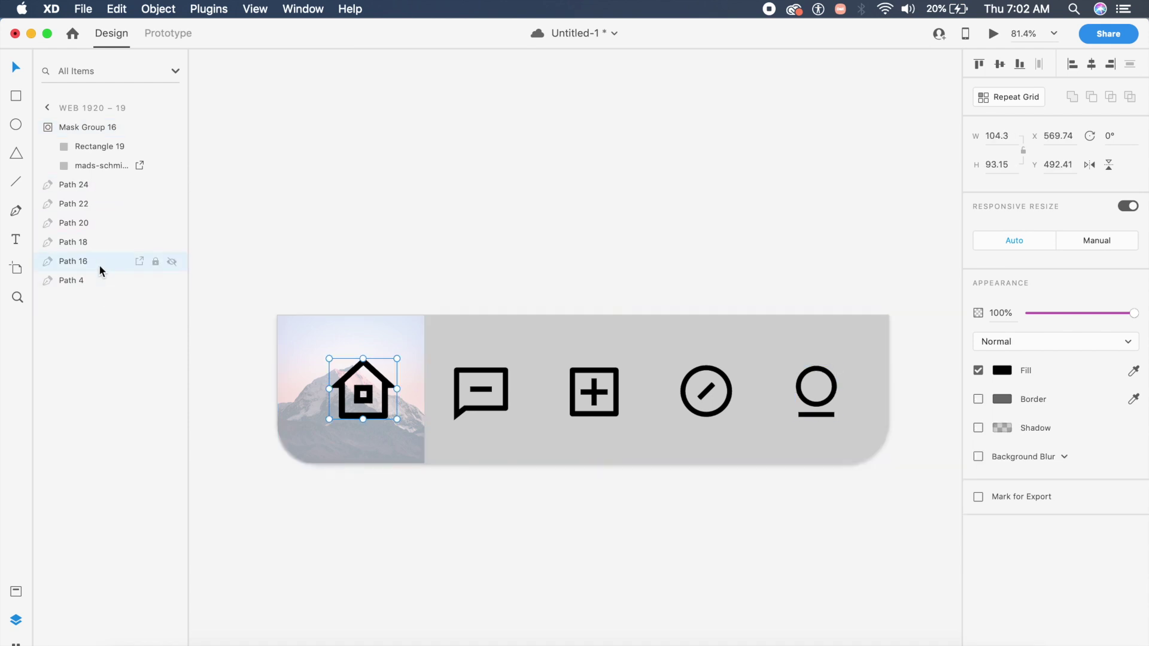
{"action": "left_click", "coordinate": [1002, 371]}
{"action": "left_click", "coordinate": [830, 319]}
{"action": "left_click_drag", "start_coordinate": [814, 322], "coordinate": [804, 347]}
{"action": "scroll", "coordinate": [357, 410], "scroll_direction": "up", "scroll_amount": 5}
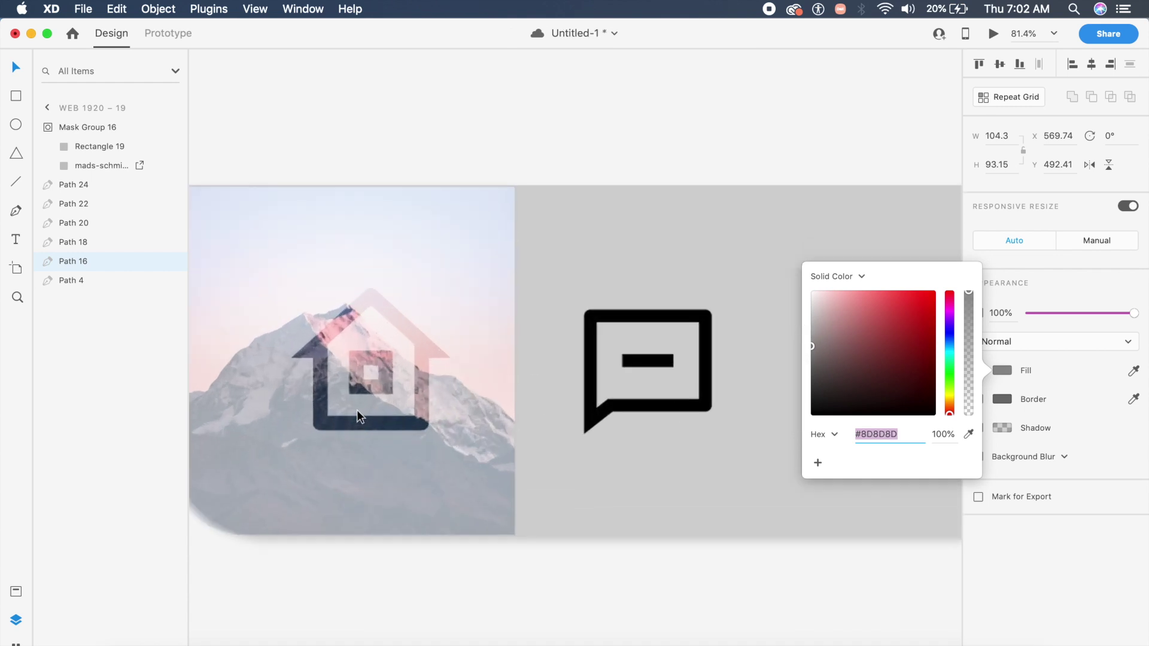
{"action": "scroll", "coordinate": [439, 401], "scroll_direction": "down", "scroll_amount": 3}
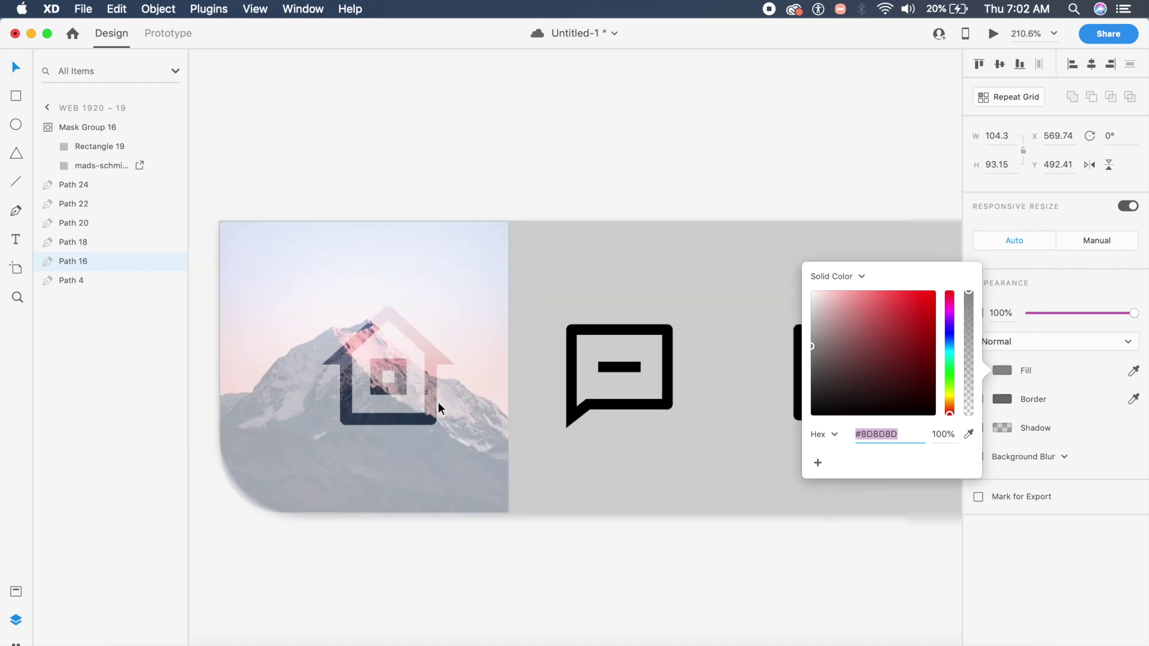
{"action": "left_click", "coordinate": [812, 351]}
{"action": "left_click_drag", "start_coordinate": [813, 351], "coordinate": [808, 352]}
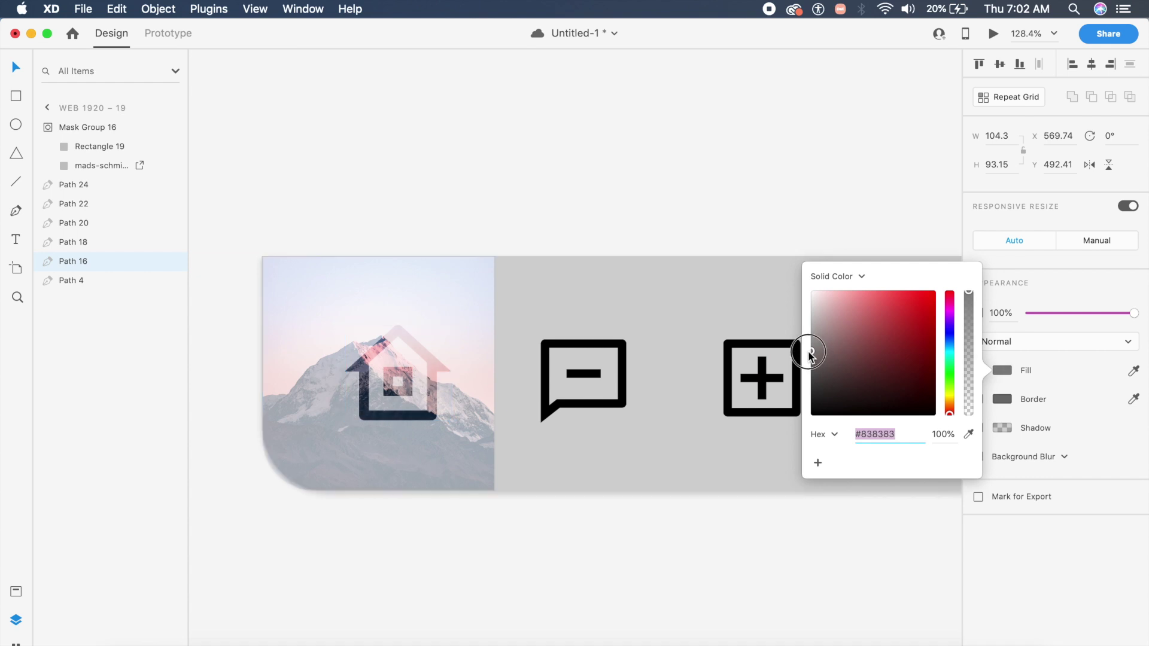
{"action": "left_click", "coordinate": [472, 108]}
Duplicate the masked mountain photo over the chat icon, placing the copy at X 712, Y 425
{"action": "scroll", "coordinate": [485, 155], "scroll_direction": "down", "scroll_amount": 4}
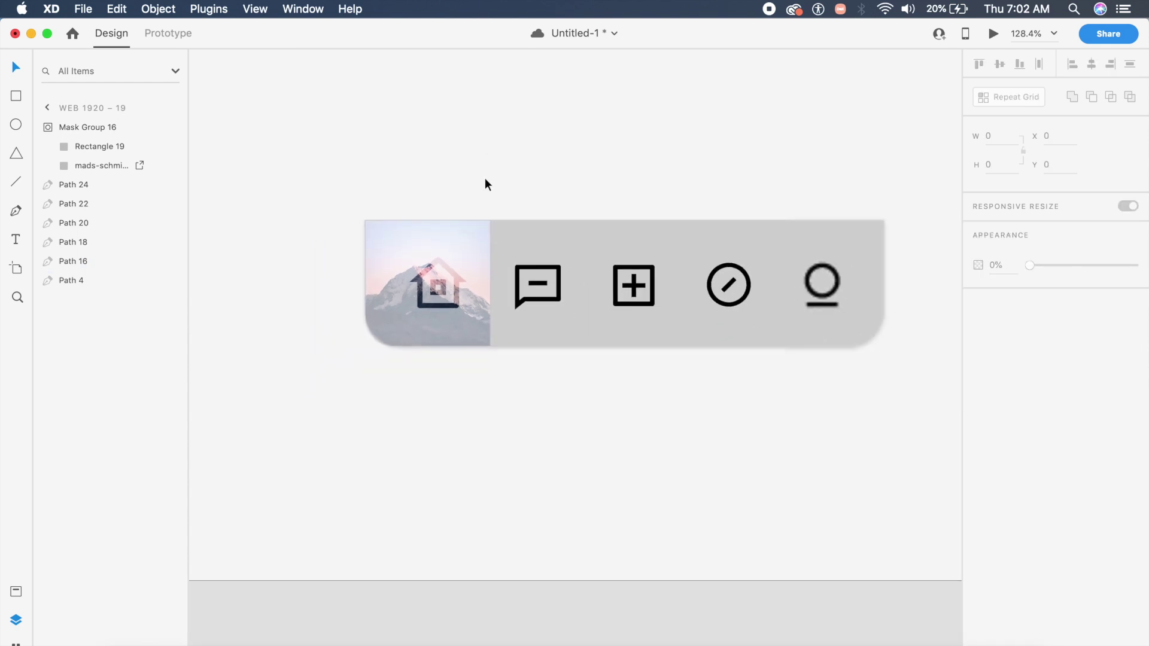
{"action": "scroll", "coordinate": [462, 297], "scroll_direction": "up", "scroll_amount": 3}
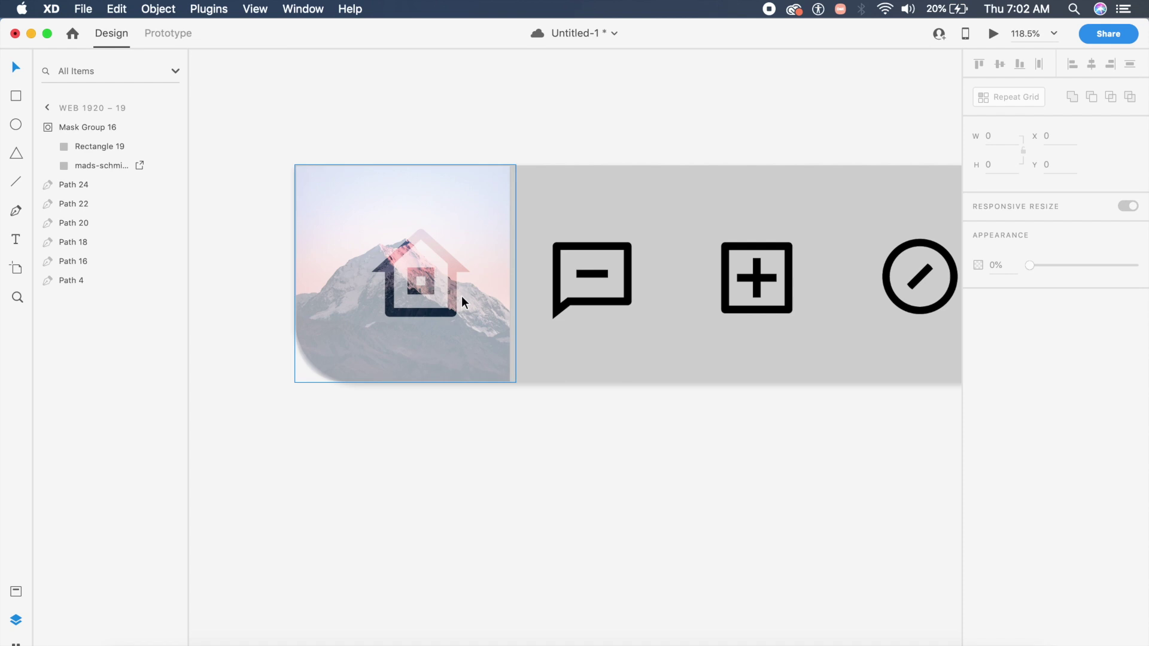
{"action": "left_click_drag", "start_coordinate": [497, 319], "coordinate": [708, 325], "text": "alt"}
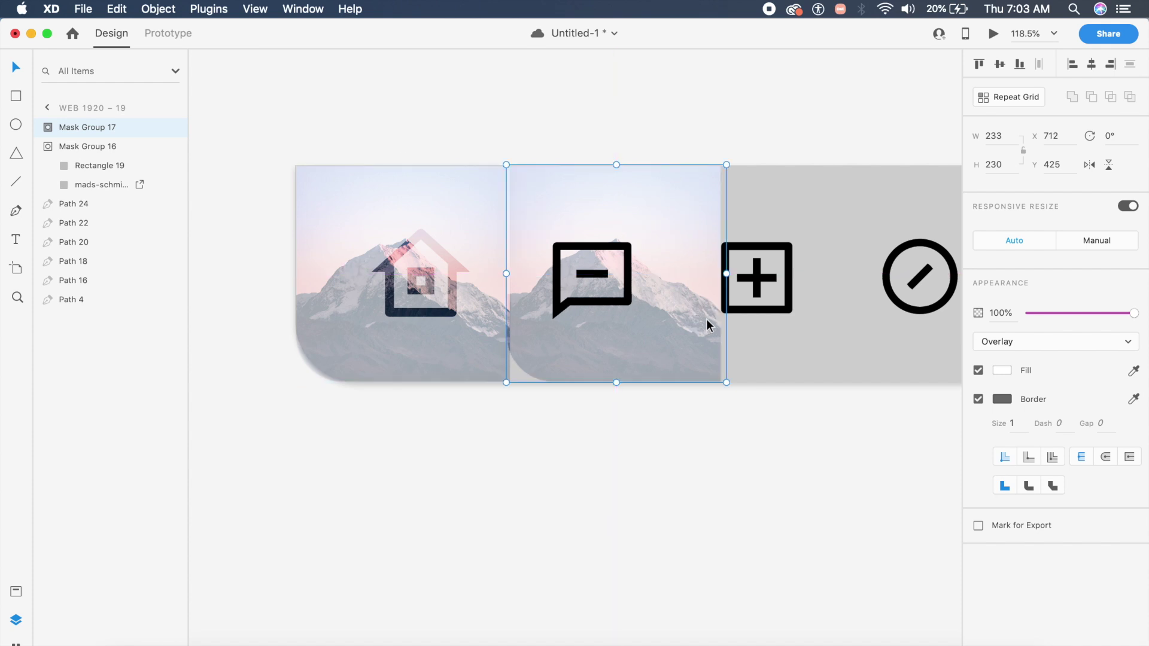
Open the duplicated mask group, try to narrow its contents from the right side, and select the photo inside
{"action": "double_click", "coordinate": [663, 301]}
{"action": "left_click_drag", "start_coordinate": [726, 275], "coordinate": [664, 277]}
{"action": "left_click", "coordinate": [691, 290]}
{"action": "left_click", "coordinate": [665, 272]}
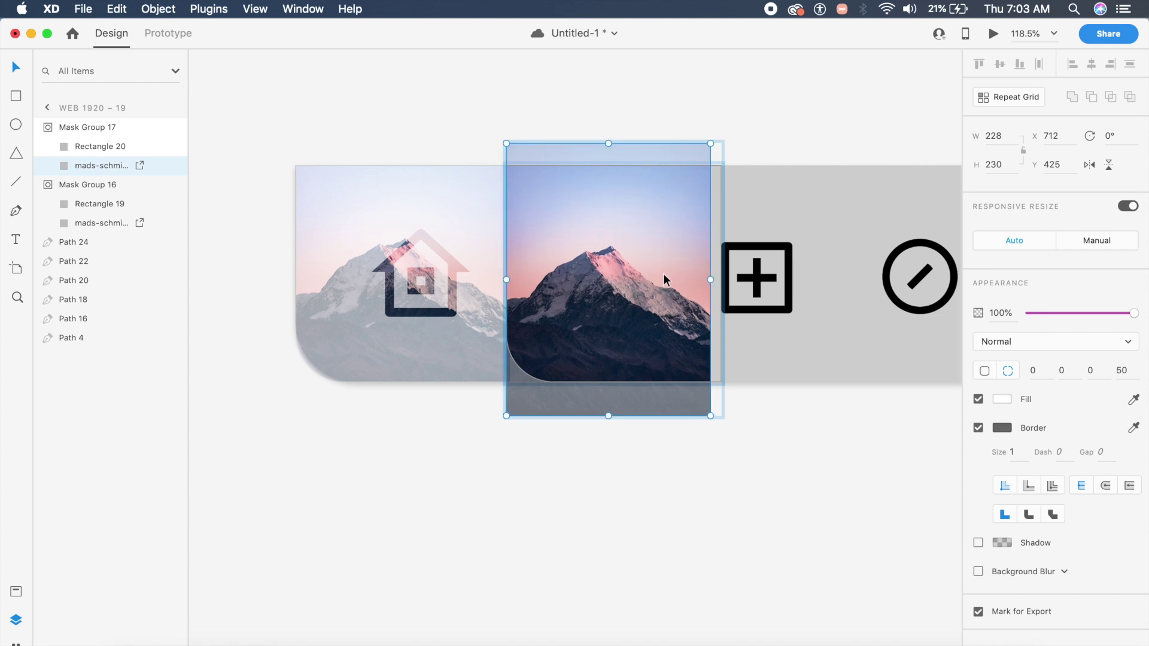
Place the blue aerial mountain photo from the Downloads folder inside the duplicated mask group, at about X 608, Y 326
{"action": "left_click", "coordinate": [898, 635]}
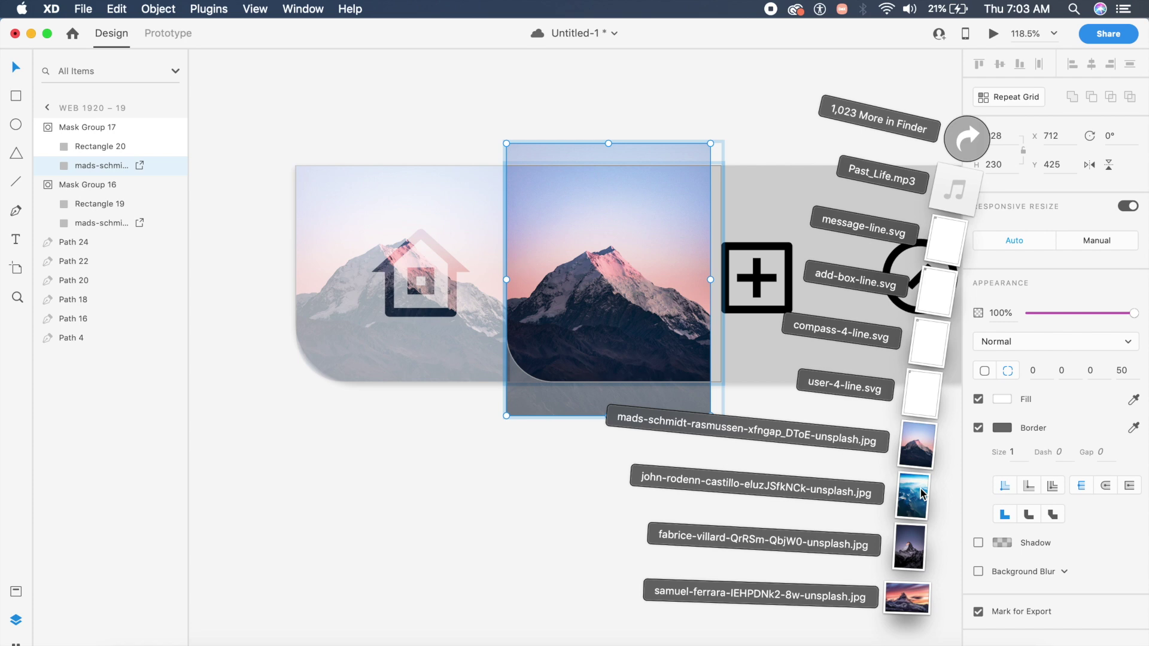
{"action": "key", "text": "super+minus"}
{"action": "left_click_drag", "start_coordinate": [905, 501], "coordinate": [490, 400]}
{"action": "left_click_drag", "start_coordinate": [601, 466], "coordinate": [453, 190]}
{"action": "key", "text": "super+minus"}
{"action": "key", "text": "super+minus"}
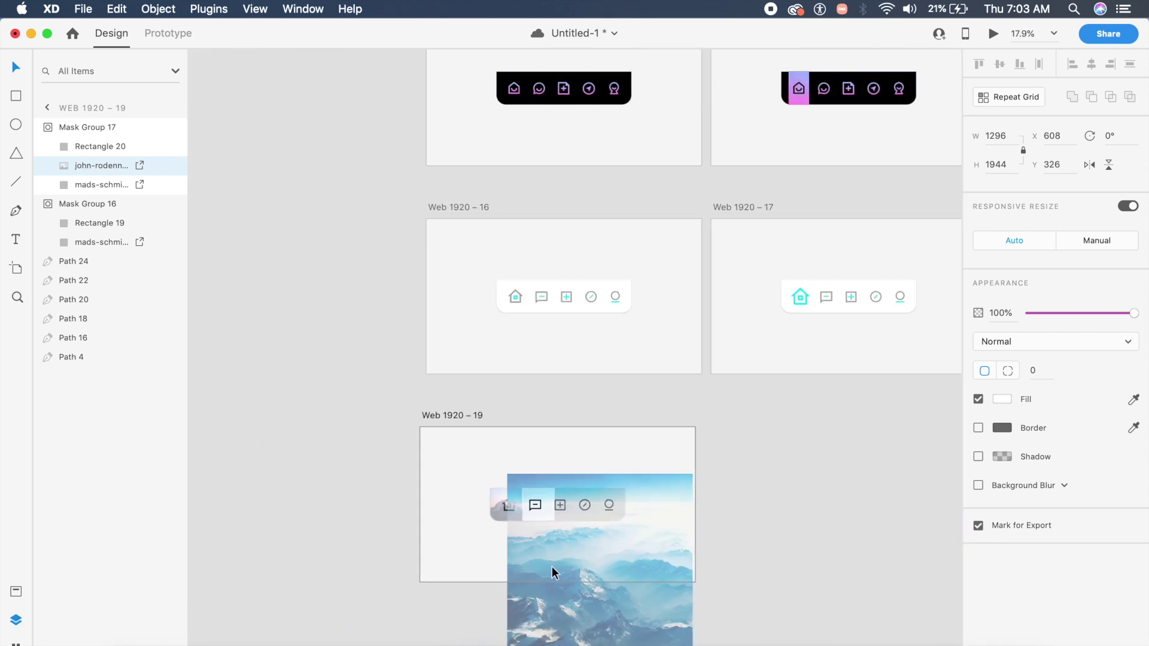
Scale the blue photo to about 295 × 443 and move it behind the chat icon at about X 654, Y 329
{"action": "scroll", "coordinate": [552, 566], "scroll_direction": "down", "scroll_amount": 3}
{"action": "left_click_drag", "start_coordinate": [670, 636], "coordinate": [591, 423]}
{"action": "scroll", "coordinate": [591, 425], "scroll_direction": "up", "scroll_amount": 1}
{"action": "scroll", "coordinate": [591, 422], "scroll_direction": "up", "scroll_amount": 5}
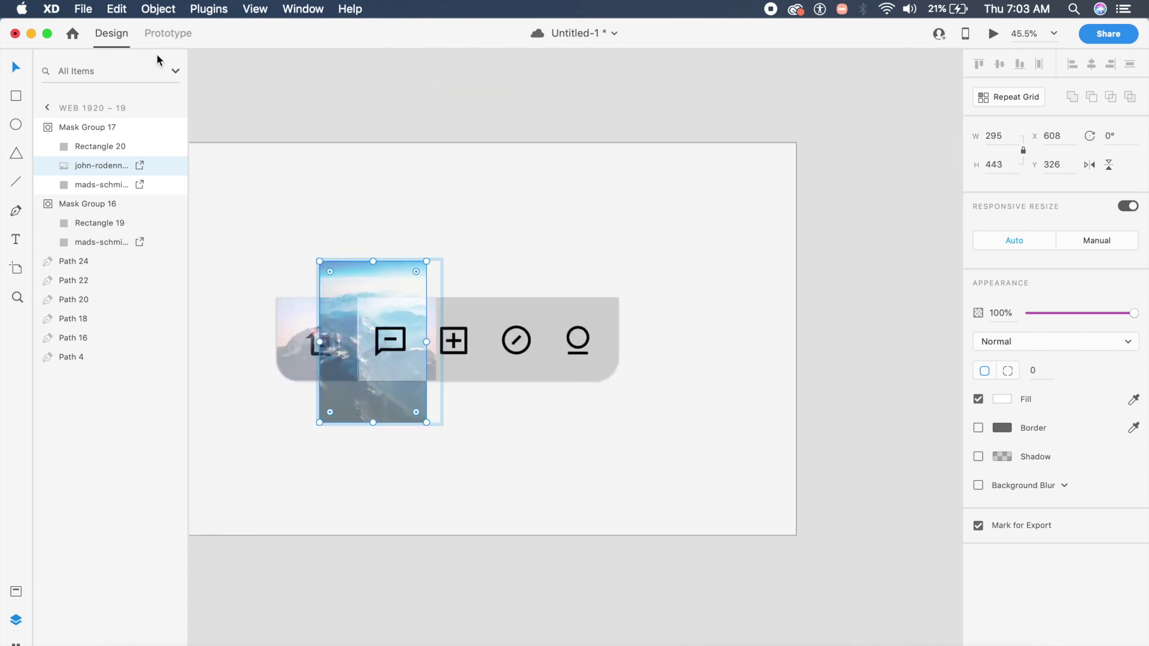
{"action": "left_click_drag", "start_coordinate": [398, 370], "coordinate": [413, 372]}
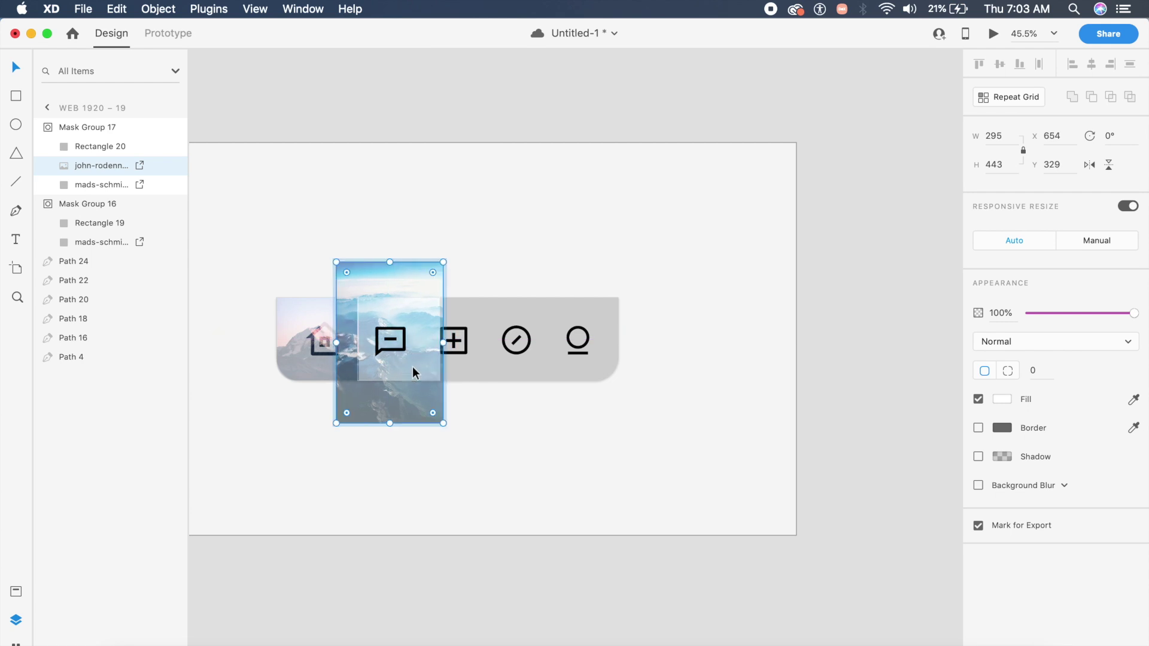
Delete the pink-sky mountain photo from the duplicated mask group and shift the blue photo slightly within the mask
{"action": "left_click", "coordinate": [102, 184]}
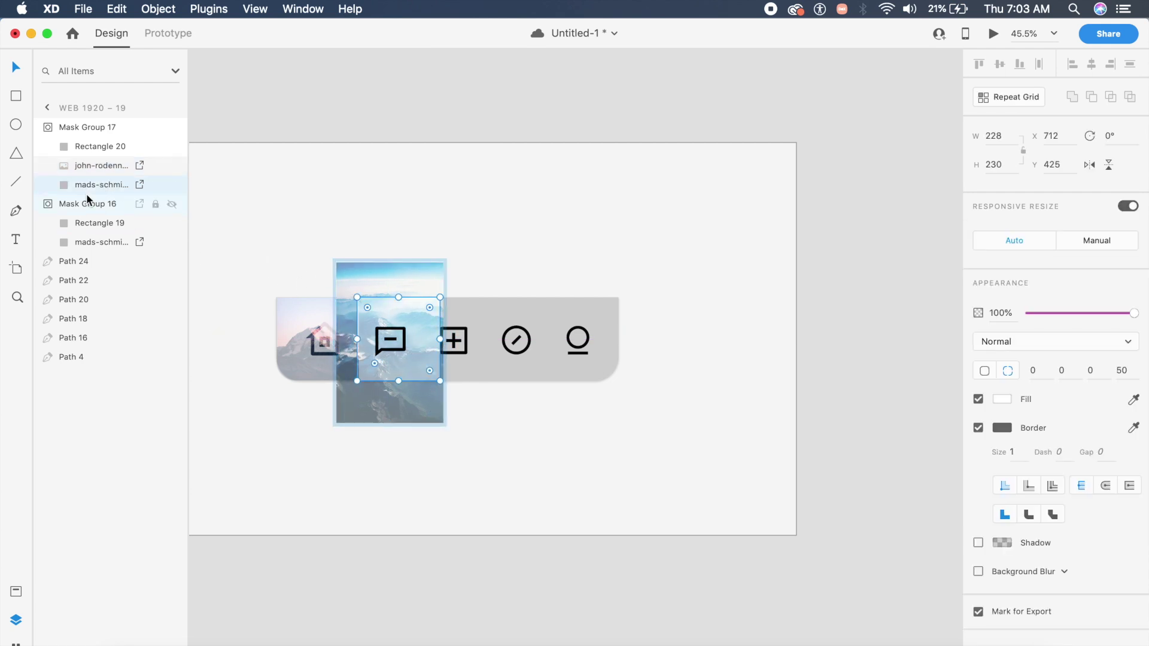
{"action": "key", "text": "Delete"}
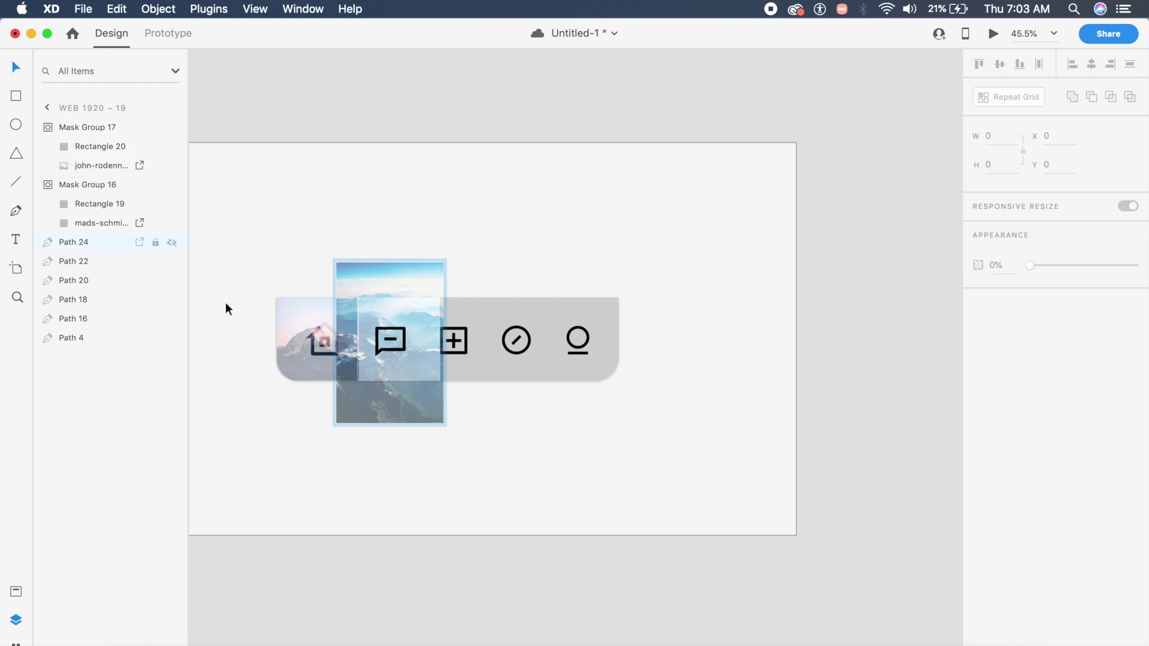
{"action": "scroll", "coordinate": [372, 382], "scroll_direction": "up", "scroll_amount": 5}
{"action": "left_click_drag", "start_coordinate": [409, 395], "coordinate": [421, 399]}
{"action": "left_click", "coordinate": [591, 204]}
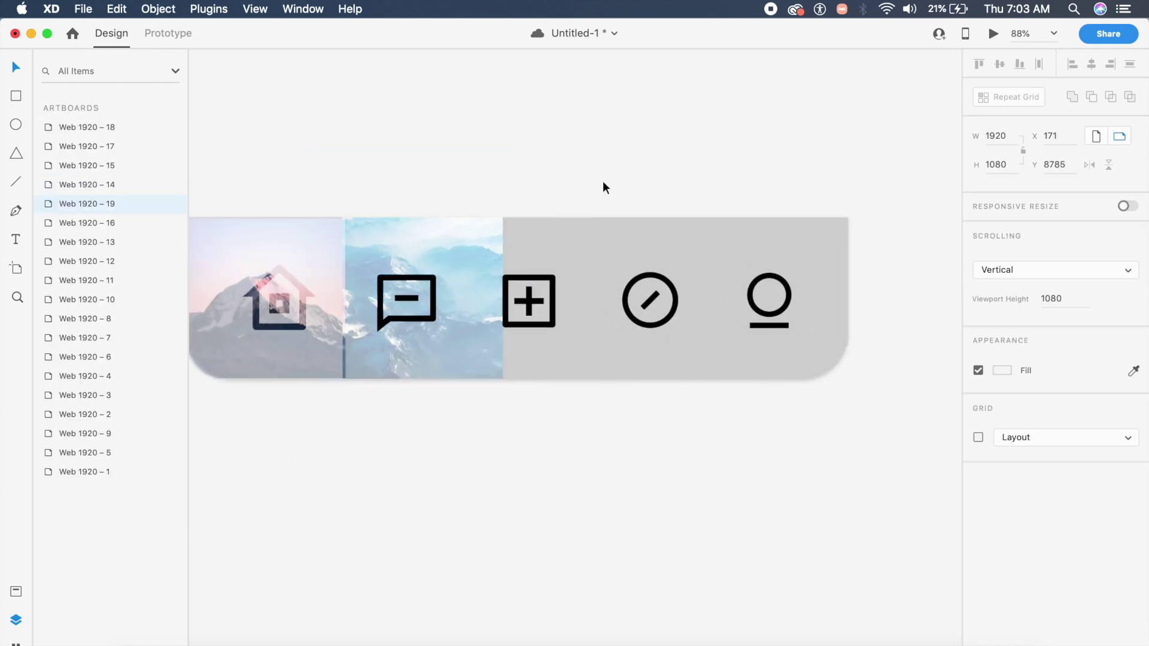
Narrow the chat tab's mask rectangle from its right side to a width of 192
{"action": "double_click", "coordinate": [381, 368]}
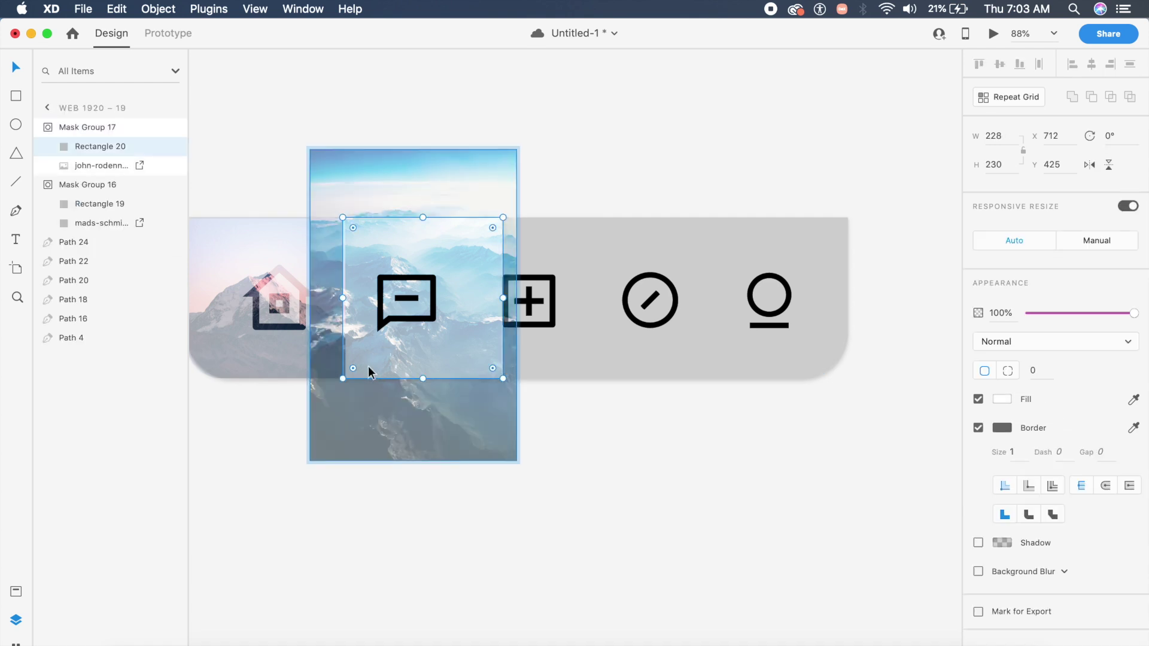
{"action": "scroll", "coordinate": [369, 365], "scroll_direction": "up", "scroll_amount": 4}
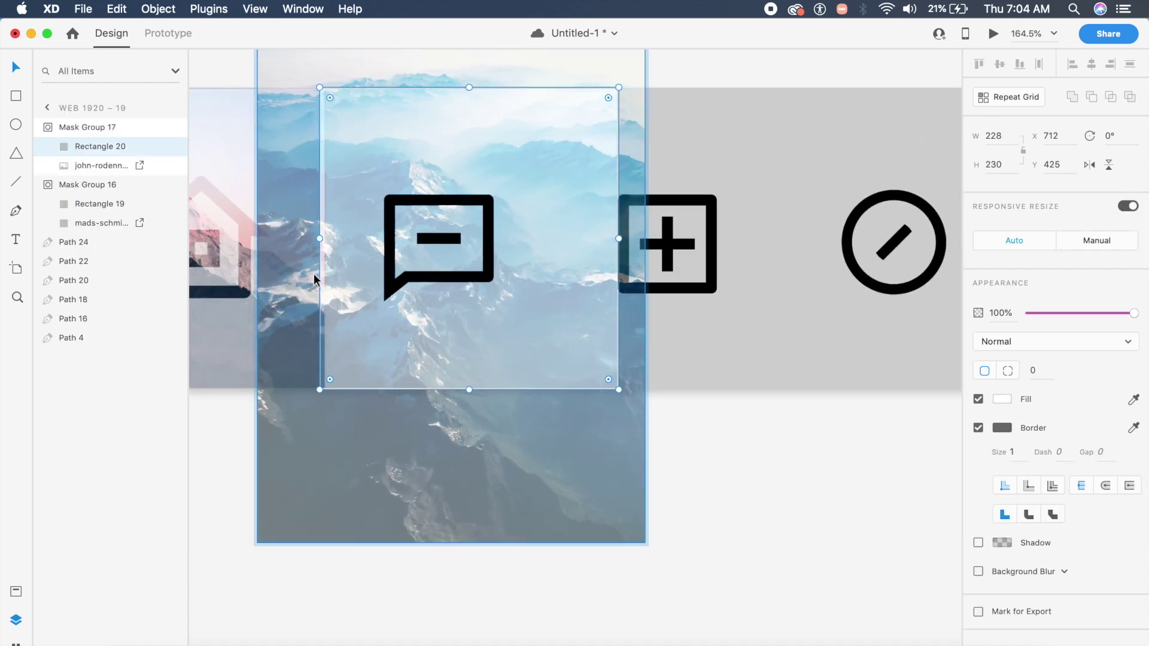
{"action": "left_click", "coordinate": [556, 614]}
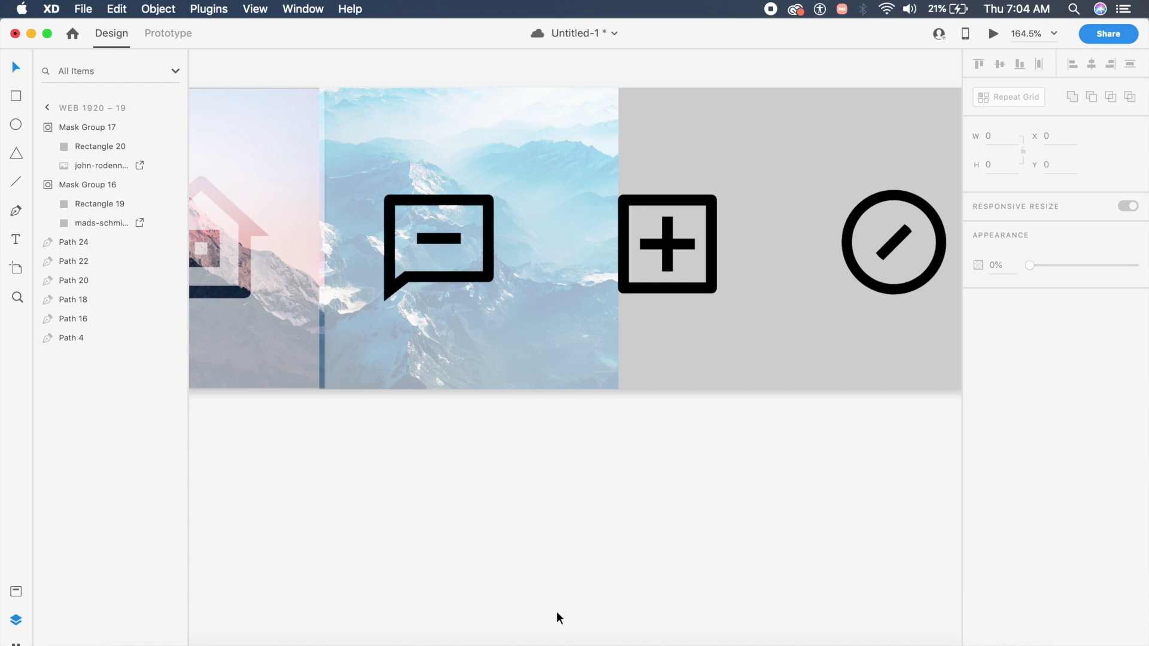
{"action": "left_click", "coordinate": [431, 392]}
{"action": "double_click", "coordinate": [473, 340]}
{"action": "left_click_drag", "start_coordinate": [617, 241], "coordinate": [571, 241]}
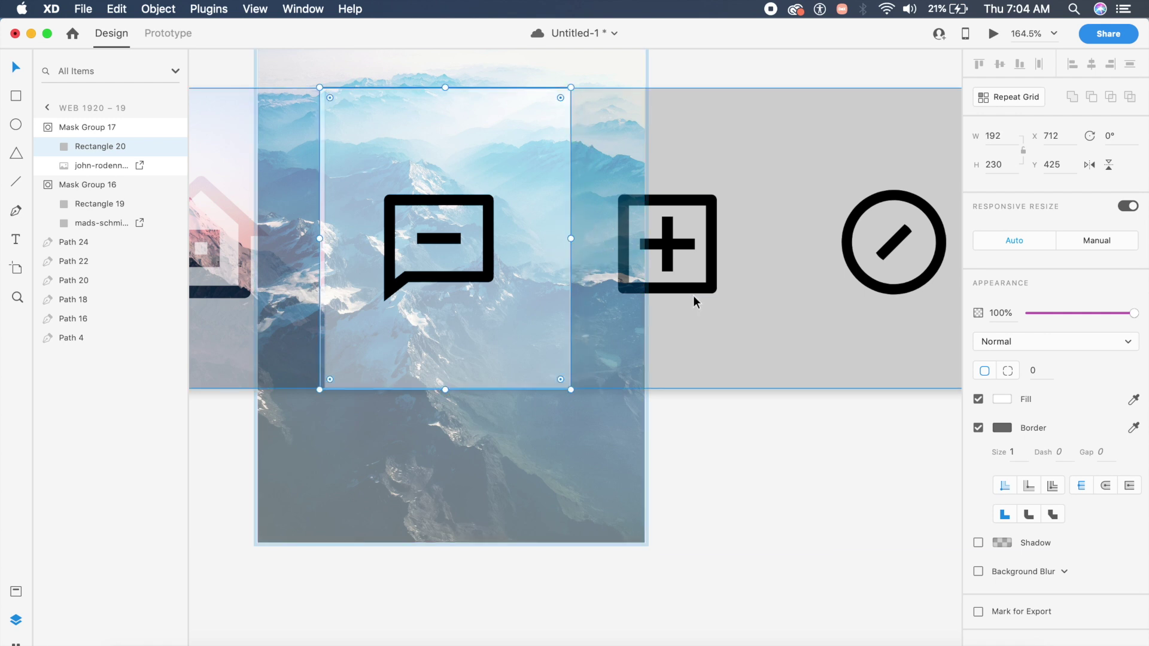
{"action": "left_click", "coordinate": [720, 434]}
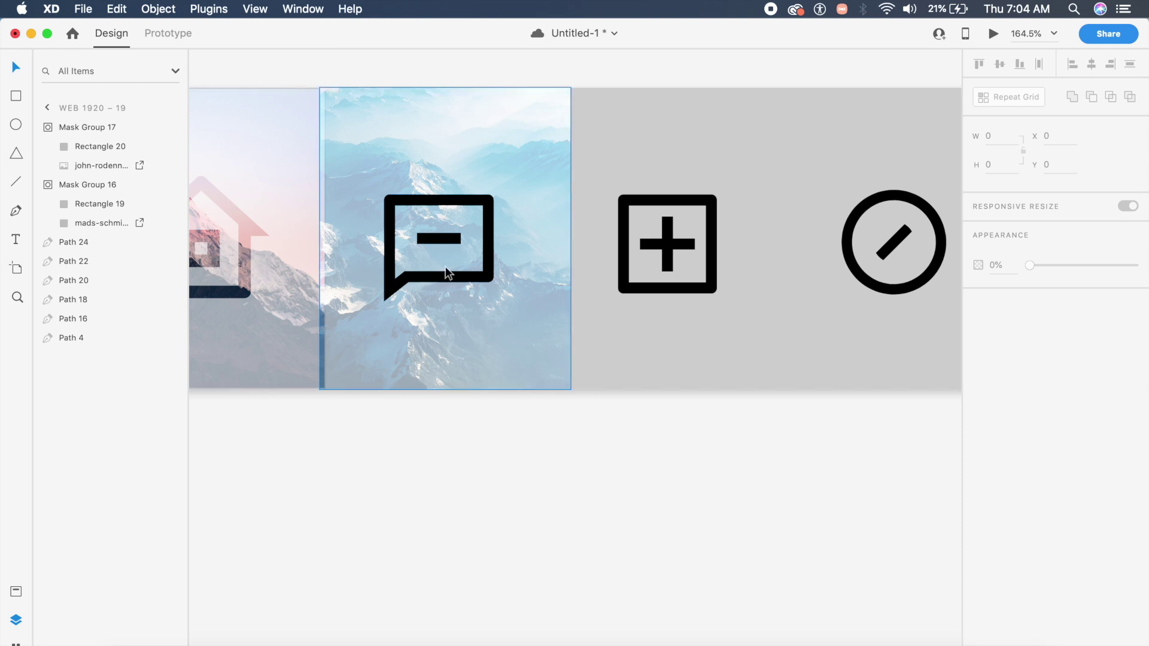
Change the chat icon's fill from black to the mid-gray #838383
{"action": "double_click", "coordinate": [443, 266]}
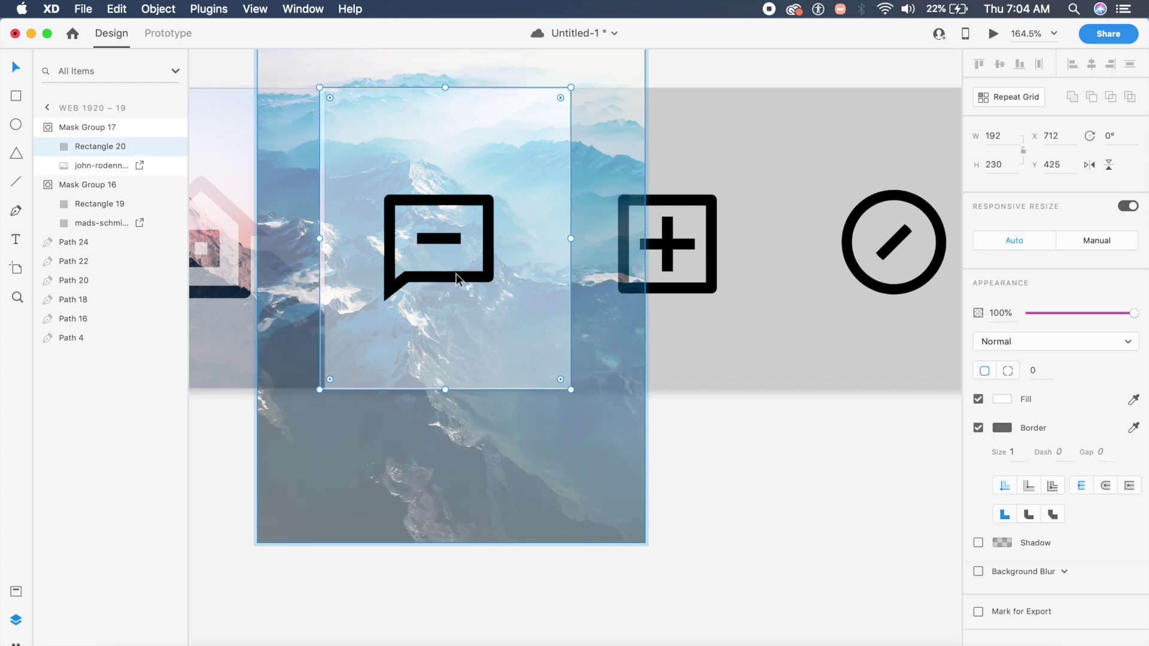
{"action": "left_click", "coordinate": [96, 304]}
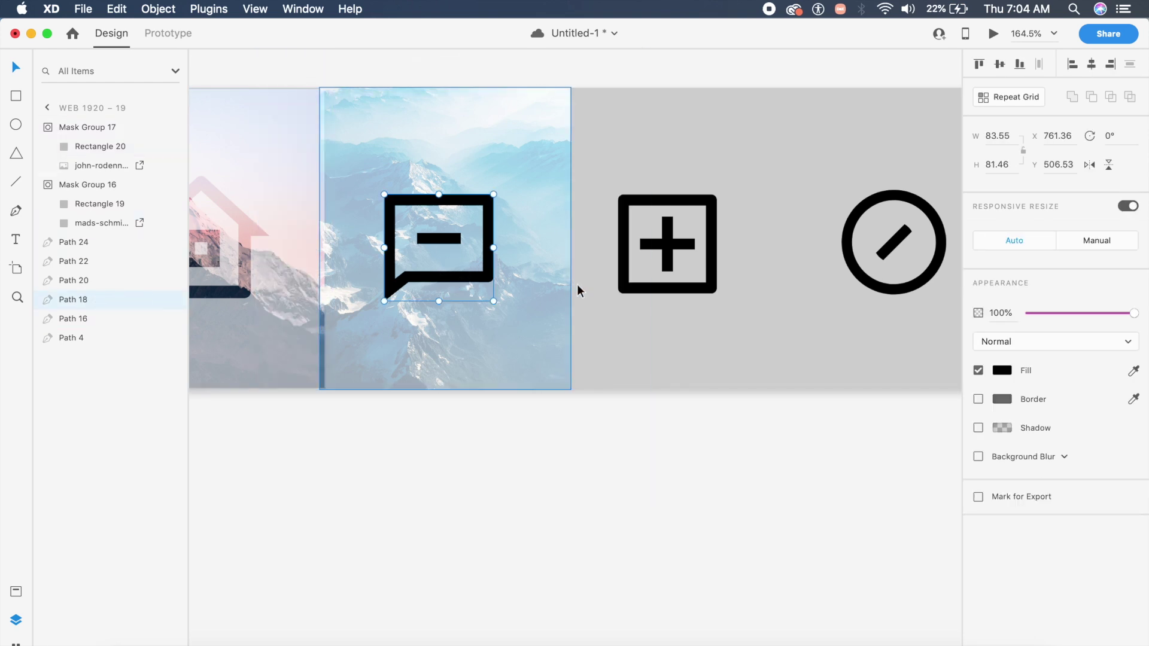
{"action": "left_click", "coordinate": [1000, 371]}
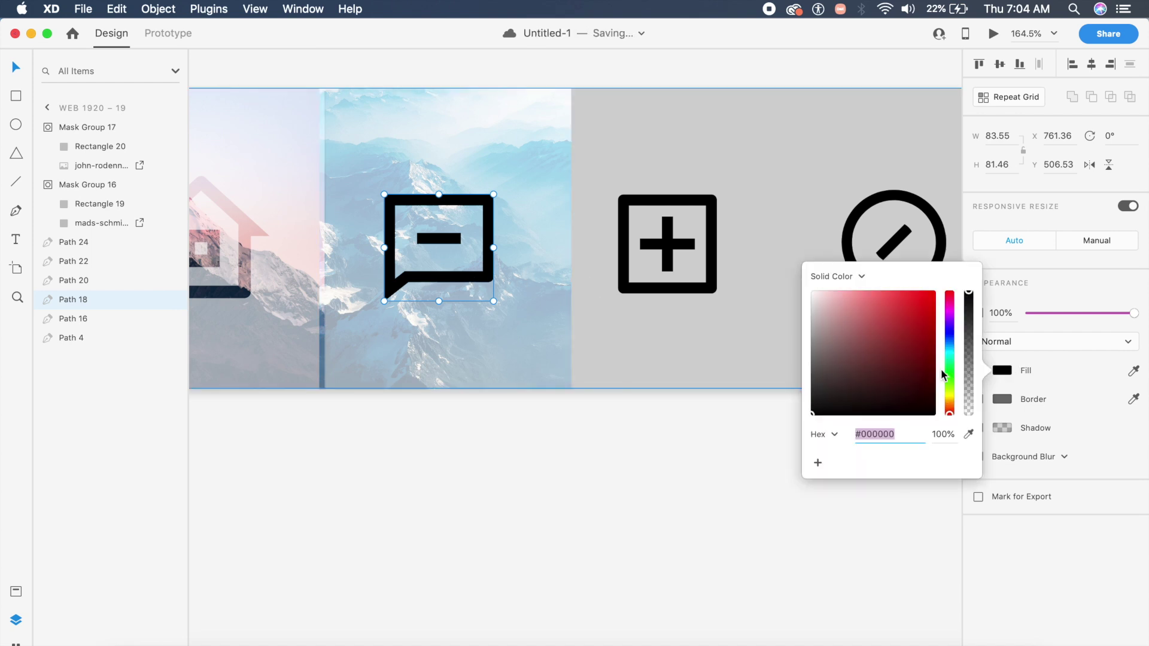
{"action": "left_click_drag", "start_coordinate": [813, 333], "coordinate": [798, 355]}
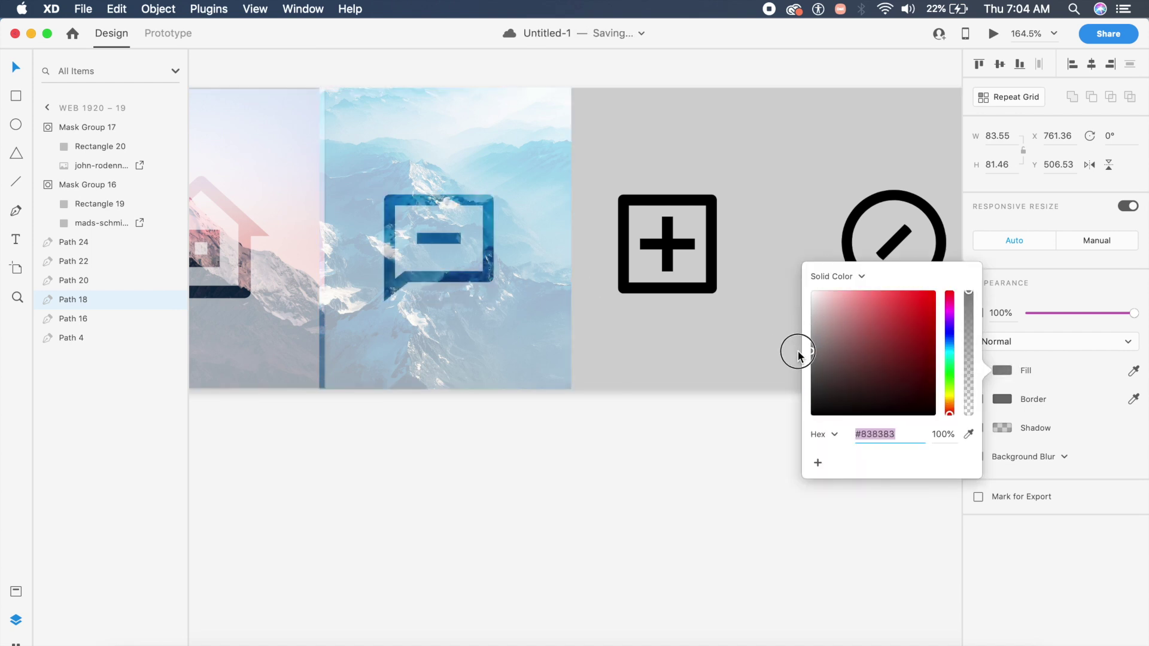
{"action": "left_click", "coordinate": [534, 422]}
Move the pink-sky mountain photo straight down inside its mask group to Y 673, out of the home tab
{"action": "scroll", "coordinate": [534, 422], "scroll_direction": "down", "scroll_amount": 5}
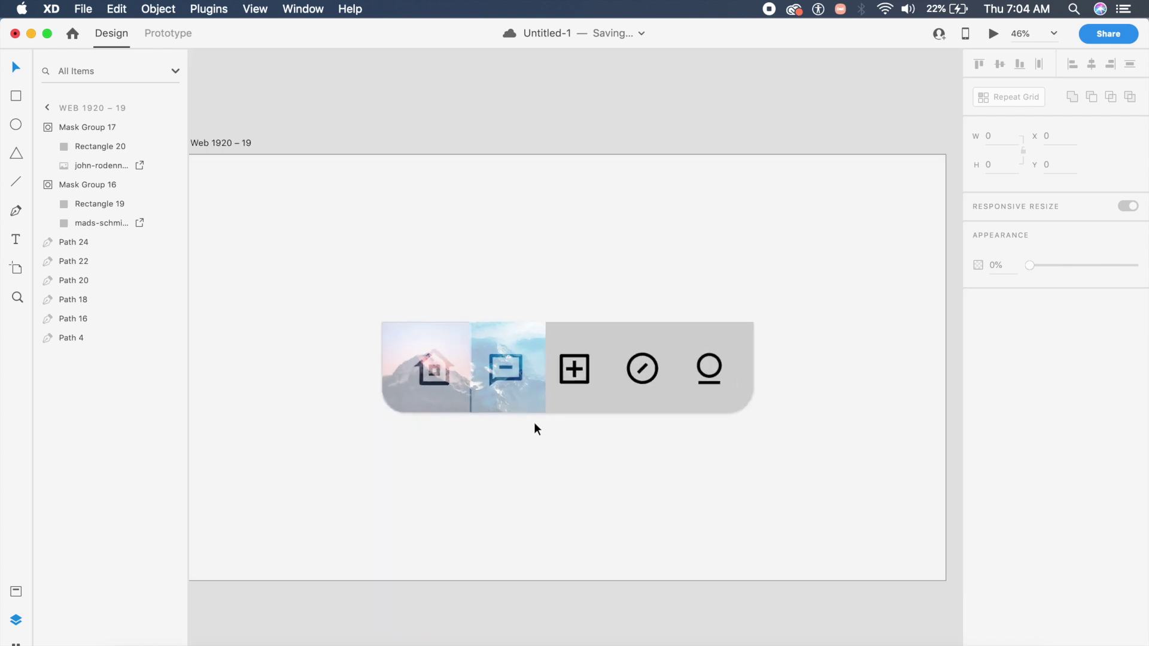
{"action": "scroll", "coordinate": [527, 426], "scroll_direction": "up", "scroll_amount": 4}
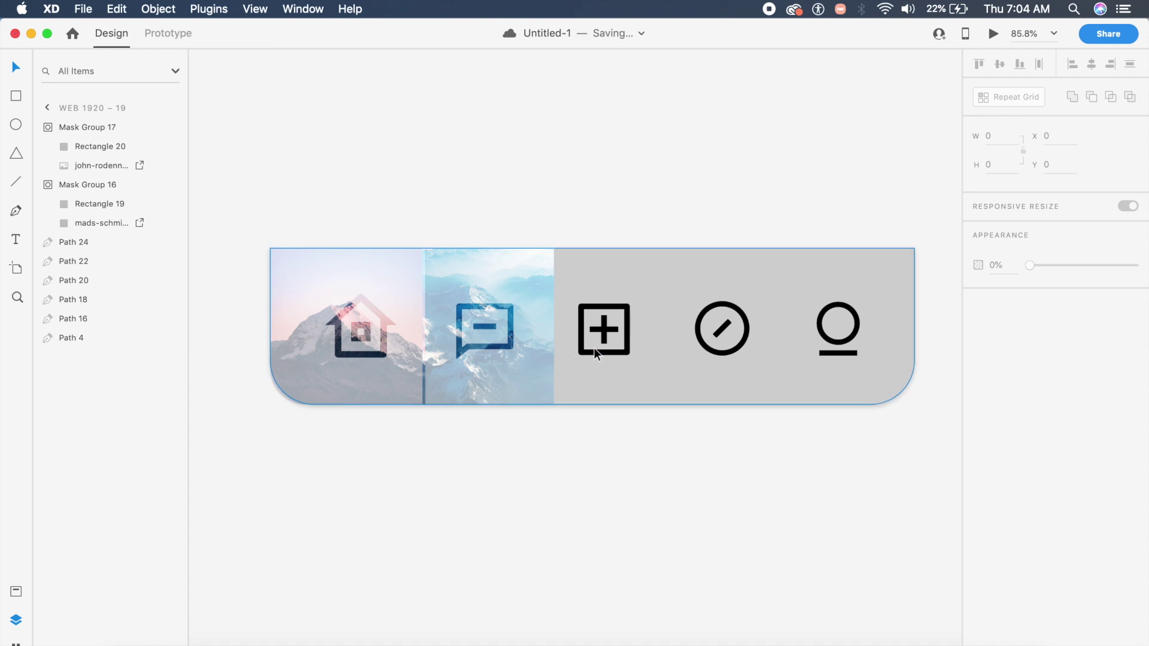
{"action": "scroll", "coordinate": [518, 333], "scroll_direction": "left", "scroll_amount": 5}
{"action": "scroll", "coordinate": [518, 333], "scroll_direction": "up", "scroll_amount": 2}
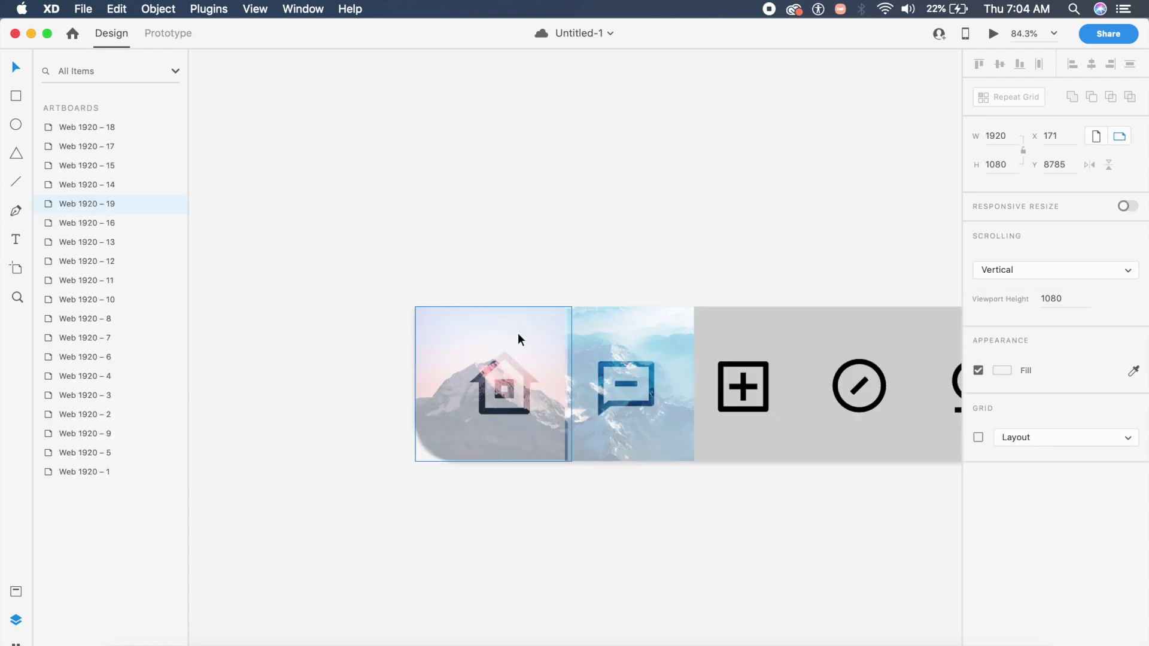
{"action": "double_click", "coordinate": [518, 333]}
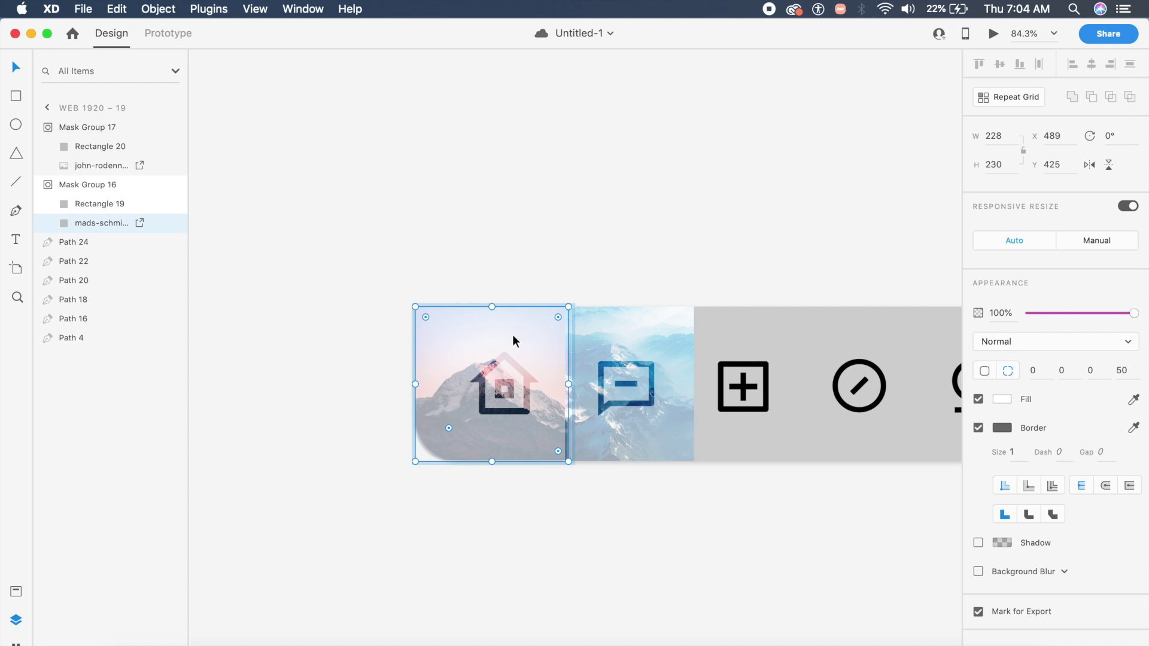
{"action": "left_click_drag", "start_coordinate": [514, 337], "coordinate": [512, 504]}
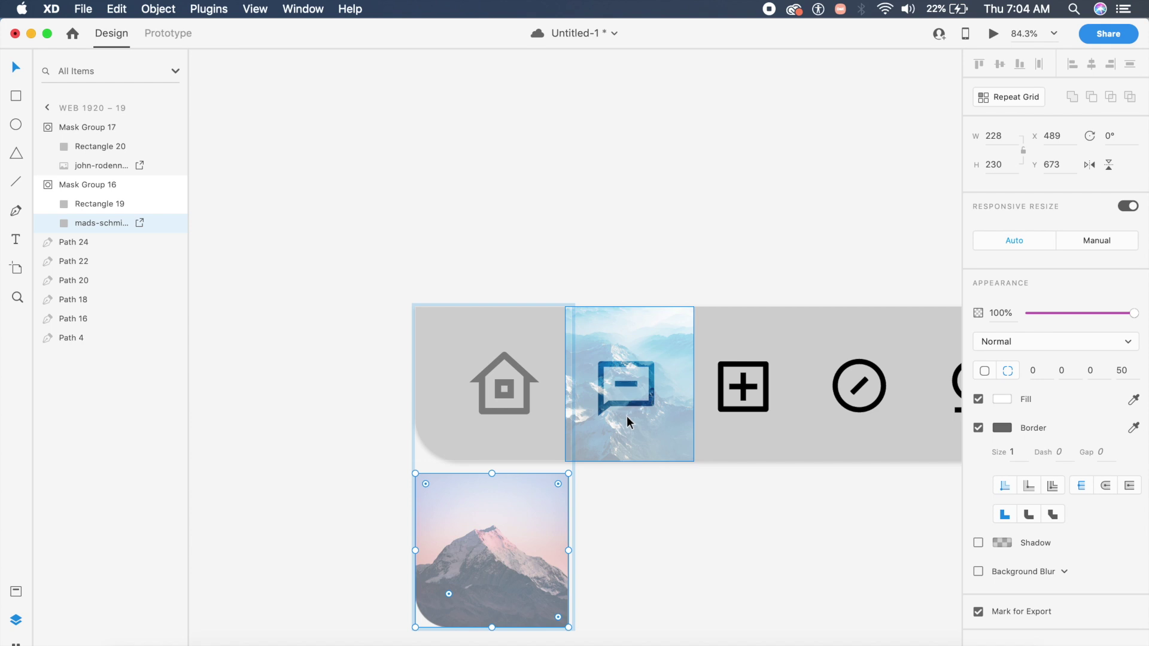
{"action": "left_click", "coordinate": [591, 516]}
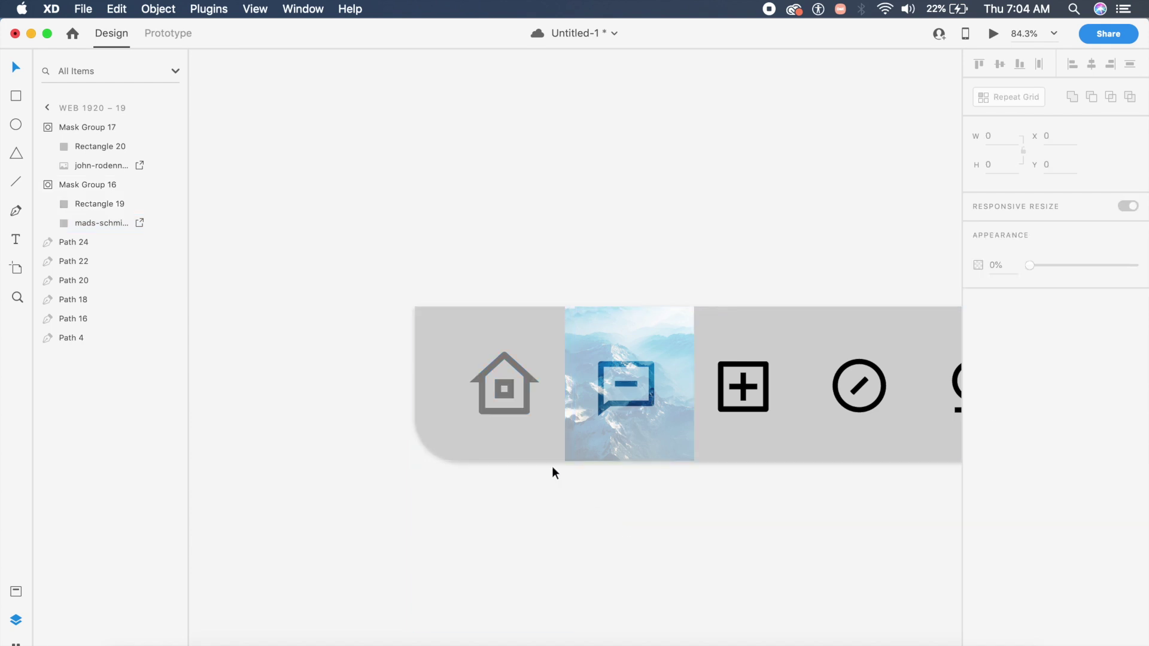
Move the blue mountain photo straight down inside its mask group to about Y 693, out of the chat tab
{"action": "double_click", "coordinate": [614, 444]}
{"action": "left_click", "coordinate": [639, 429]}
{"action": "left_click_drag", "start_coordinate": [640, 429], "coordinate": [638, 570]}
{"action": "key", "text": "Escape"}
{"action": "key", "text": "Escape"}
Duplicate the Web 1920 – 19 artboard with both tab photos shifted below the bar
{"action": "scroll", "coordinate": [853, 484], "scroll_direction": "down", "scroll_amount": 6}
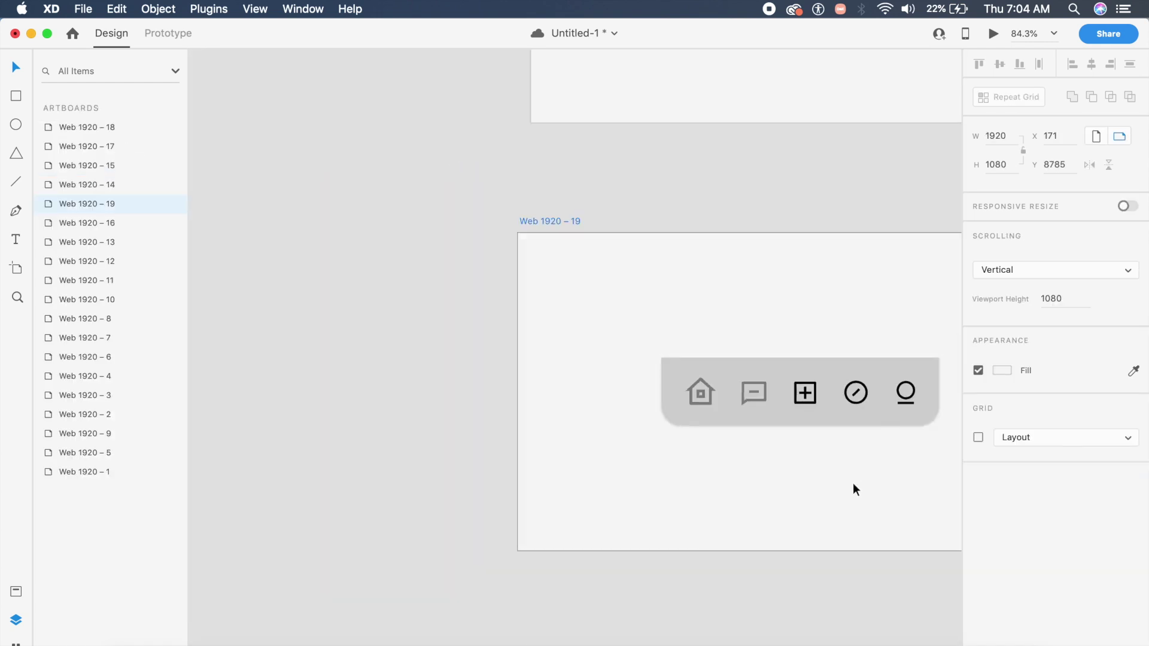
{"action": "key", "text": "super+d"}
{"action": "scroll", "coordinate": [678, 296], "scroll_direction": "right", "scroll_amount": 5}
{"action": "scroll", "coordinate": [679, 296], "scroll_direction": "up", "scroll_amount": 6}
{"action": "scroll", "coordinate": [679, 296], "scroll_direction": "up", "scroll_amount": 3}
On the duplicated artboard, move the pink-sky photo inside Mask Group 16 back up to Y 425 behind the home icon
{"action": "left_click", "coordinate": [458, 378]}
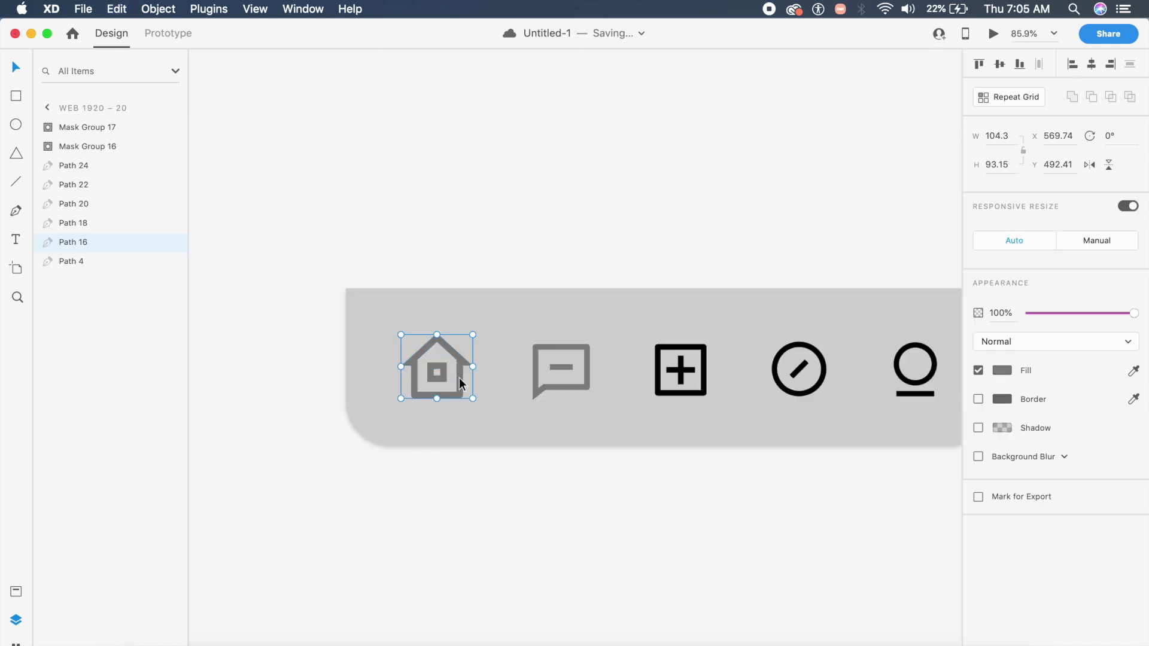
{"action": "left_click", "coordinate": [91, 149]}
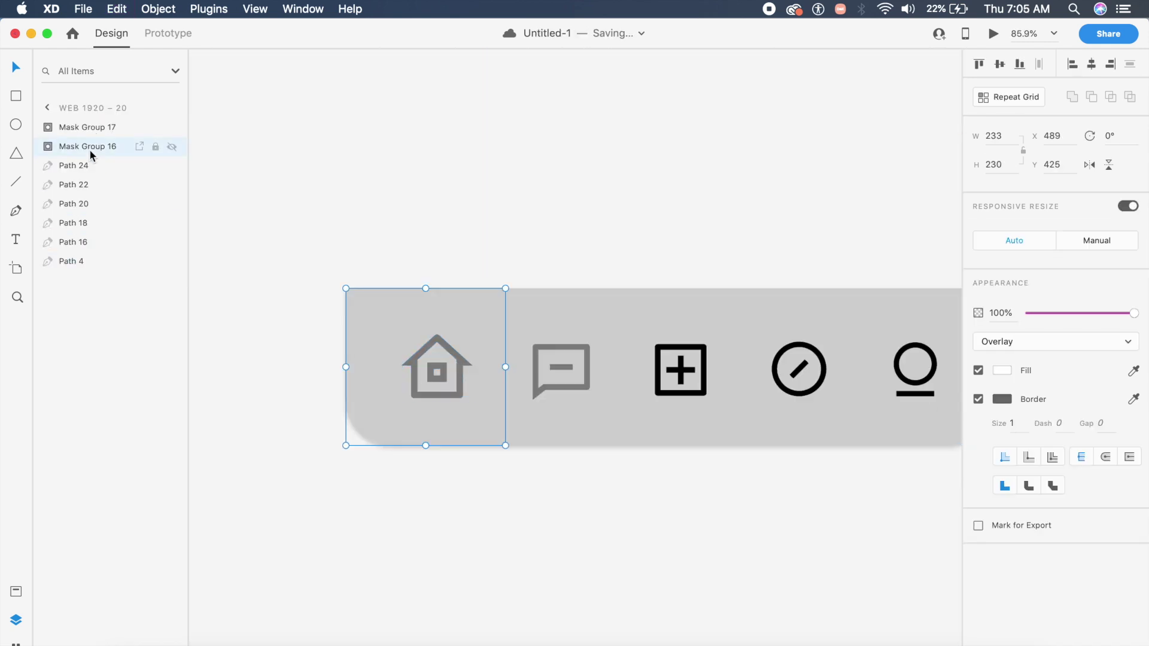
{"action": "left_click", "coordinate": [47, 150]}
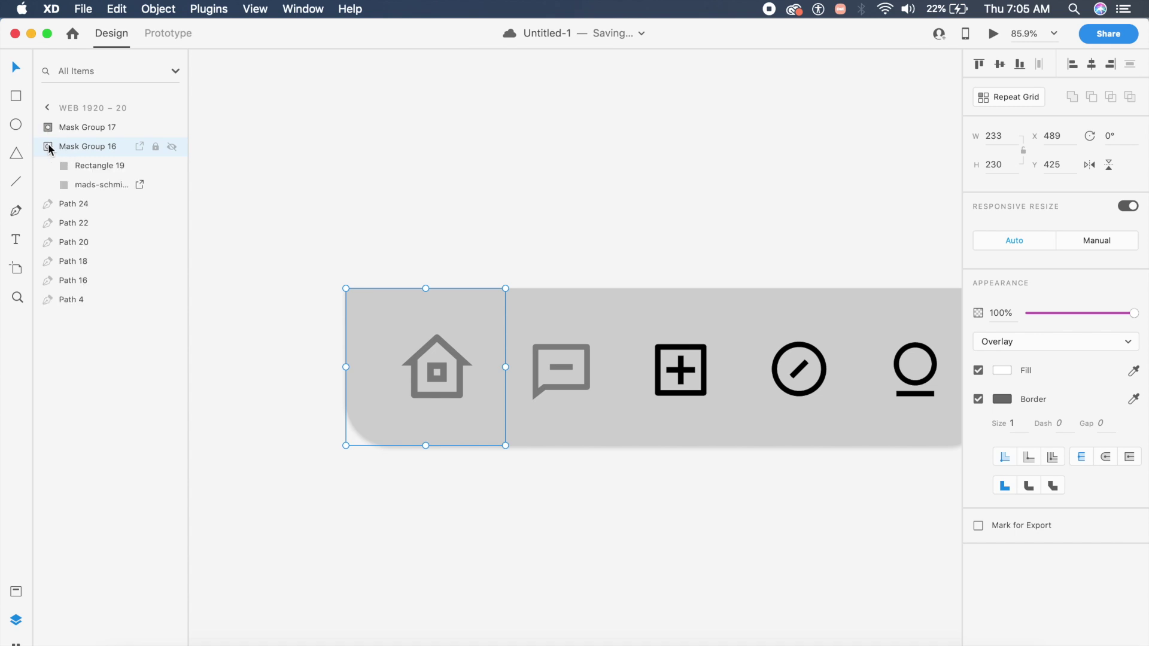
{"action": "left_click", "coordinate": [101, 192]}
{"action": "left_click_drag", "start_coordinate": [430, 525], "coordinate": [440, 355]}
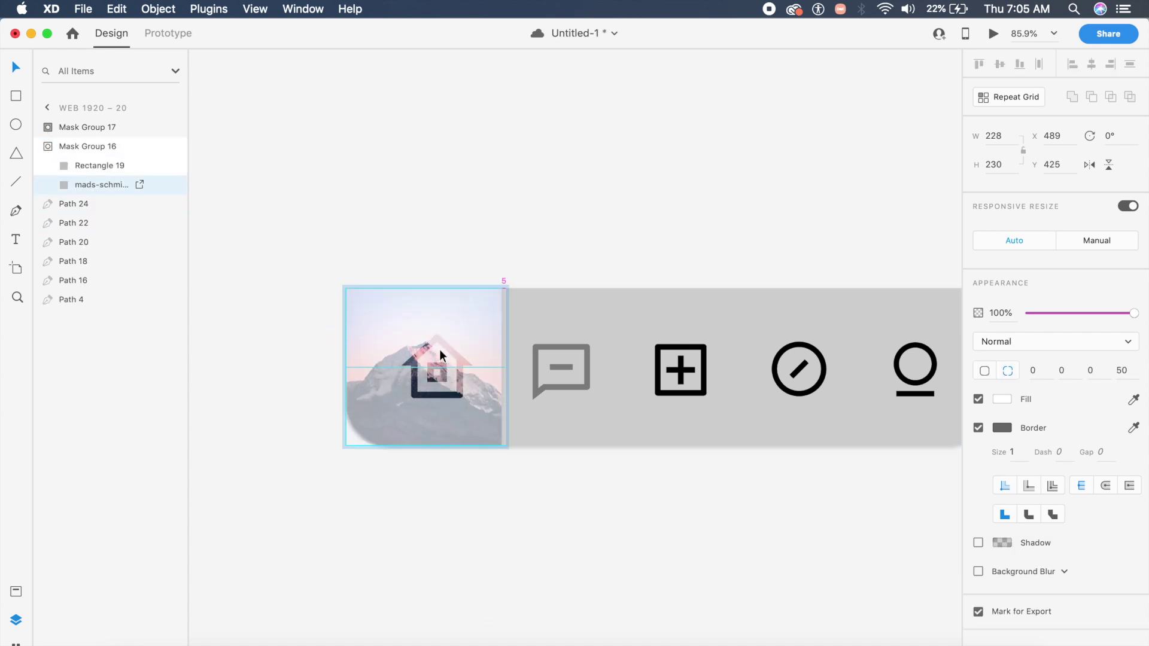
{"action": "left_click", "coordinate": [486, 514]}
Duplicate the Web 1920 – 20 artboard and place the copy below Web 1920 – 19 at X 215, Y 9955
{"action": "scroll", "coordinate": [488, 535], "scroll_direction": "down", "scroll_amount": 3}
{"action": "scroll", "coordinate": [488, 535], "scroll_direction": "down", "scroll_amount": 3}
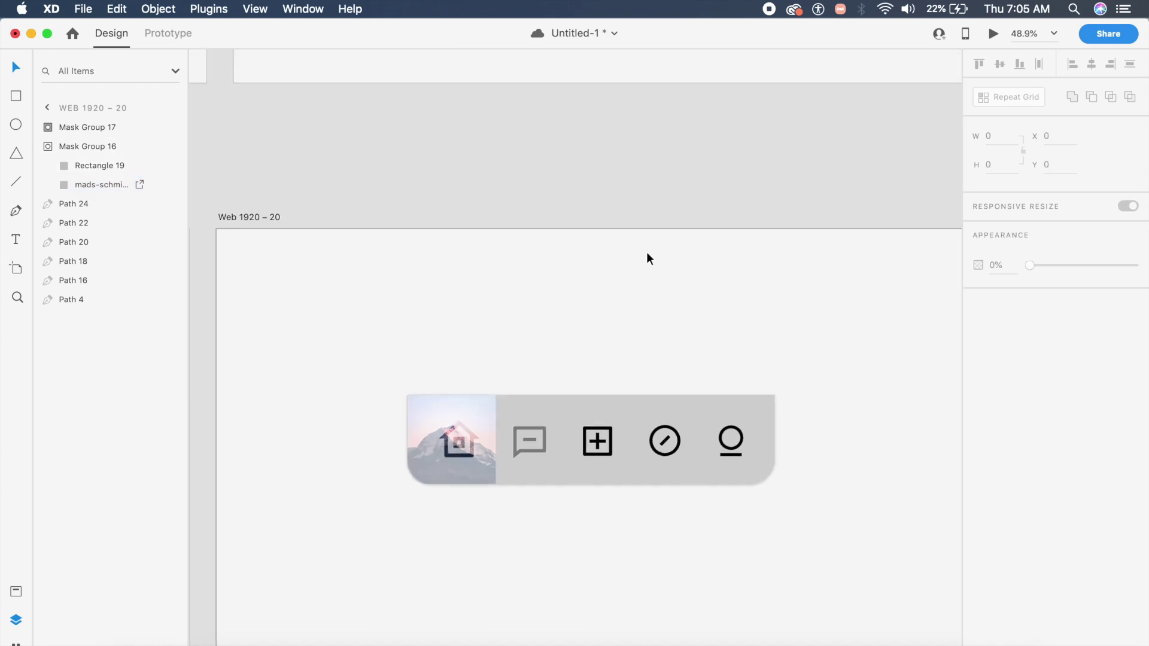
{"action": "left_click", "coordinate": [472, 456]}
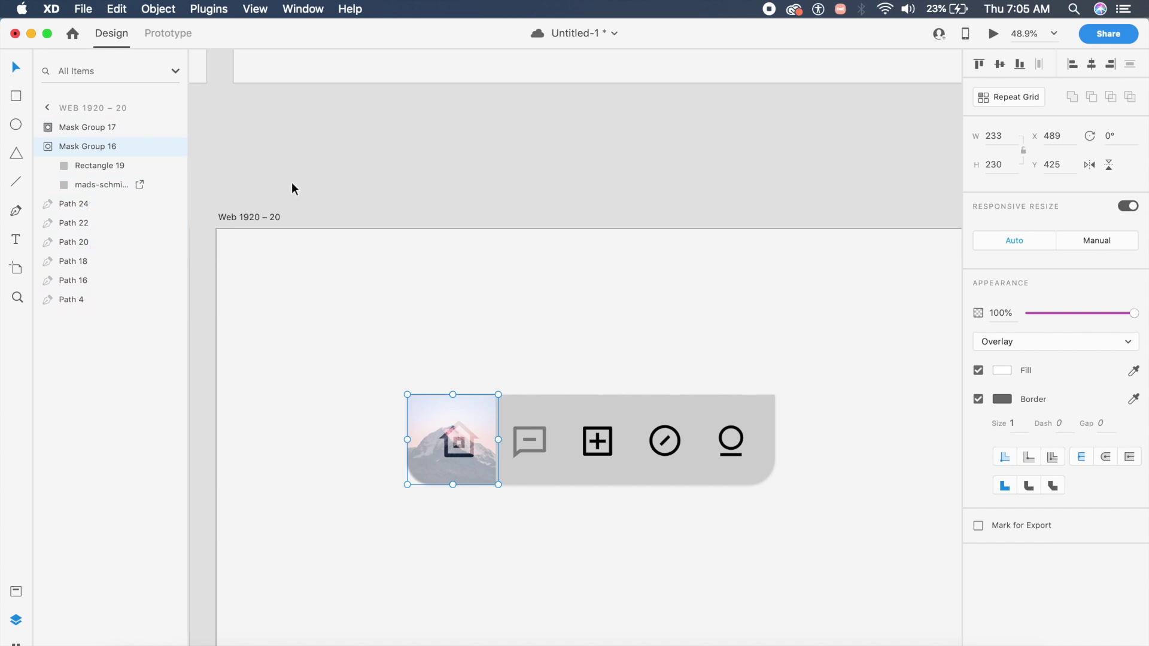
{"action": "left_click", "coordinate": [256, 218]}
{"action": "key", "text": "super+d"}
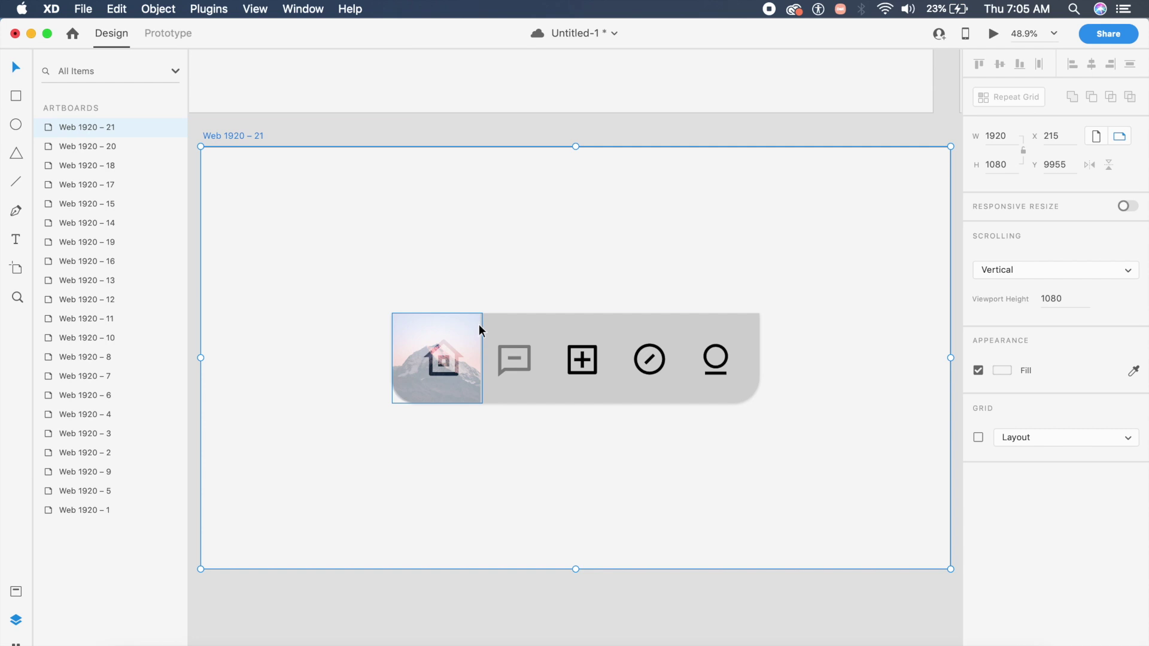
On the Web 1920 – 21 artboard, move the pink-sky photo down out of the home tab's mask
{"action": "scroll", "coordinate": [479, 321], "scroll_direction": "up", "scroll_amount": 3}
{"action": "double_click", "coordinate": [461, 370]}
{"action": "left_click_drag", "start_coordinate": [461, 376], "coordinate": [462, 577]}
Move the blue photo inside Mask Group 17 up behind the chat icon, keeping it at X 665
{"action": "left_click", "coordinate": [563, 425]}
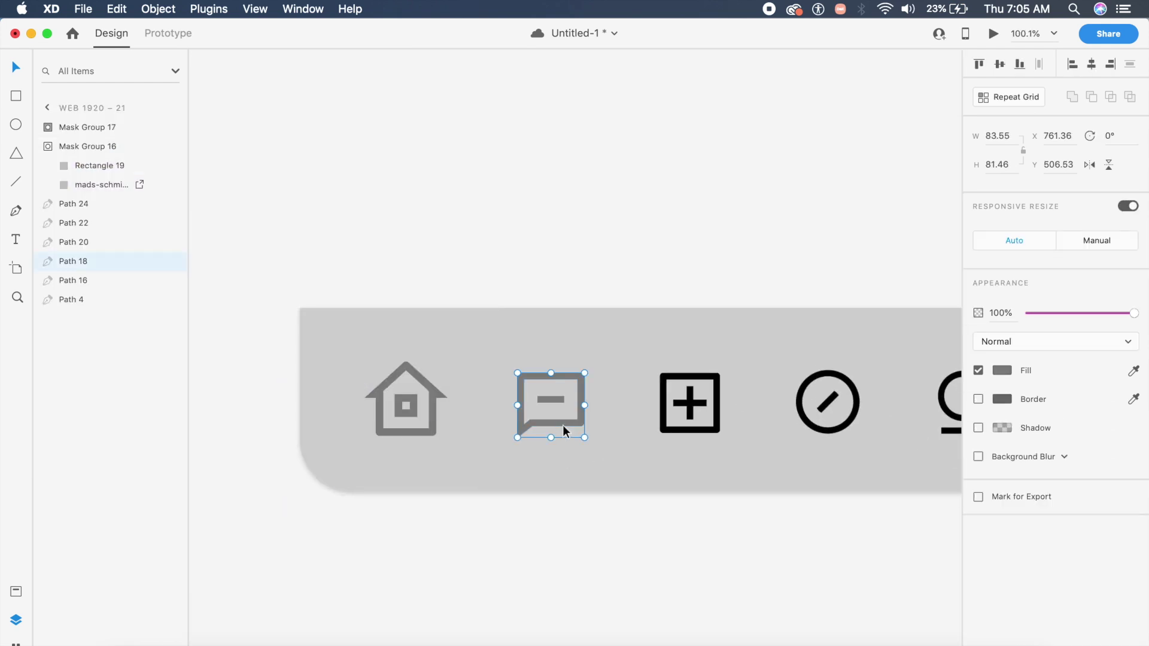
{"action": "left_click", "coordinate": [51, 128]}
{"action": "left_click", "coordinate": [74, 165]}
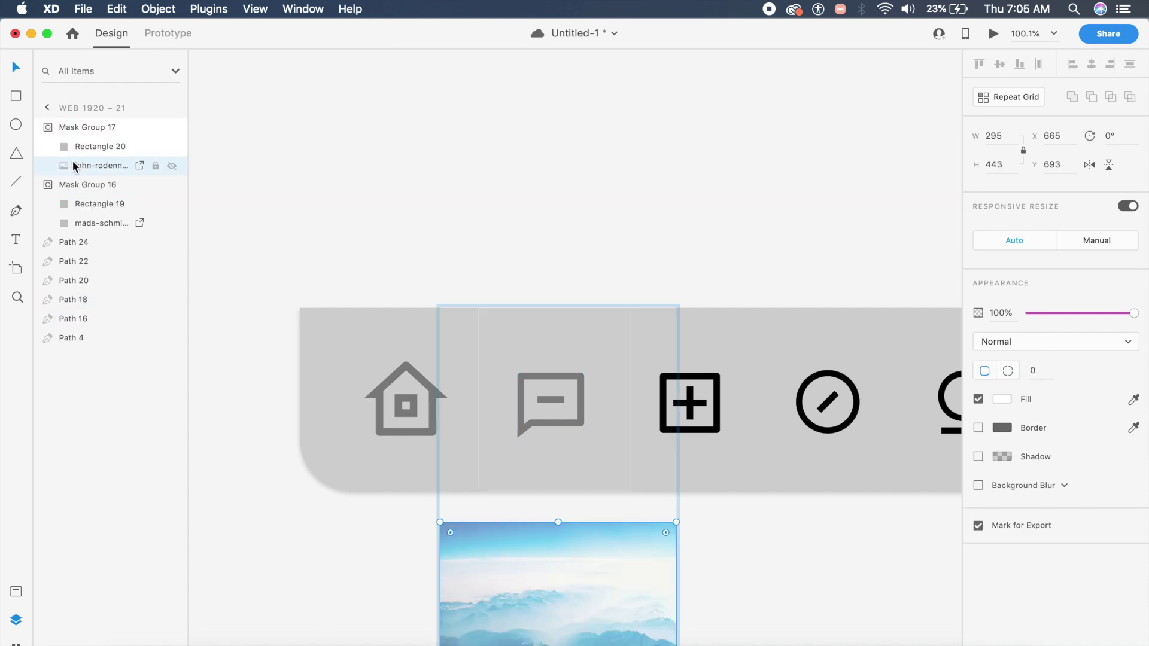
{"action": "left_click_drag", "start_coordinate": [595, 622], "coordinate": [564, 369]}
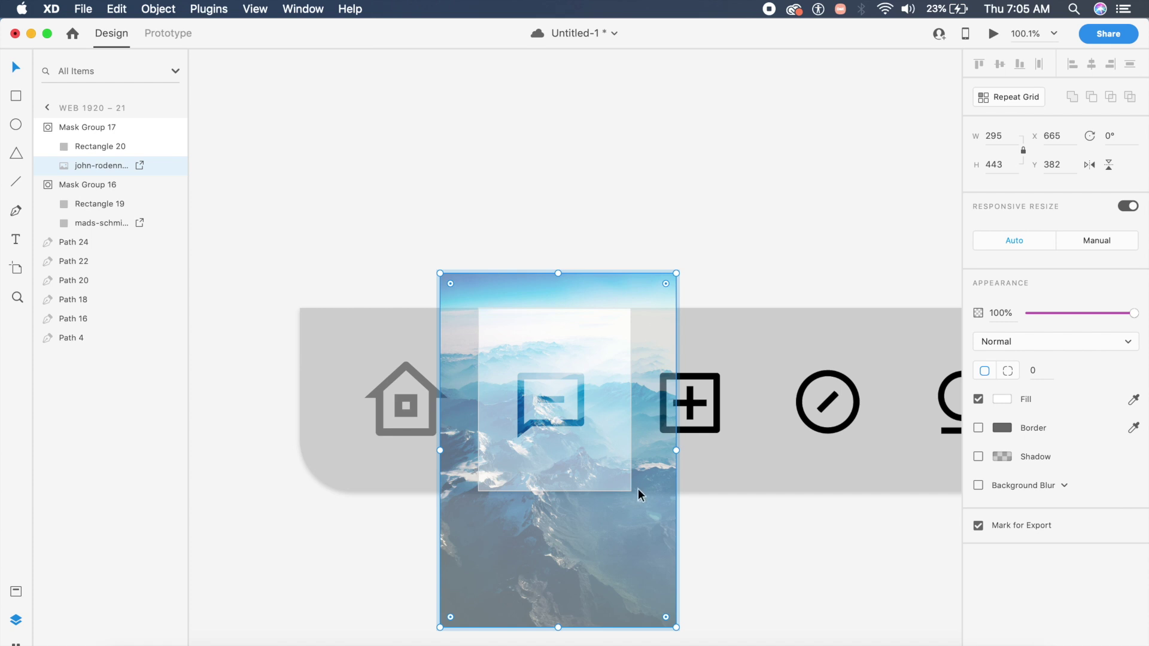
{"action": "left_click_drag", "start_coordinate": [623, 539], "coordinate": [623, 521]}
{"action": "left_click", "coordinate": [804, 135]}
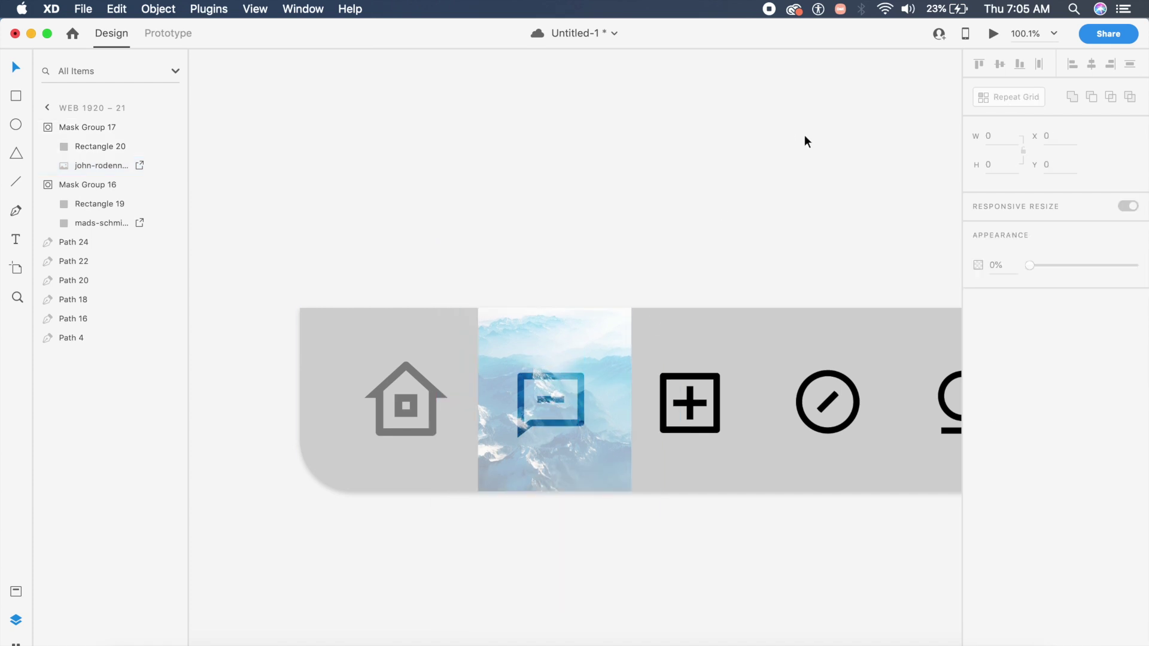
In Prototype mode, link Web 1920 – 19's home icon to Web 1920 – 20 using Tap, Auto-Animate, Ease In-Out and a 0.5 s duration
{"action": "scroll", "coordinate": [804, 140], "scroll_direction": "down", "scroll_amount": 5}
{"action": "scroll", "coordinate": [804, 146], "scroll_direction": "up", "scroll_amount": 3}
{"action": "scroll", "coordinate": [805, 146], "scroll_direction": "right", "scroll_amount": 1}
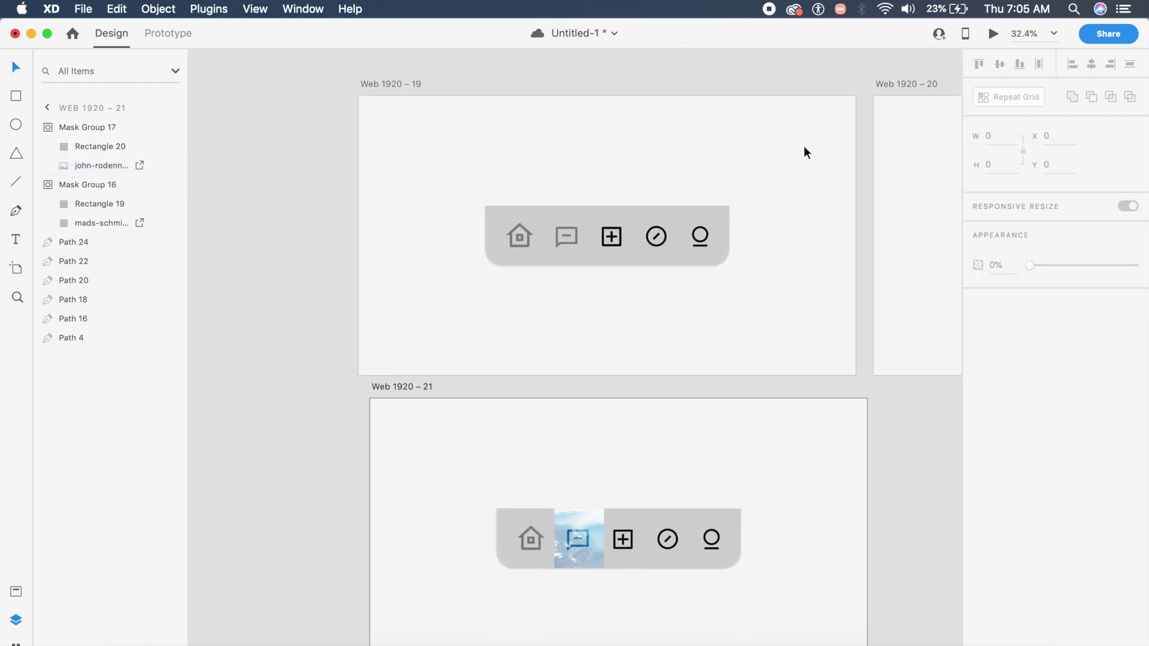
{"action": "left_click", "coordinate": [159, 37]}
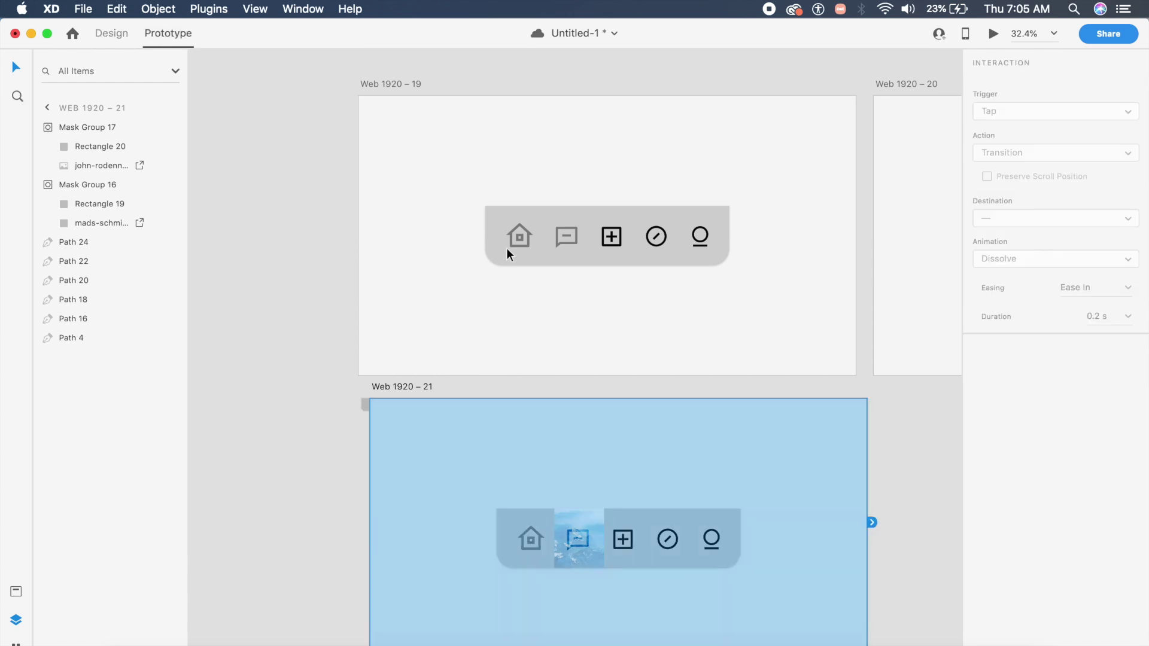
{"action": "scroll", "coordinate": [687, 359], "scroll_direction": "right", "scroll_amount": 4}
{"action": "scroll", "coordinate": [687, 359], "scroll_direction": "down", "scroll_amount": 1}
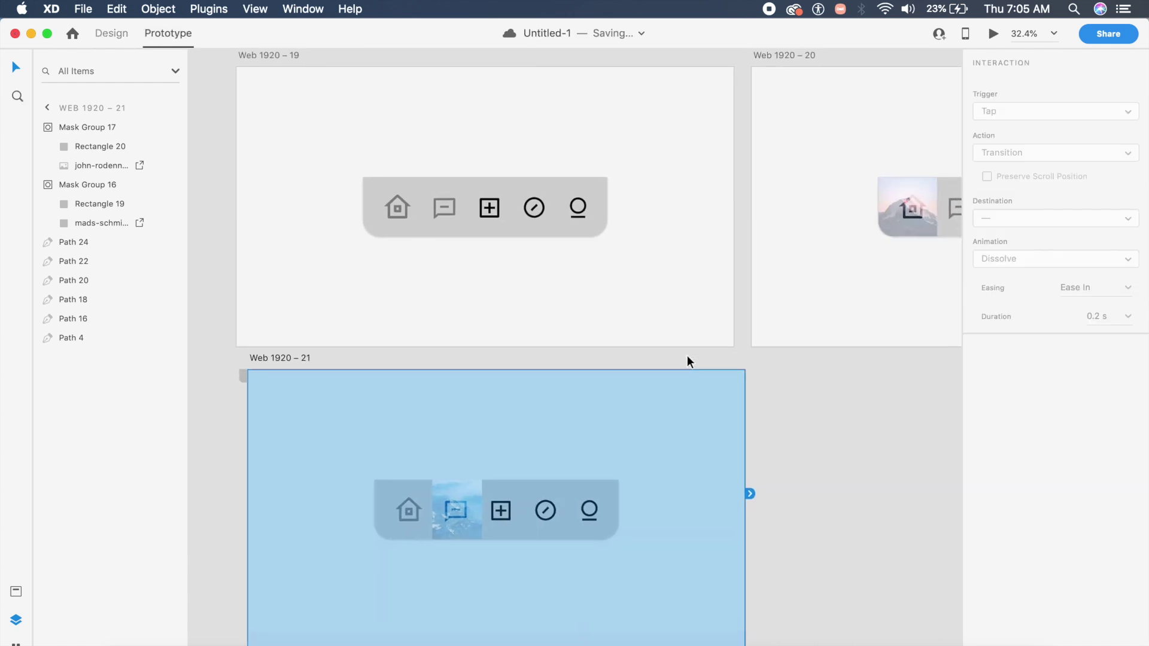
{"action": "left_click", "coordinate": [405, 213]}
{"action": "left_click_drag", "start_coordinate": [416, 209], "coordinate": [810, 236]}
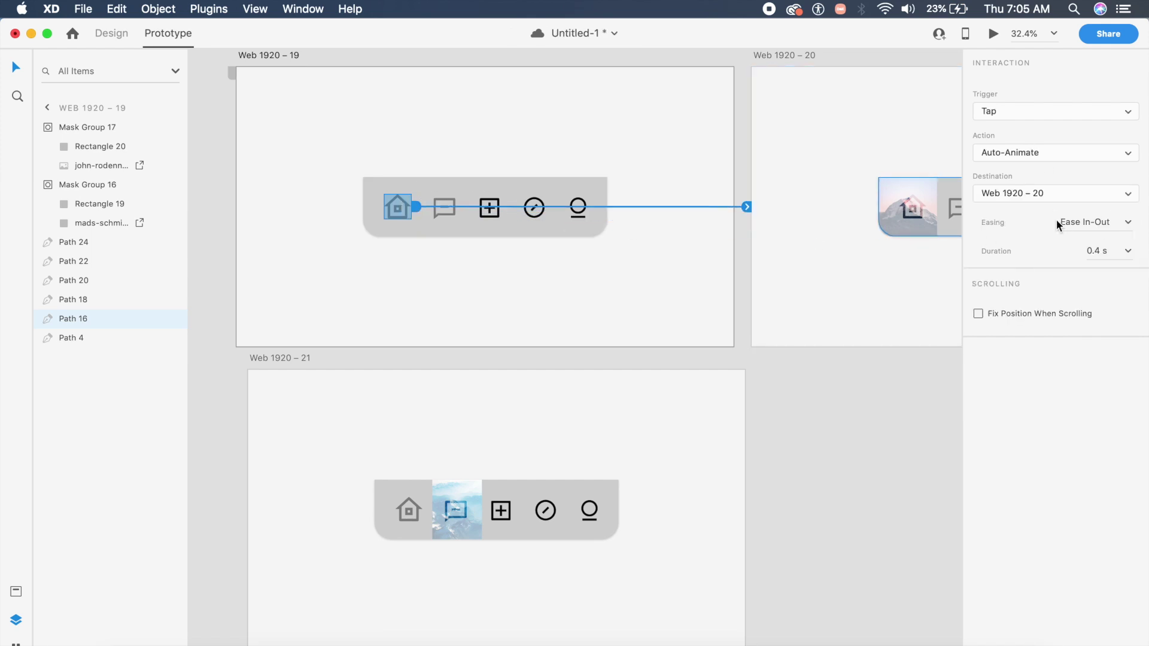
{"action": "left_click", "coordinate": [1110, 251]}
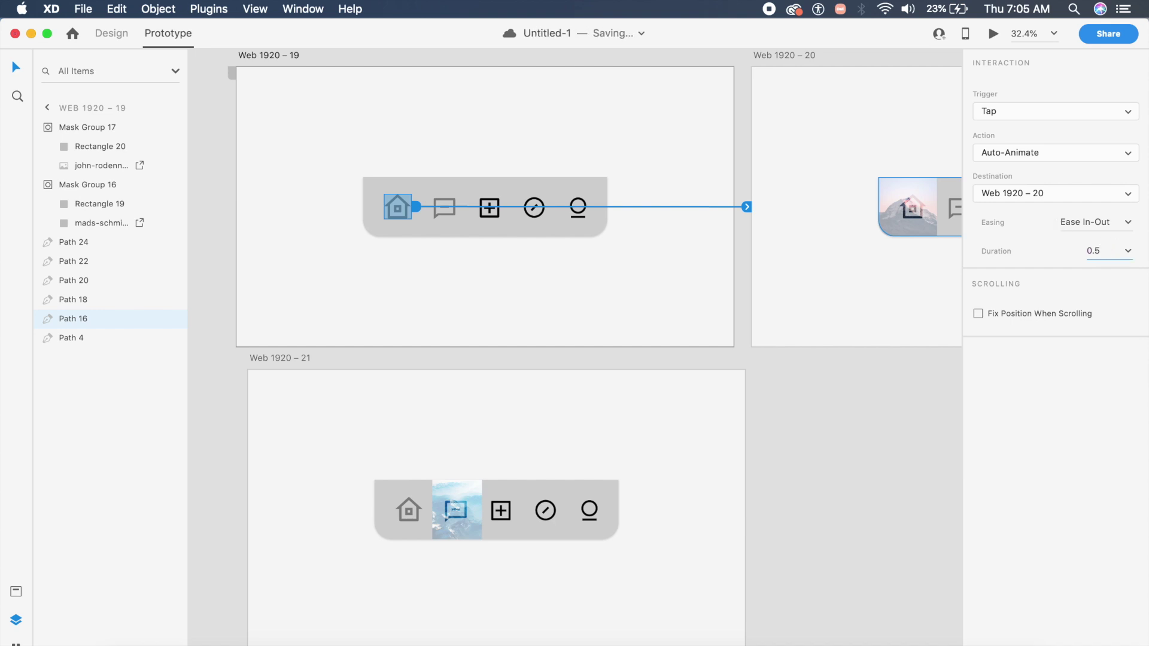
Link the chat icon on Web 1920 – 20 to Web 1920 – 21 using Tap, Auto-Animate, Ease In-Out and 0.5 s
{"action": "scroll", "coordinate": [817, 259], "scroll_direction": "right", "scroll_amount": 5}
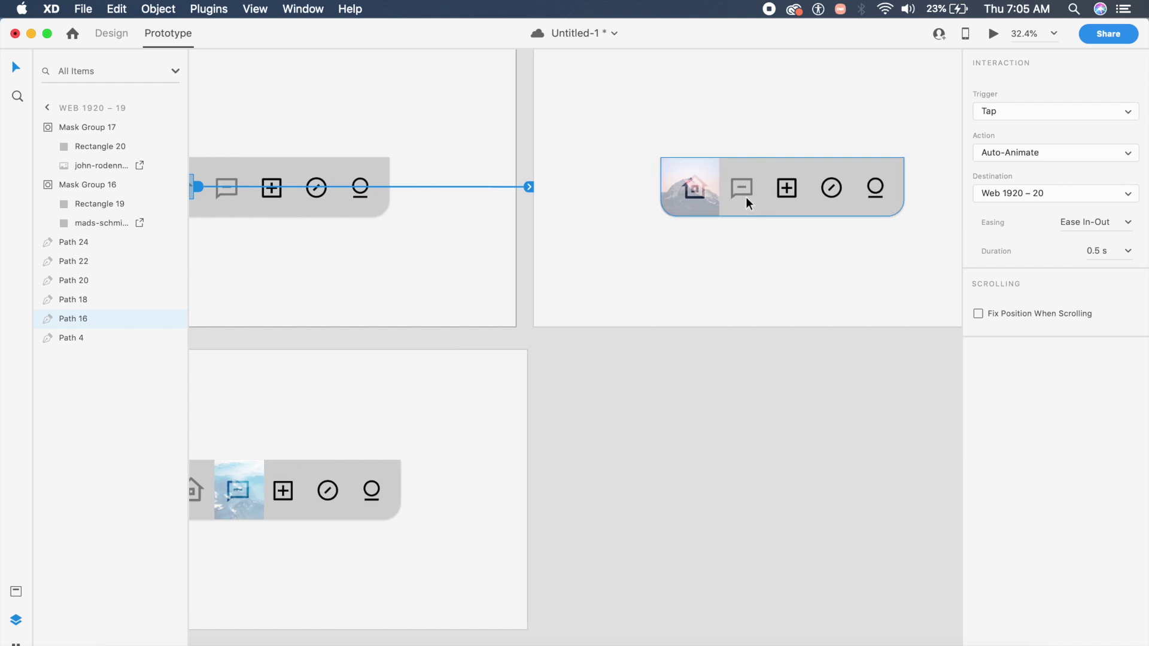
{"action": "left_click", "coordinate": [745, 195]}
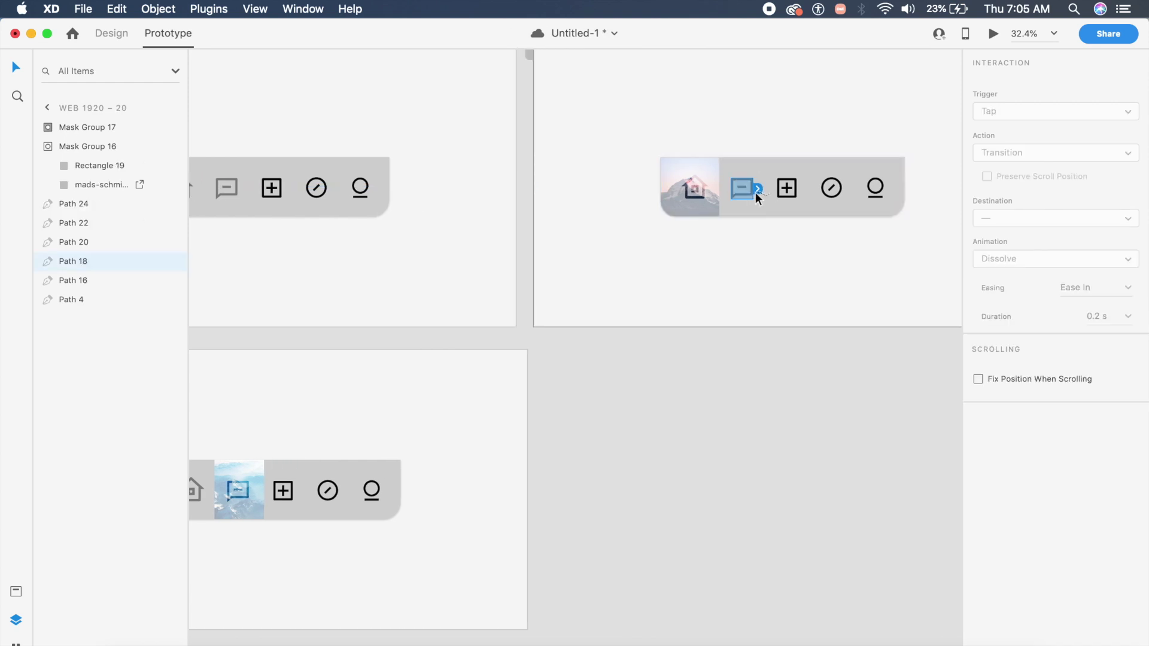
{"action": "left_click_drag", "start_coordinate": [757, 190], "coordinate": [375, 510]}
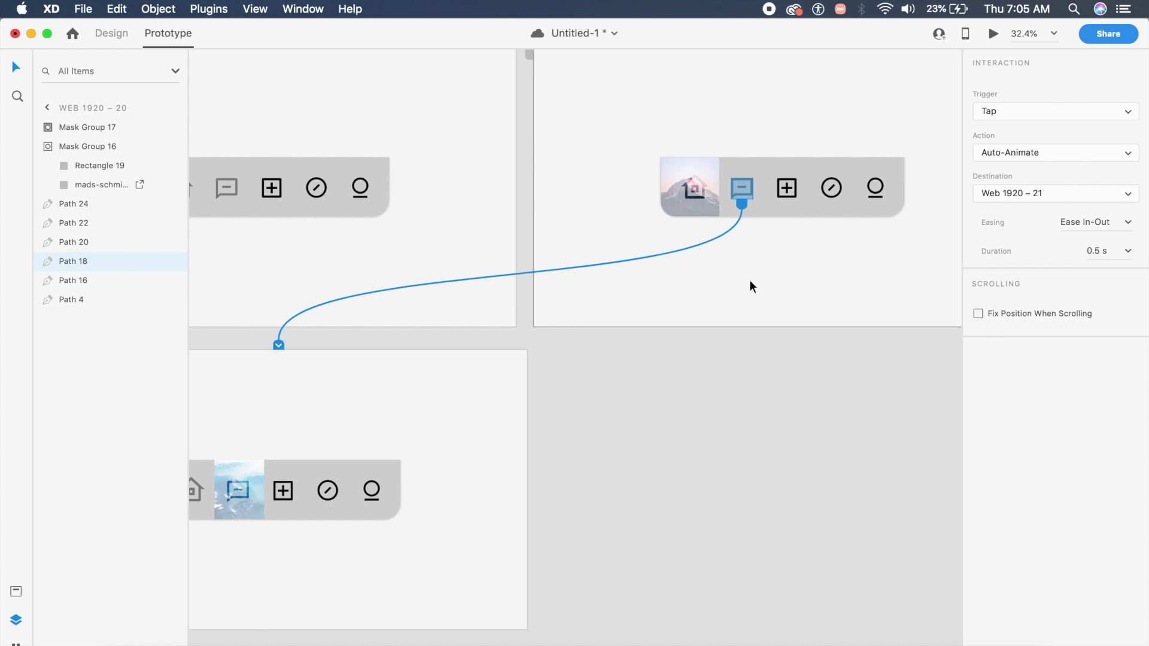
Preview the prototype from Web 1920 – 19, testing the home and chat icon transitions, and close the preview
{"action": "scroll", "coordinate": [925, 179], "scroll_direction": "left", "scroll_amount": 4}
{"action": "left_click", "coordinate": [597, 226]}
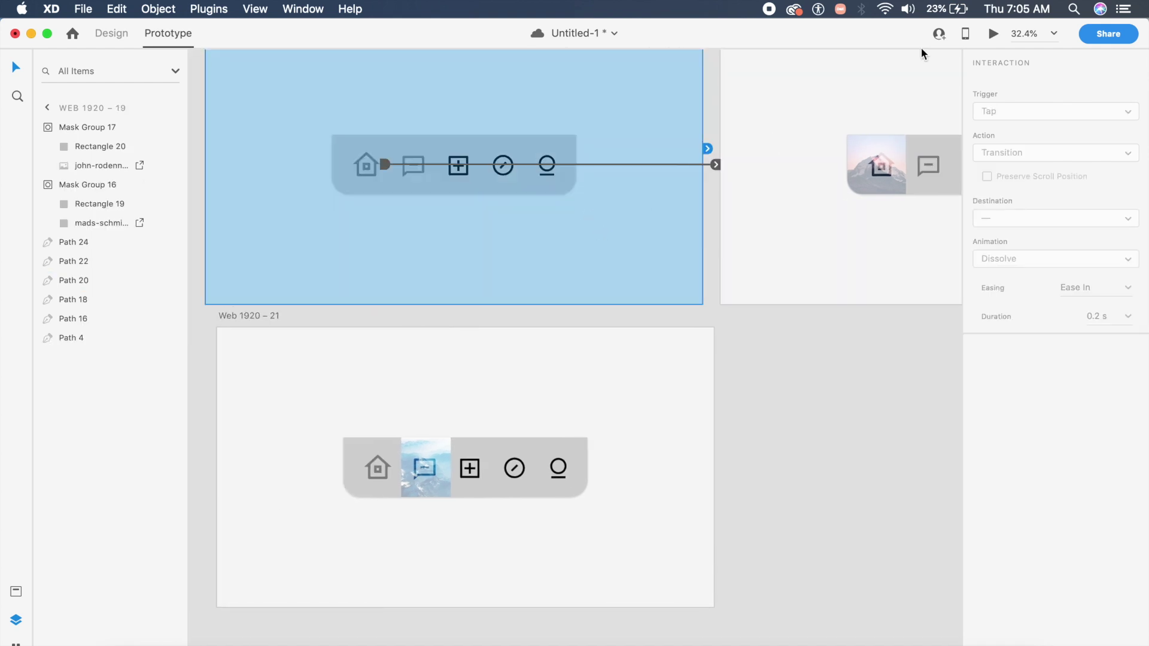
{"action": "left_click", "coordinate": [996, 33]}
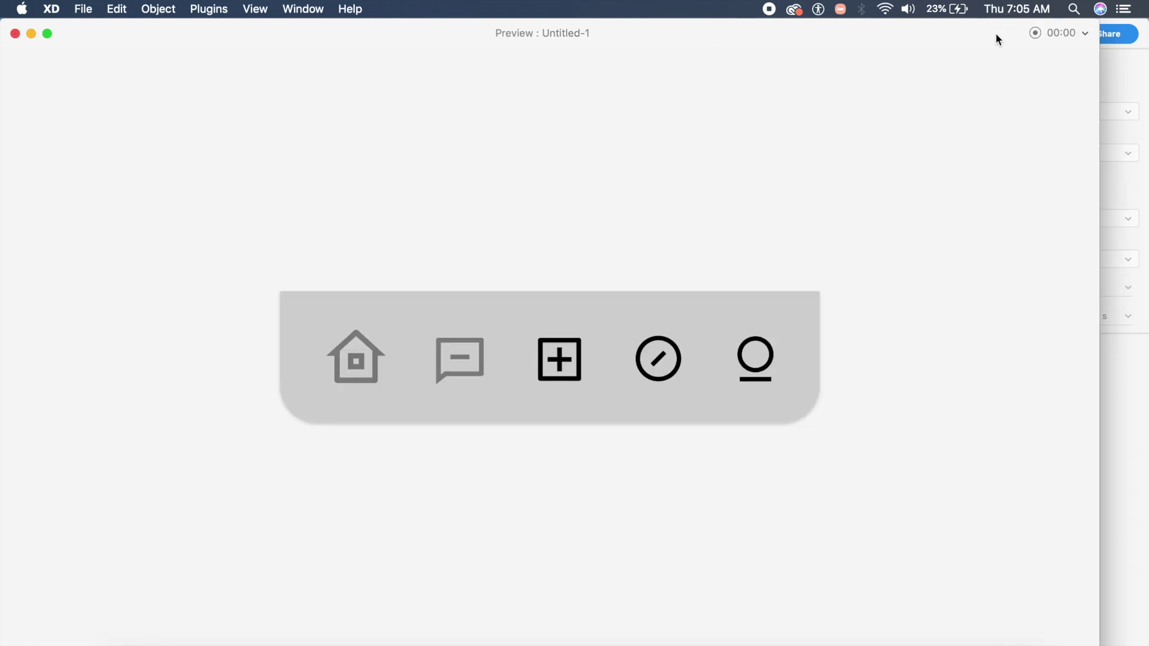
{"action": "left_click", "coordinate": [373, 378]}
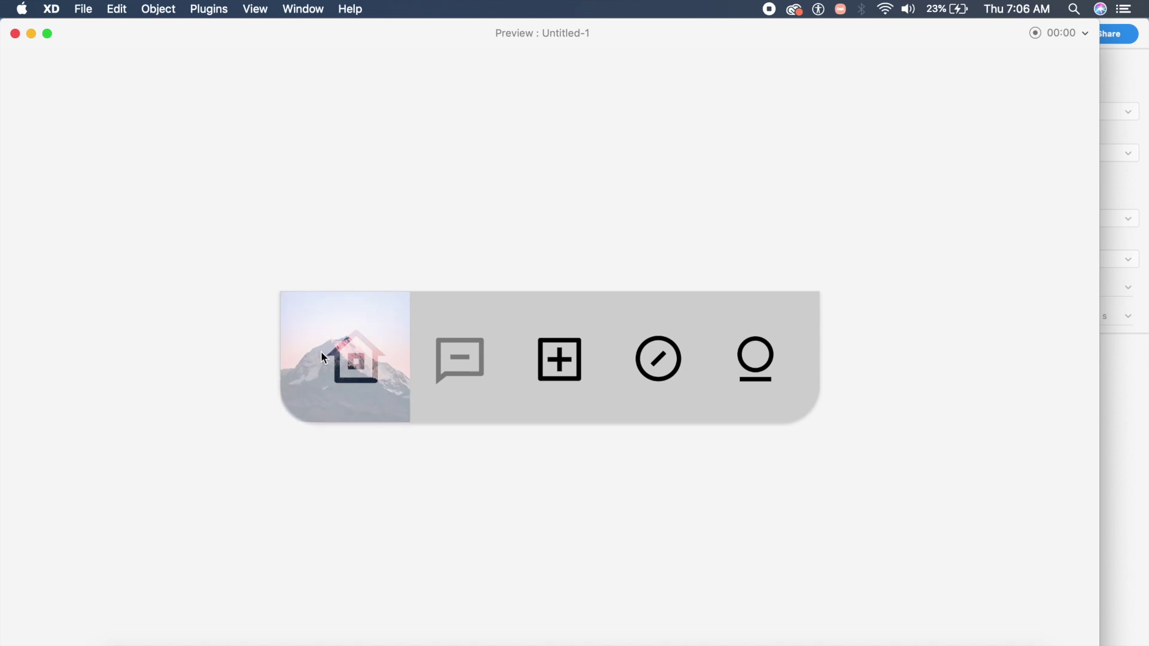
{"action": "left_click", "coordinate": [461, 376]}
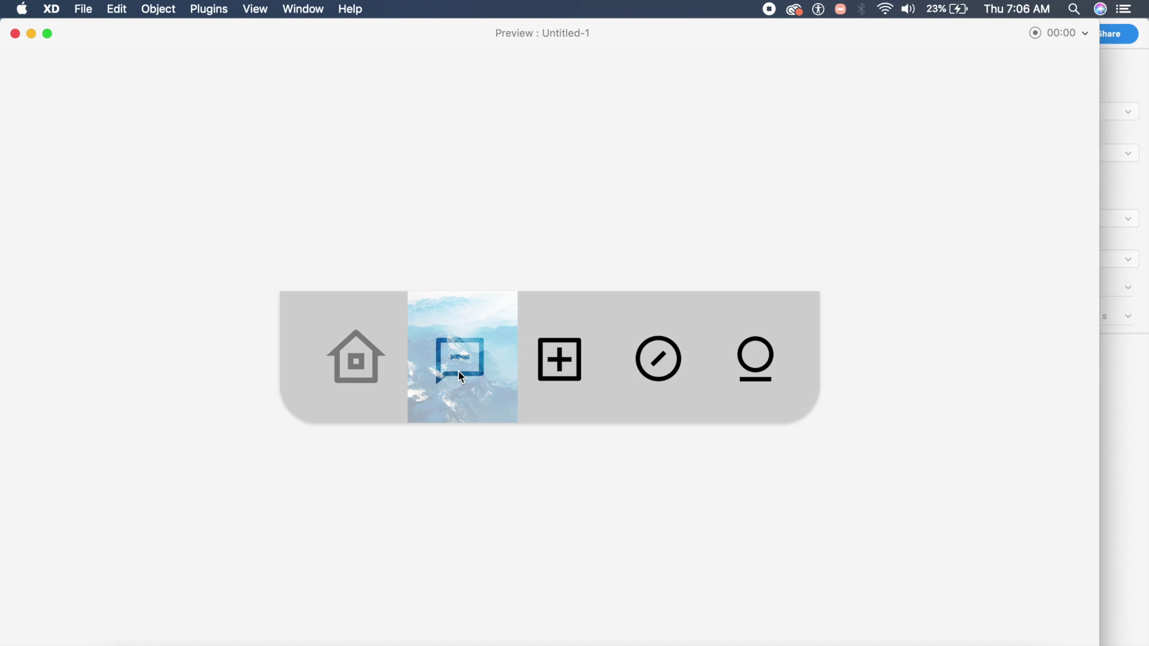
{"action": "left_click", "coordinate": [15, 34]}
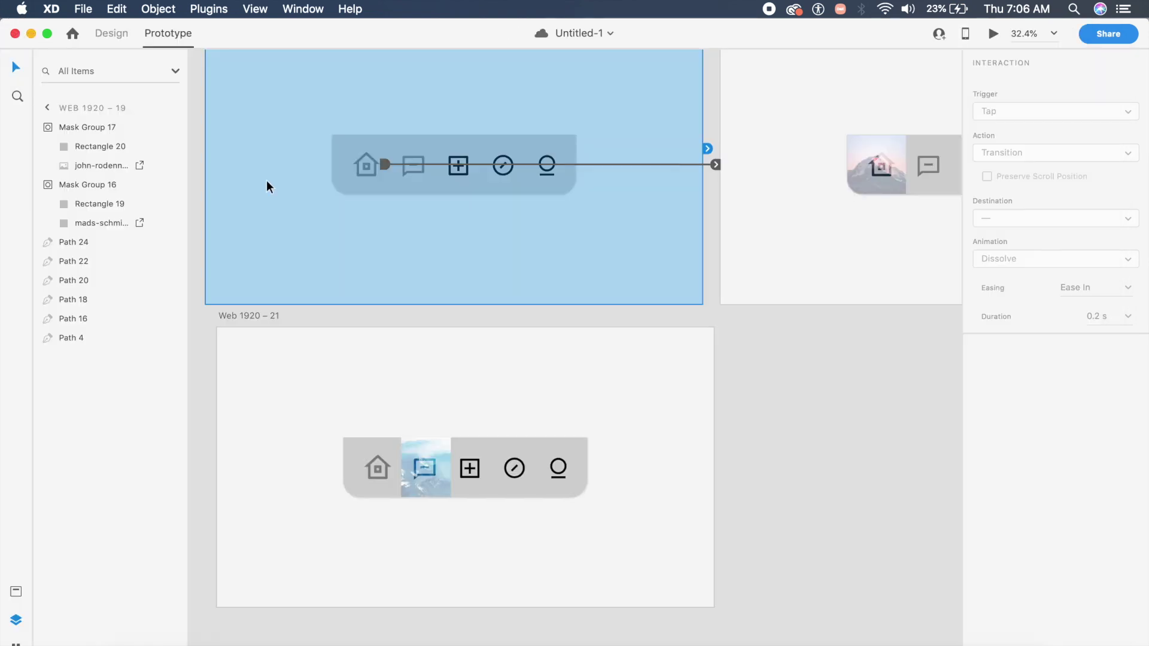